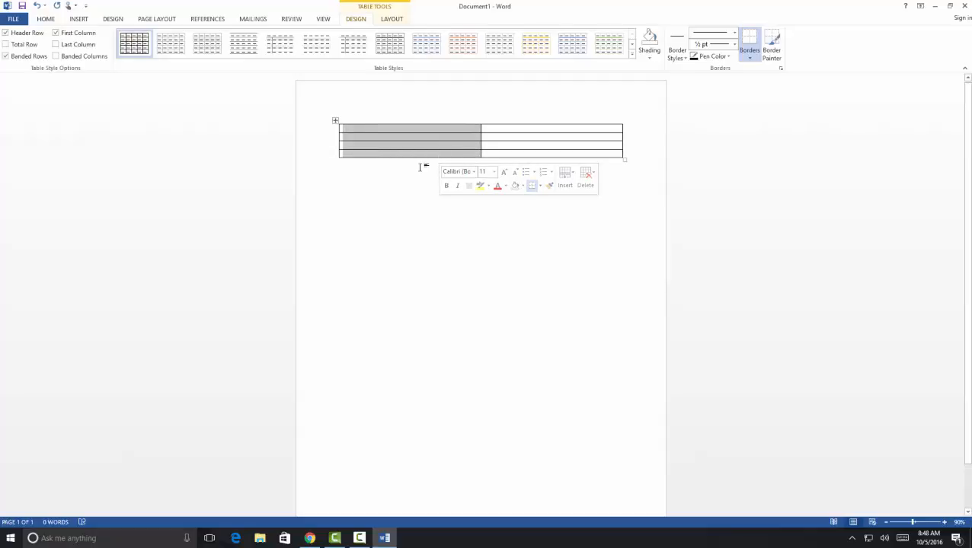
- Enter the column headings Location and Cost in the table's first row
left_click(411, 132)
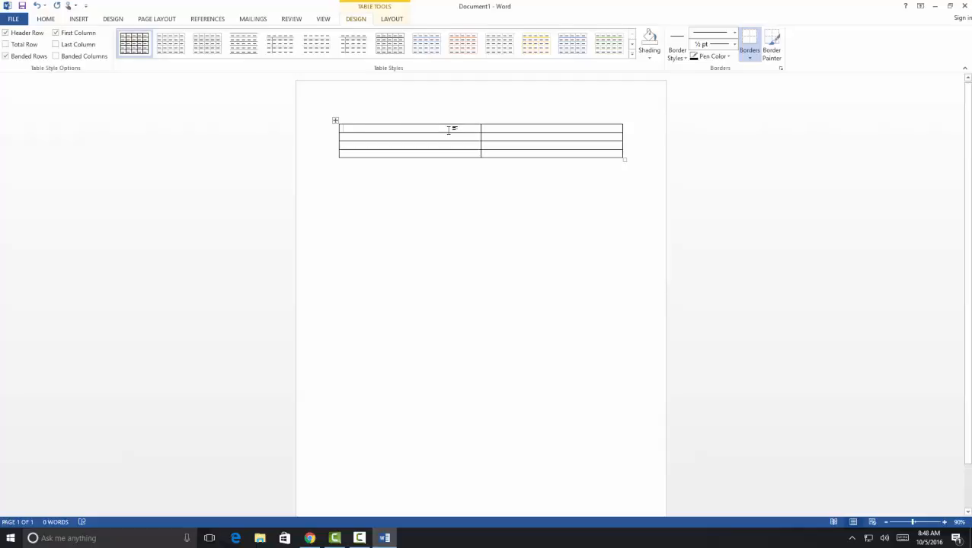
type("Locat")
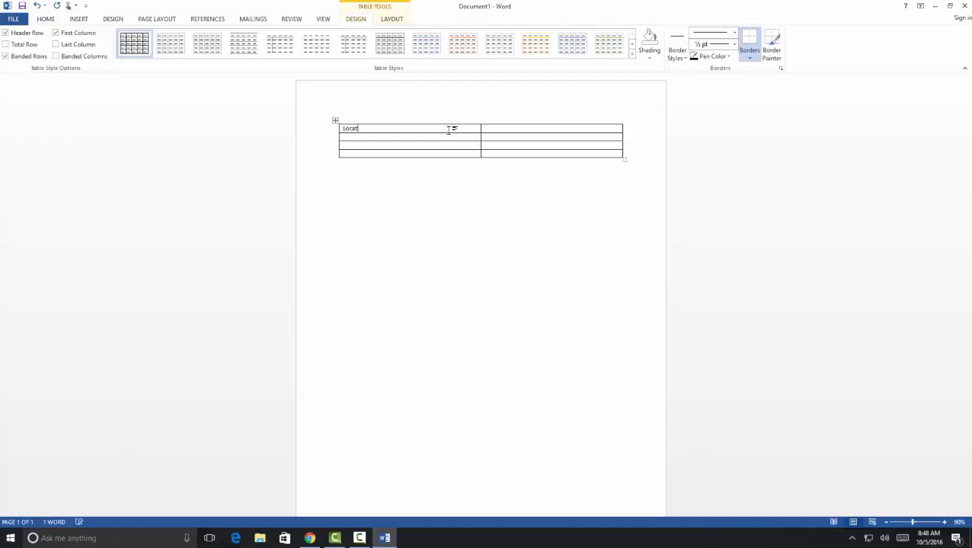
type("ion")
type("Cost")
- Fill the second table row with Stack's Restaurant and a cost of 12.99
type("Stack")
type("'s Restaura")
key("BackSpace")
key("BackSpace")
key("BackSpace")
type("urat")
key("BackSpace")
type("nt")
type("12.99")
key("Return")
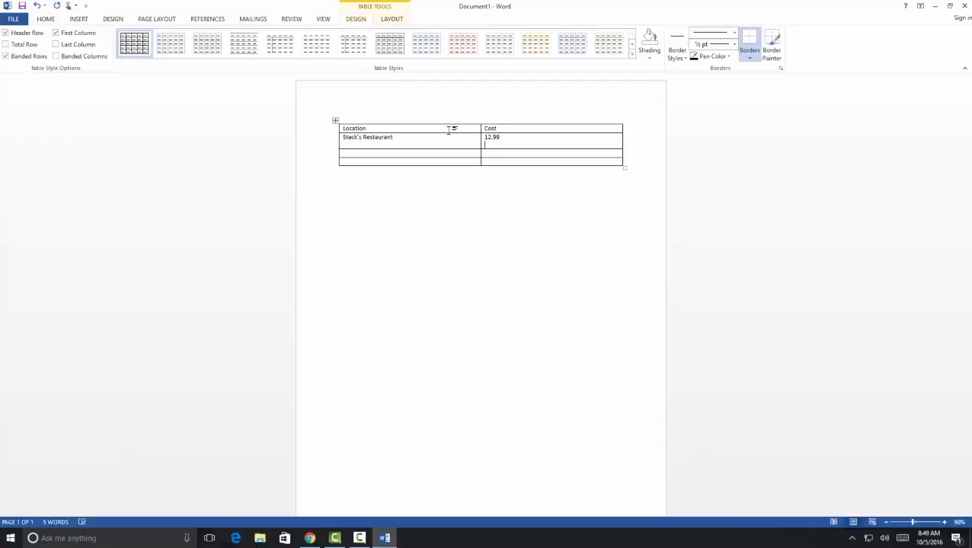
key("BackSpace")
key("BackSpace")
key("BackSpace")
key("BackSpace")
type(".99")
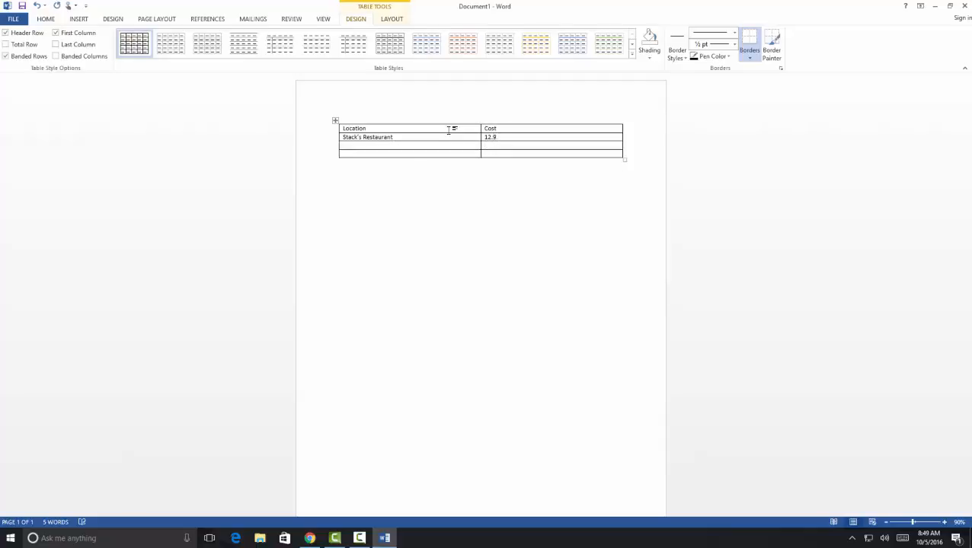
key("Tab")
- Fill the next two table rows with Oasis at 8.99 and Applewood Inn at 18.99
type("Oasis")
type(".99")
type("Aplewoo")
key("BackSpace")
key("BackSpace")
key("BackSpace")
key("BackSpace")
key("BackSpace")
type("plewood Inn")
key("Tab")
type("18.99")
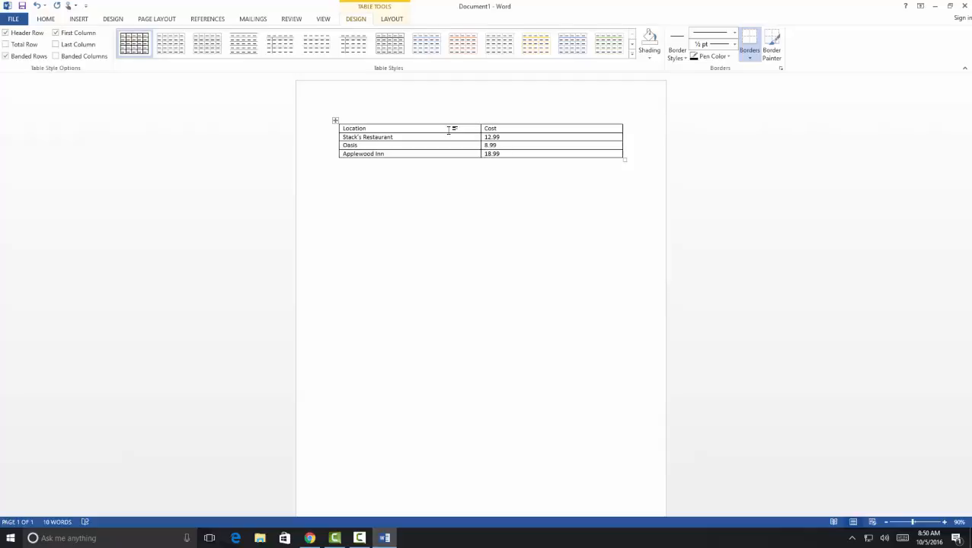
- Add two rows at the end of the table for Jason's Café at 15.00 and Willow Market at 7.99
key("Tab")
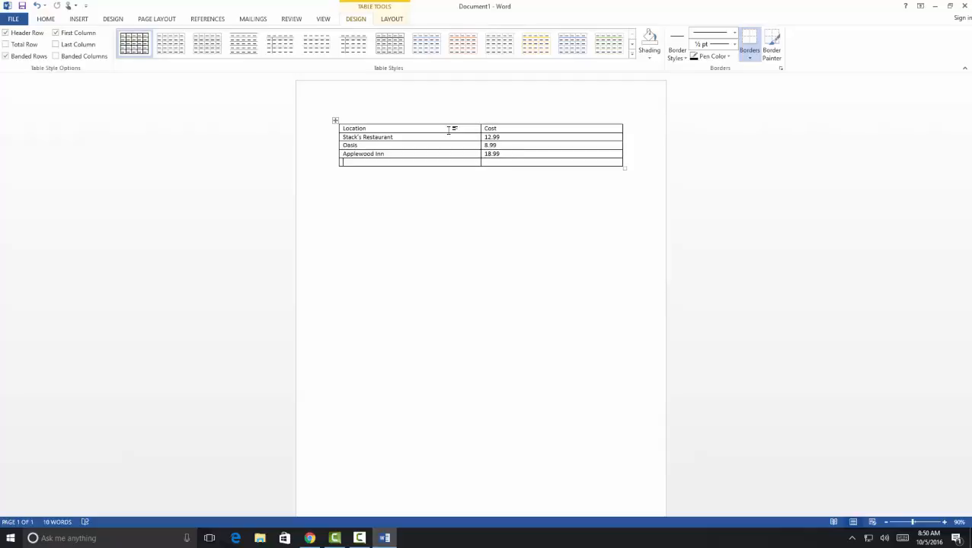
type("Jason's Ca")
type("fe")
type("1")
type("5.00")
key("Tab")
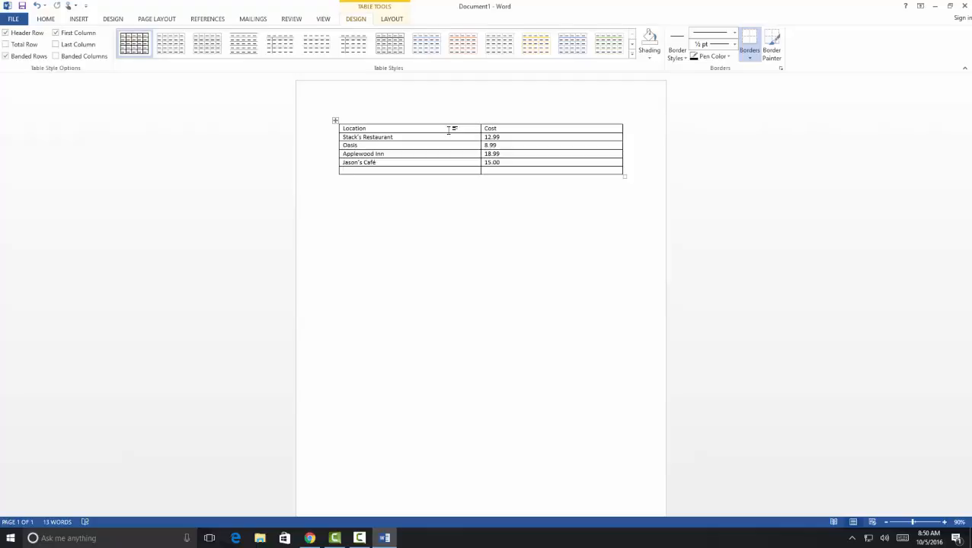
type("Willow Marke")
type("t\t")
type("7.99")
- Add two more rows at the end of the table for Crepevine at 13.99 and Su Hong at 32.50
key("Tab")
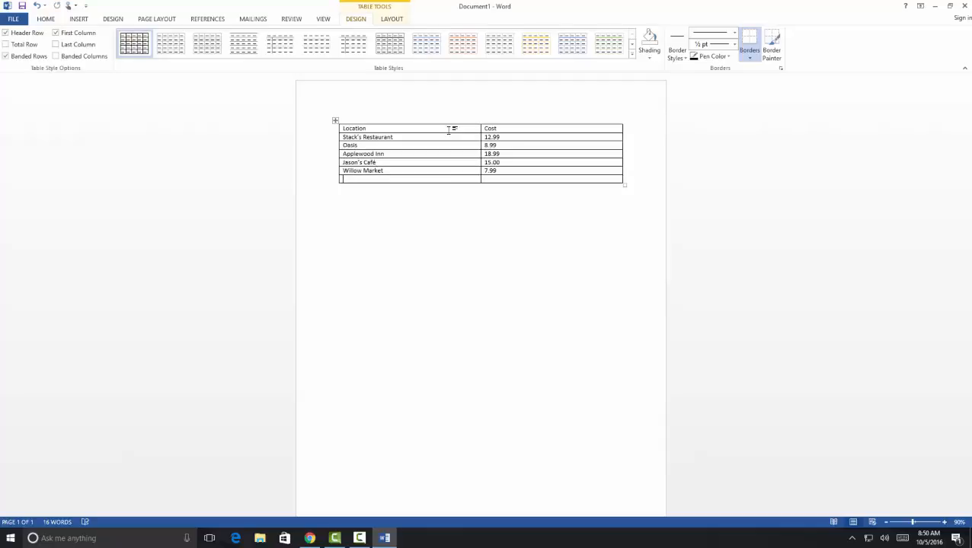
type("Crepevine")
key("Tab")
type("13.99")
key("Tab")
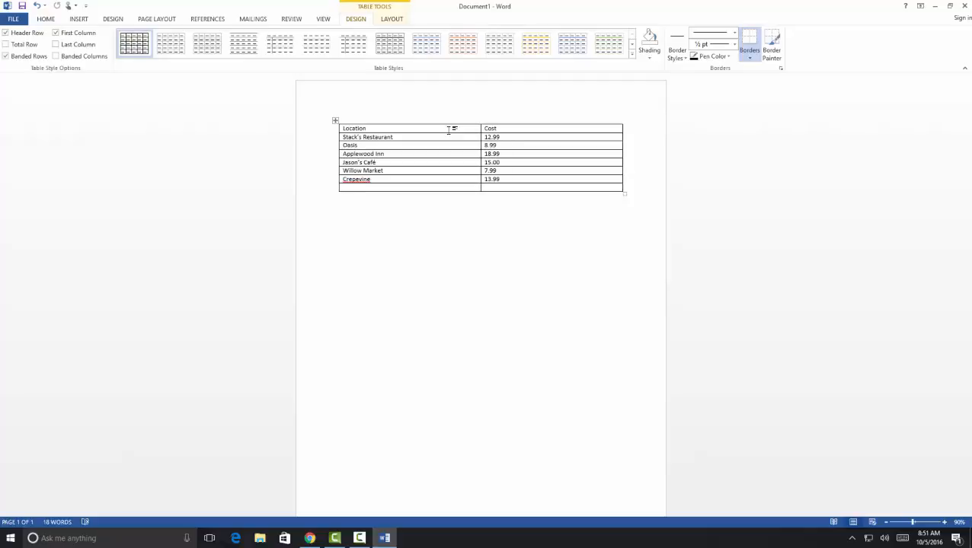
type("Su Hong\t")
type("32.50")
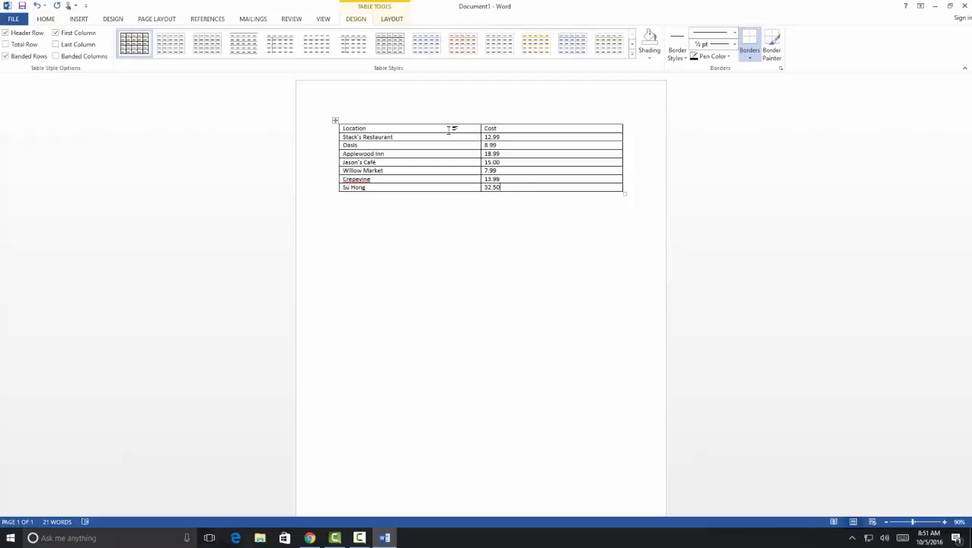
- Save the document in the owner's Computer Apps Folder, named with the owner's last name, first name and AdBudget, separated by periods
left_click(23, 7)
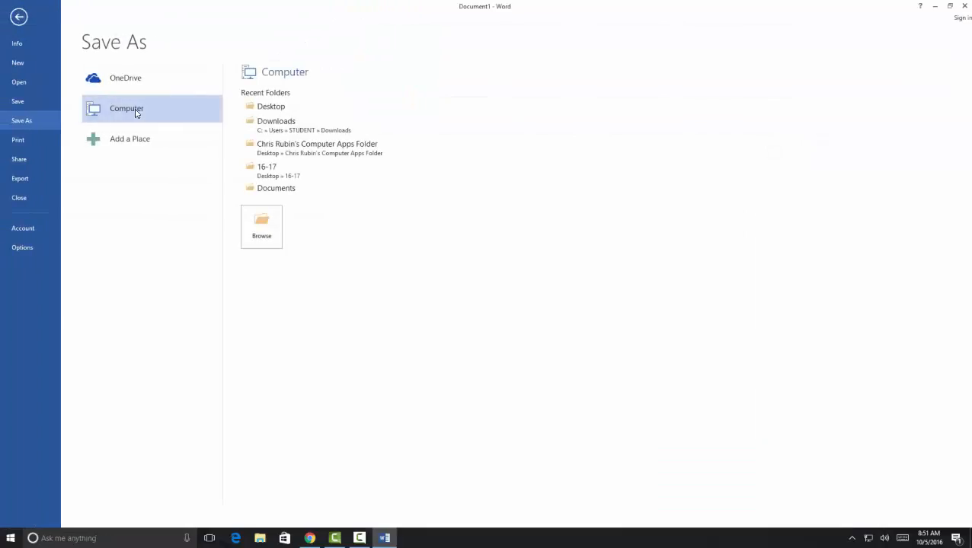
left_click(265, 148)
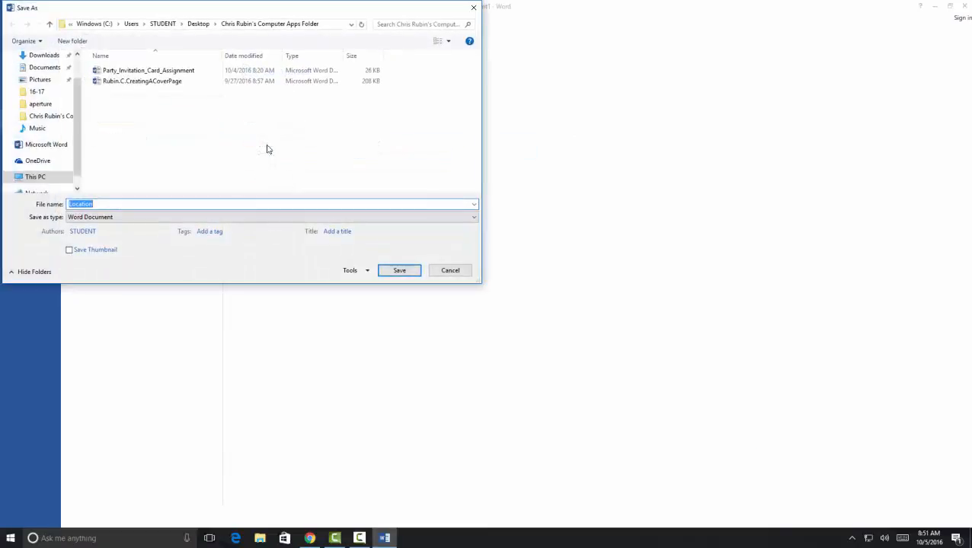
type("R")
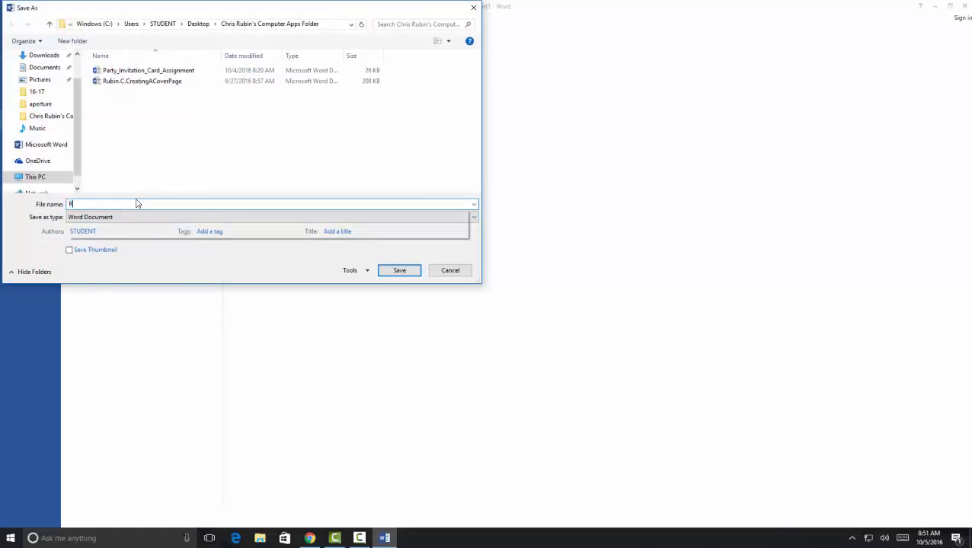
type("ubin.Chris.")
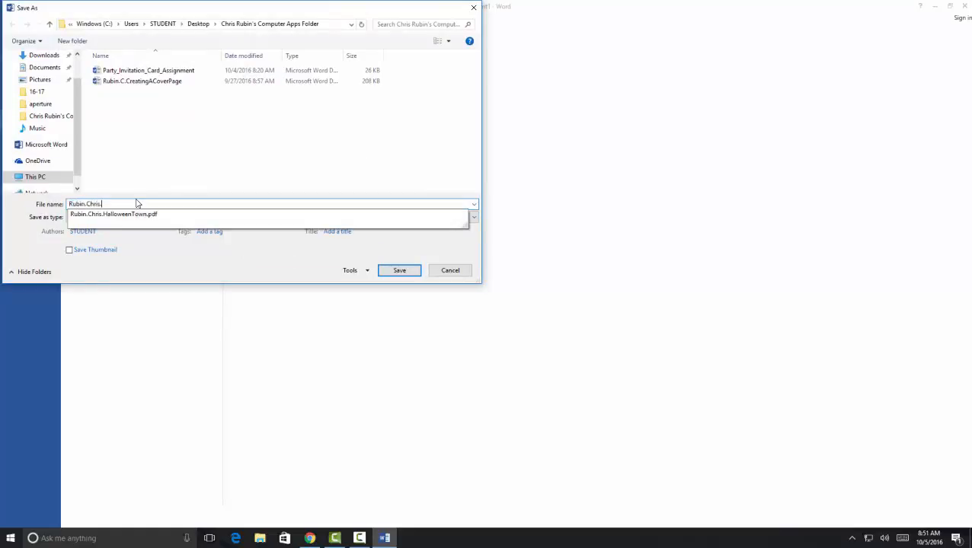
type("AdBudget")
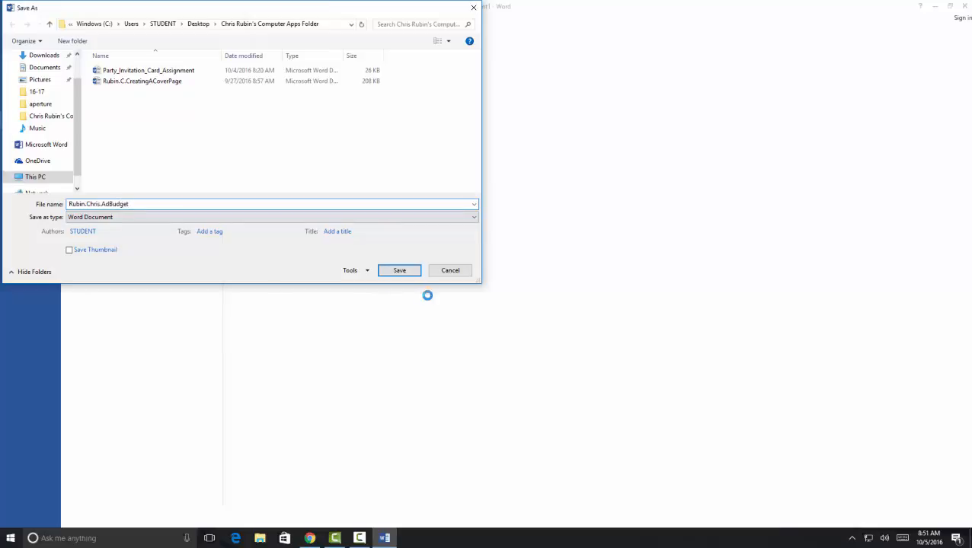
left_click(399, 271)
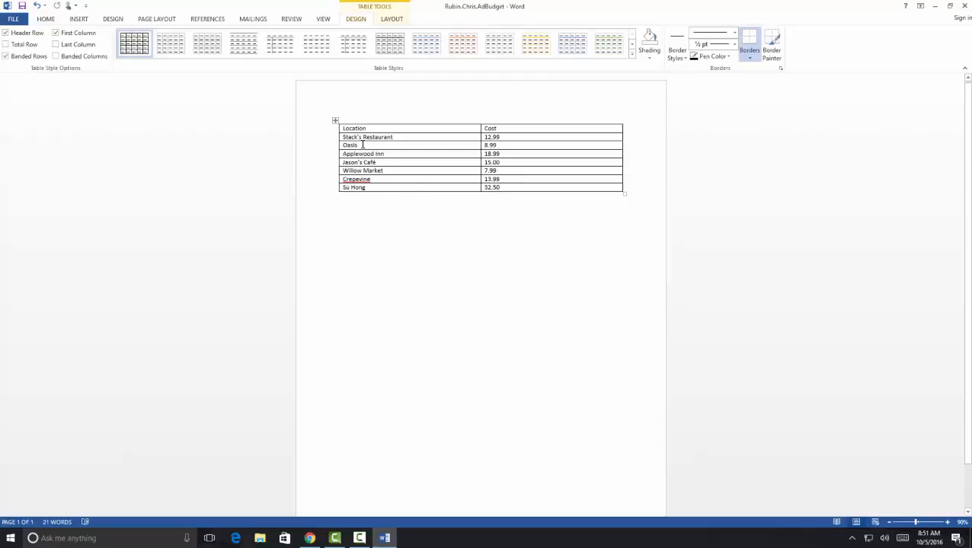
- Show the paragraph and cell formatting marks in the document
left_click(45, 19)
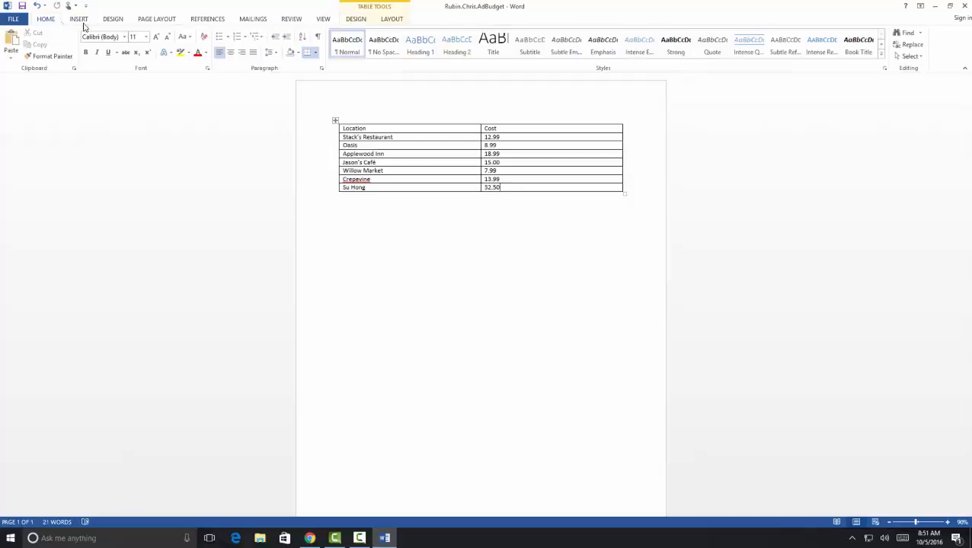
left_click(319, 39)
- Select the entire Applewood Inn row of the table, undoing any row inserted by mistake
left_click(340, 154)
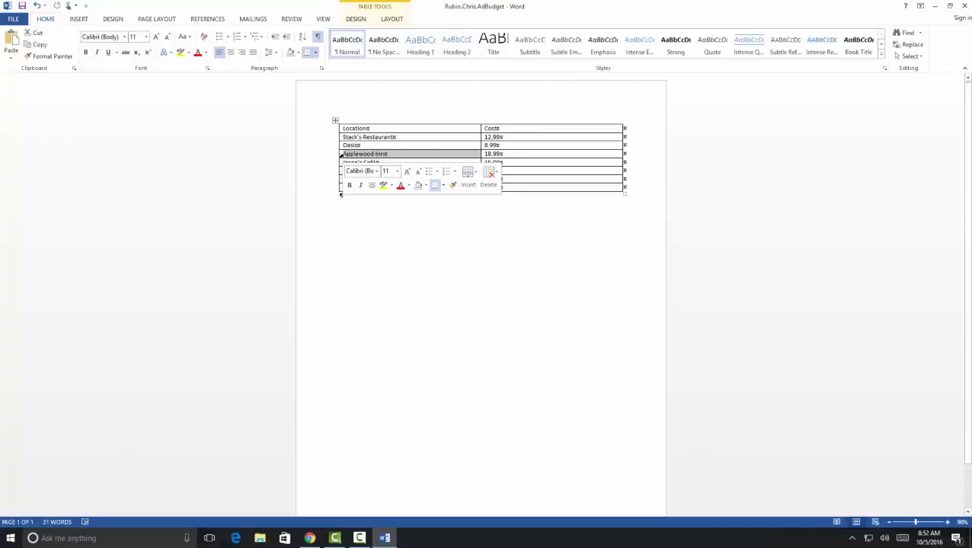
left_click(347, 158)
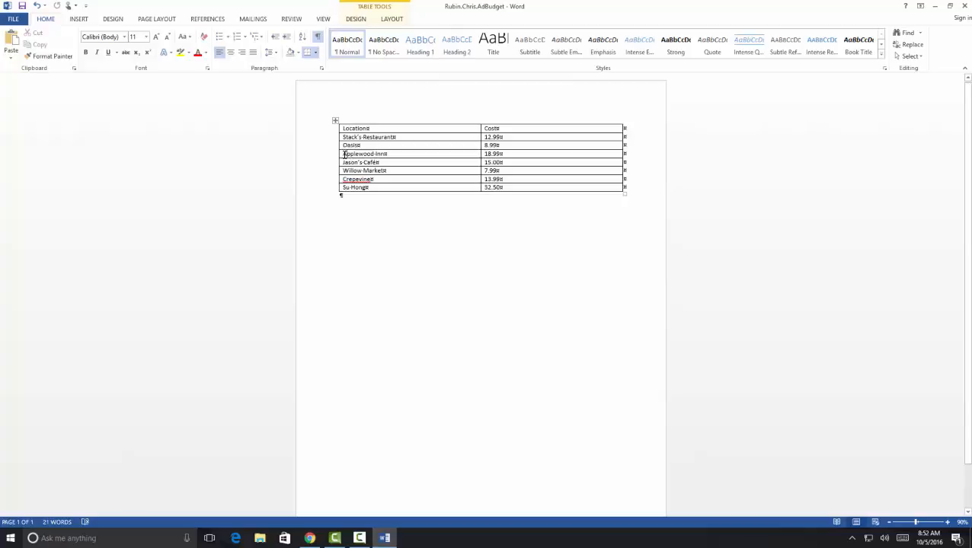
left_click(339, 155)
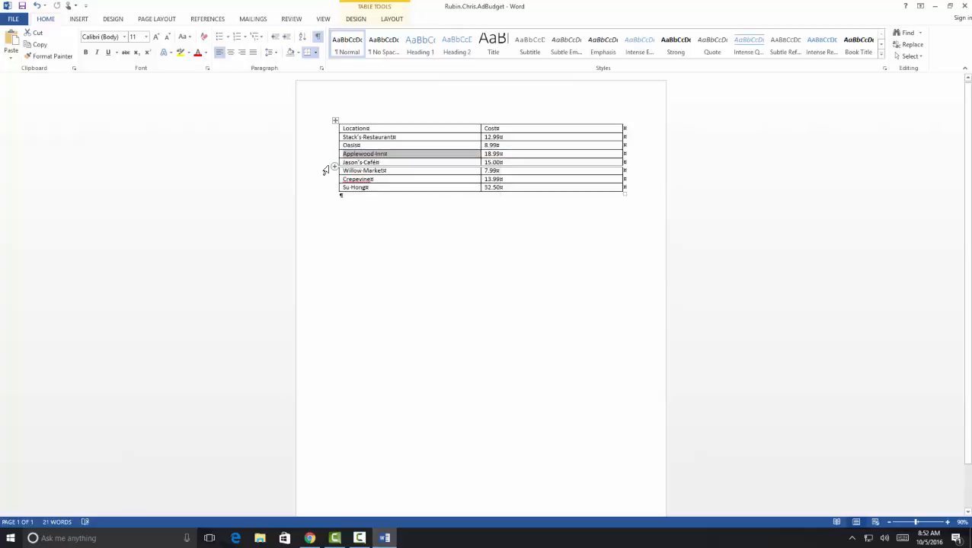
left_click(327, 163)
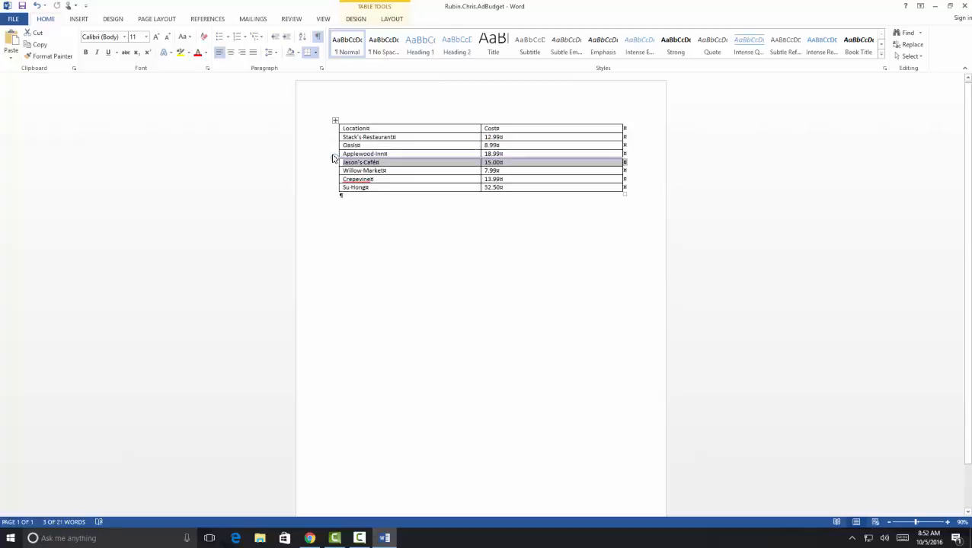
left_click(333, 157)
key("ctrl+z")
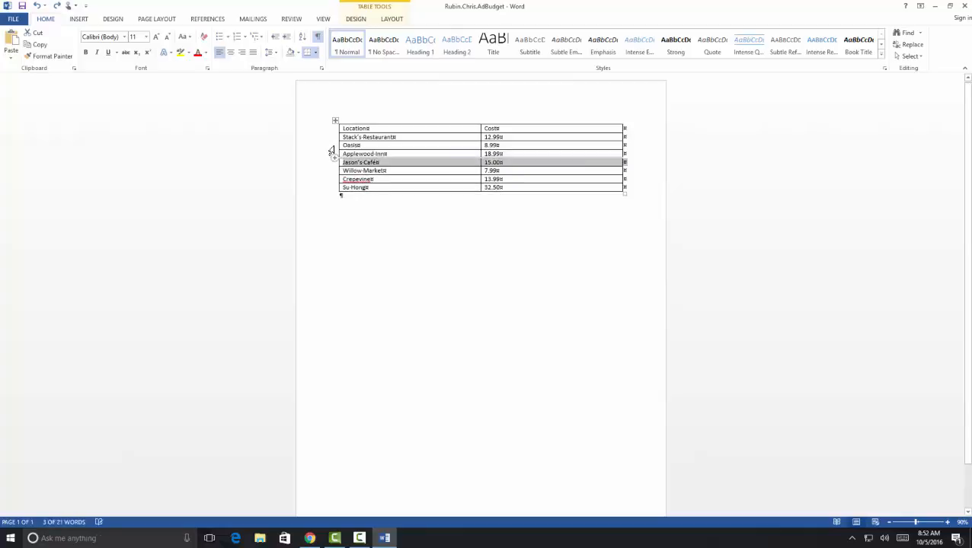
left_click(327, 155)
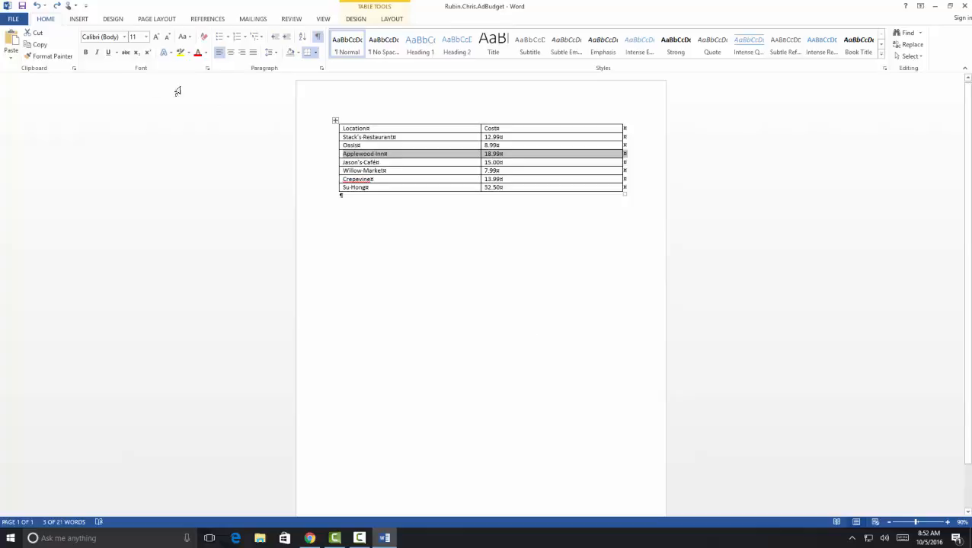
left_click(79, 21)
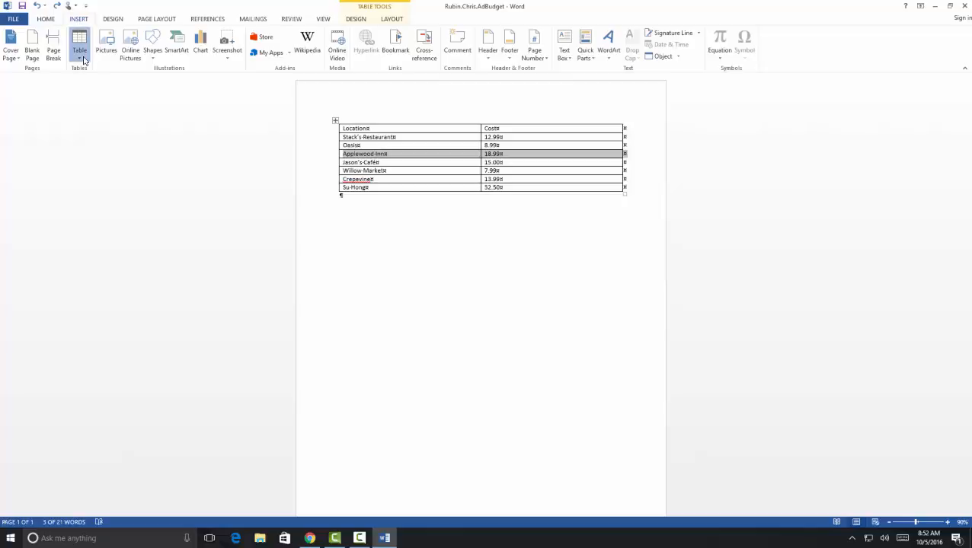
left_click(84, 59)
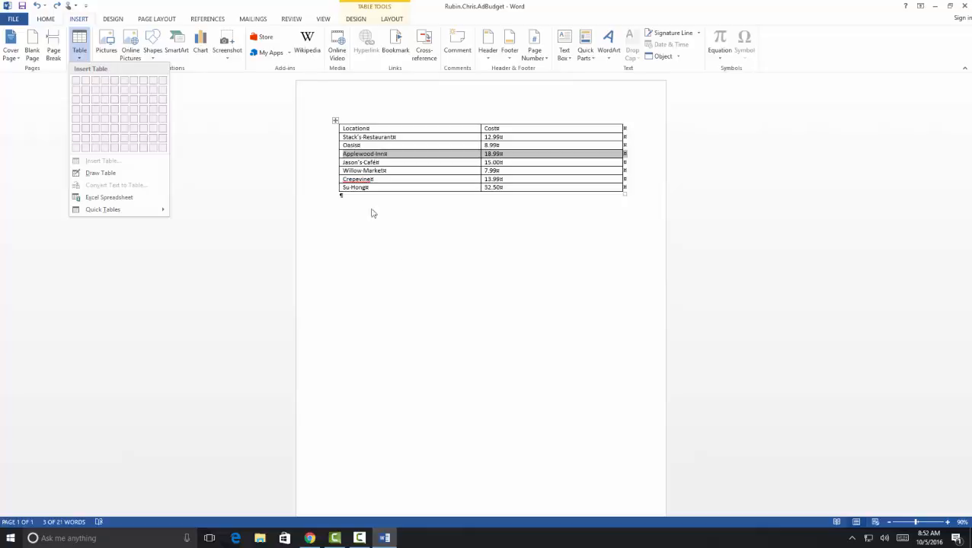
left_click(360, 538)
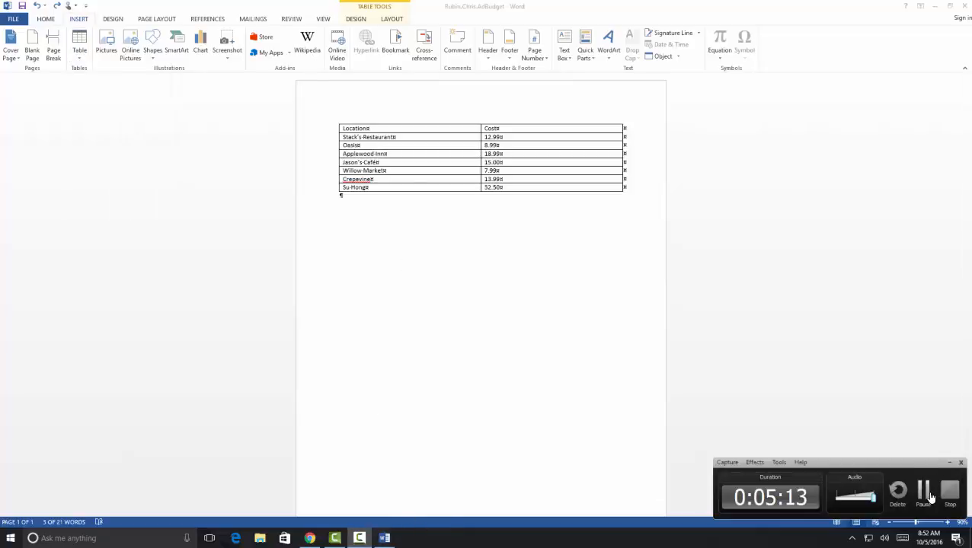
left_click(923, 491)
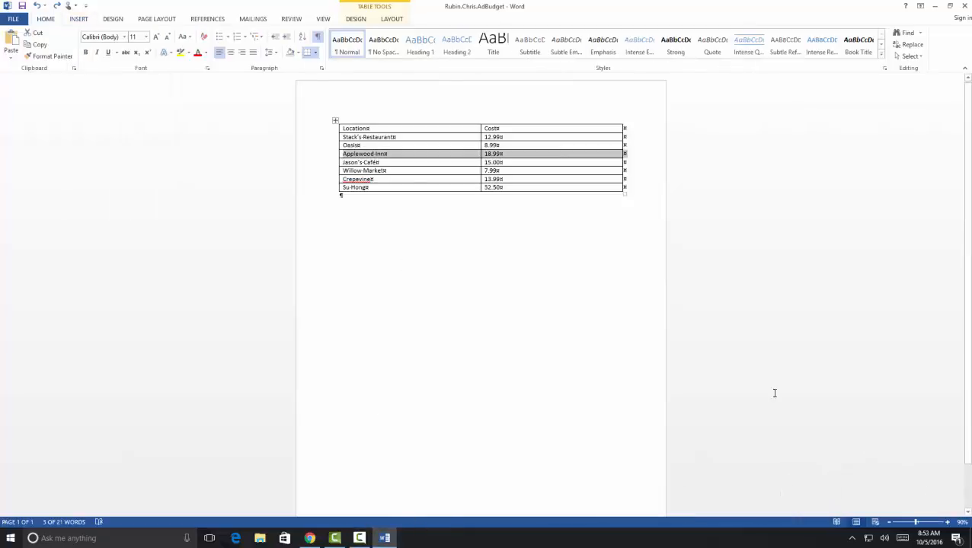
- Insert a blank row directly above the selected Applewood Inn row
right_click(350, 157)
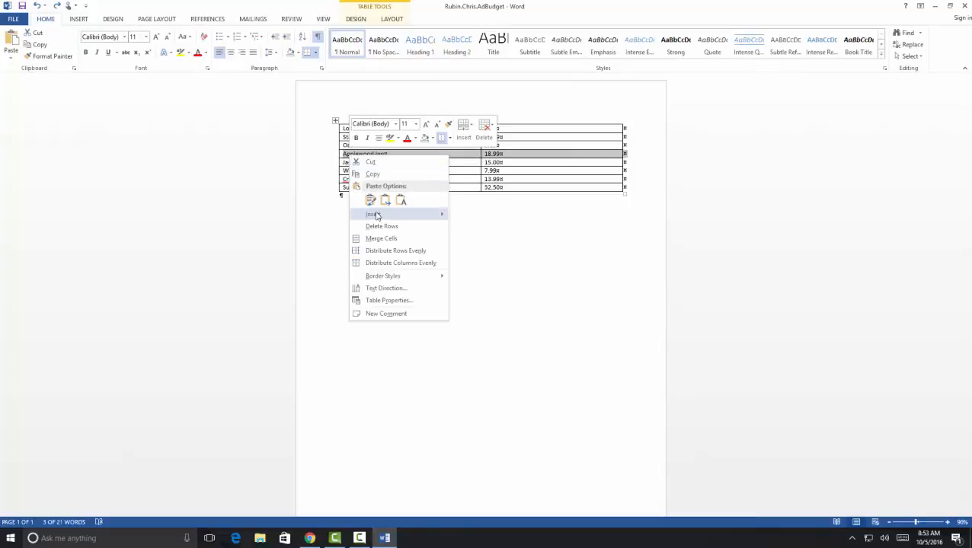
mouse_move(374, 216)
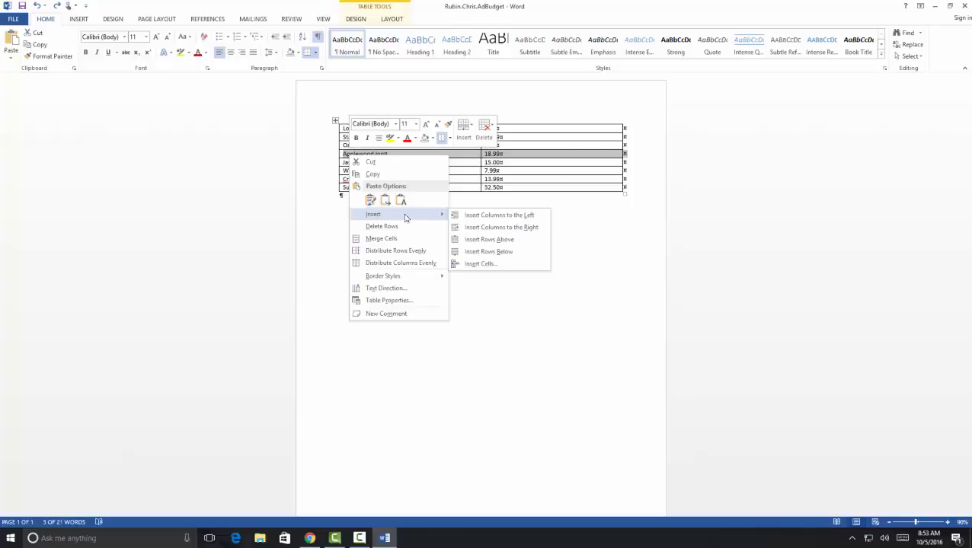
left_click(481, 240)
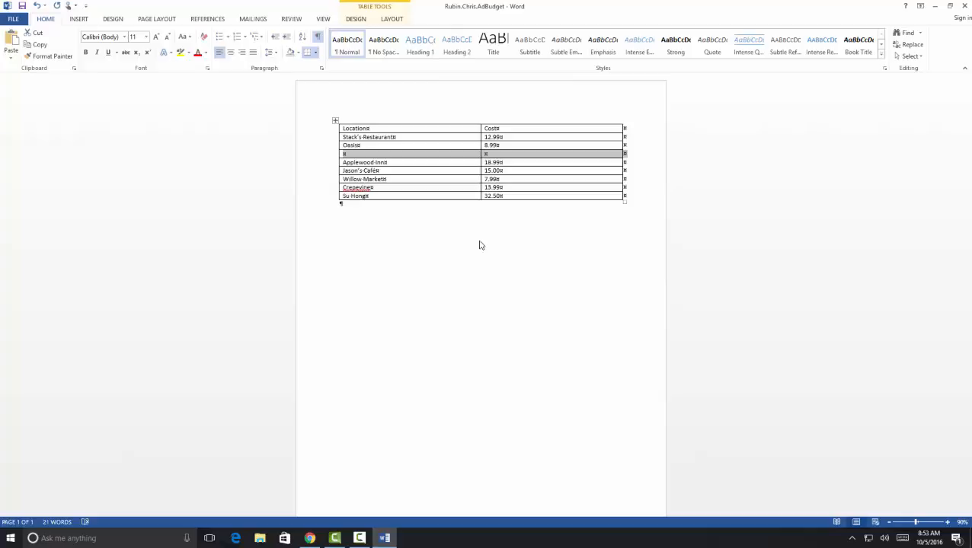
- Fill the blank row below Oasis with Westview Café and a cost of 4.00
right_click(373, 162)
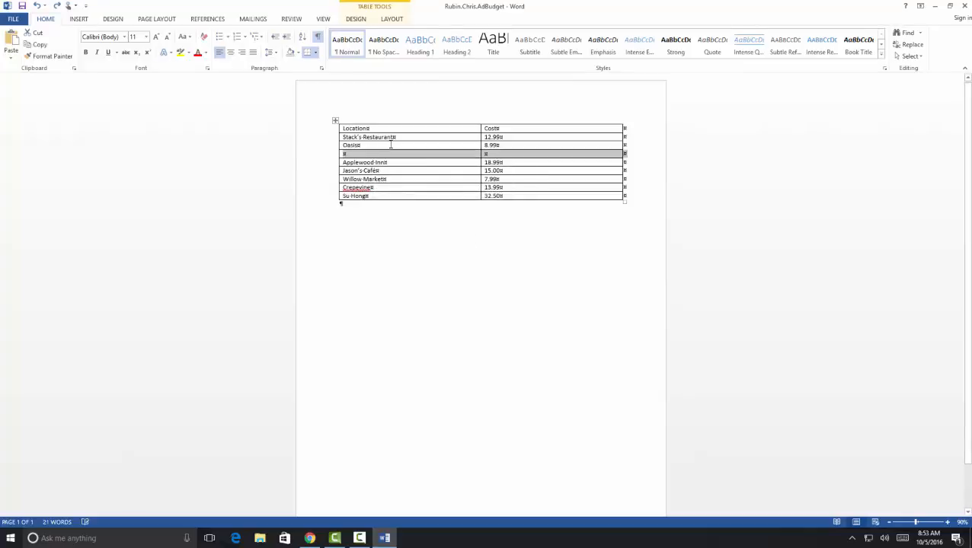
key("Left")
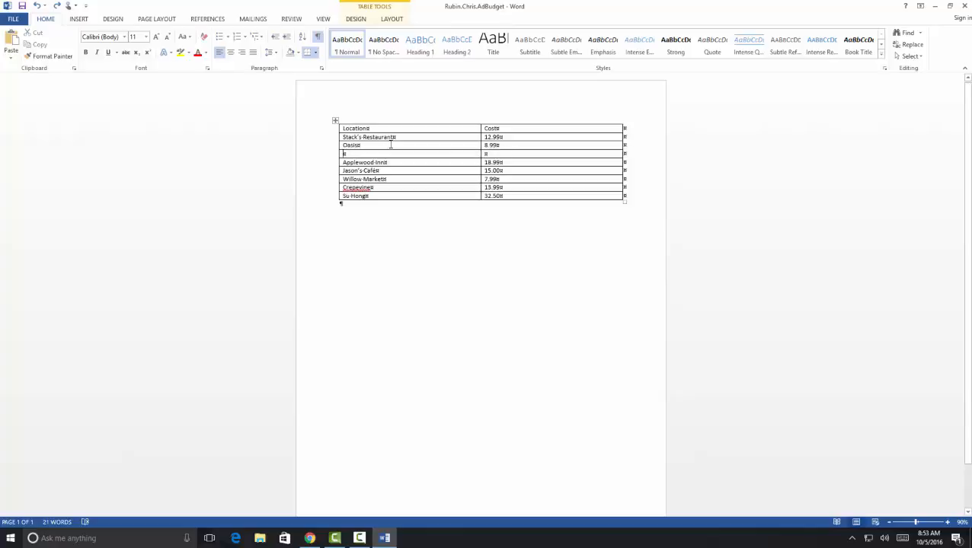
type("Westview")
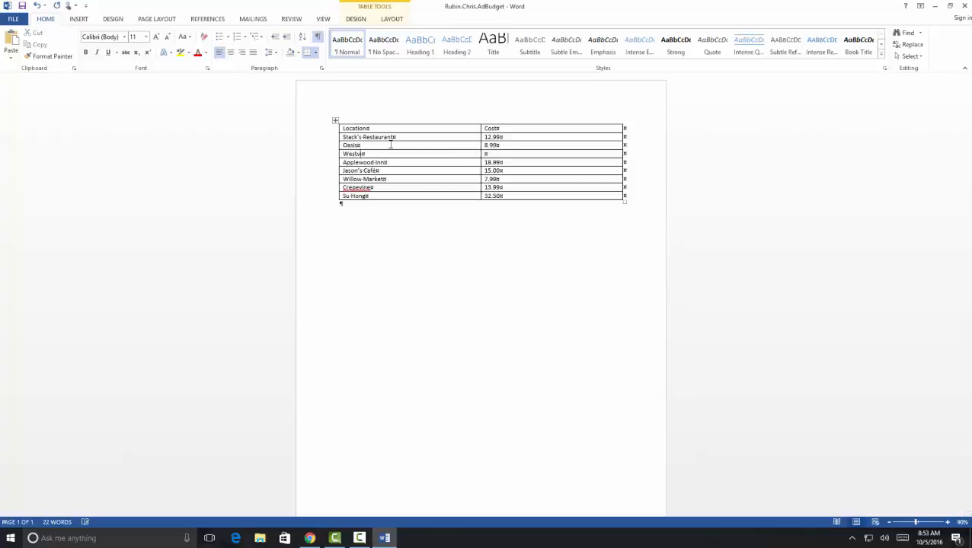
type(" Cafe")
type("4.00")
- Delete the entire Willow Market row from the table
mouse_move(332, 183)
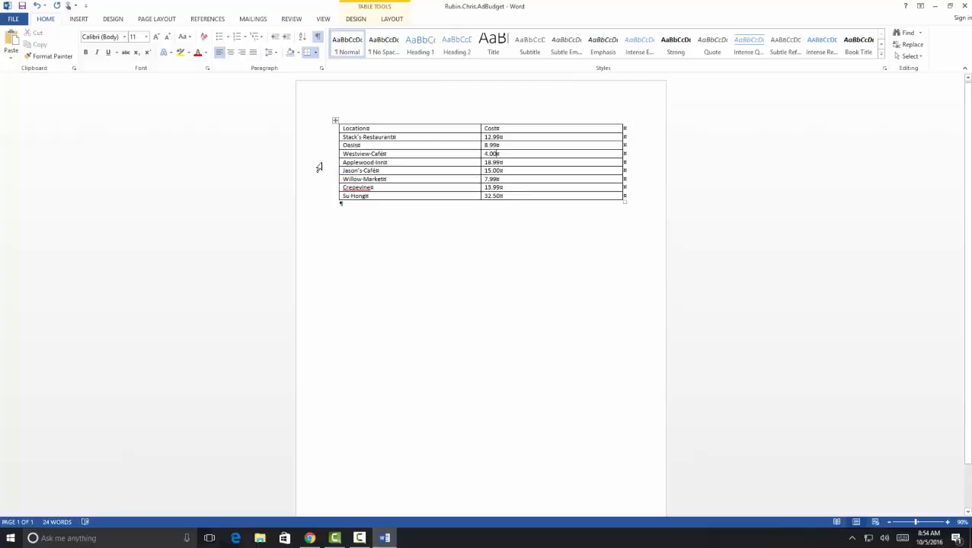
left_click(326, 183)
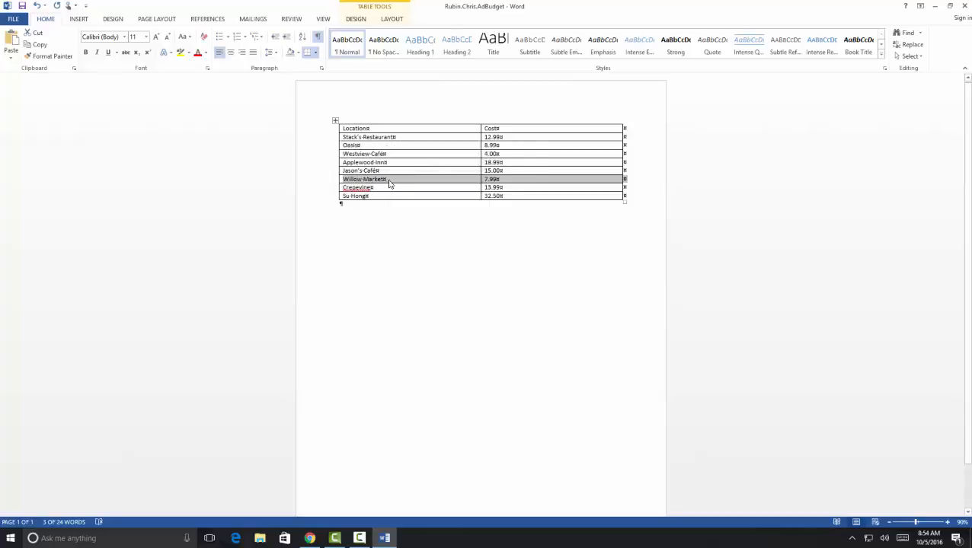
right_click(389, 181)
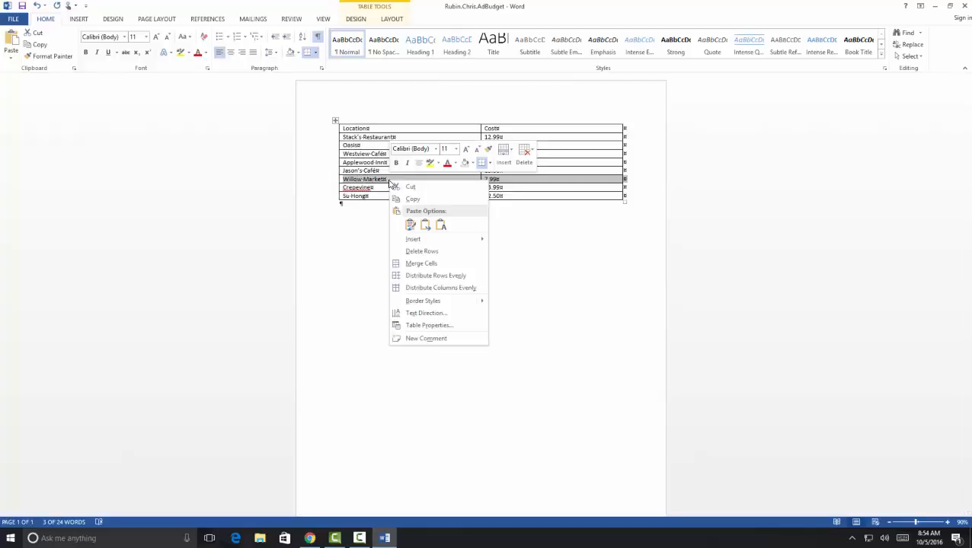
left_click(411, 251)
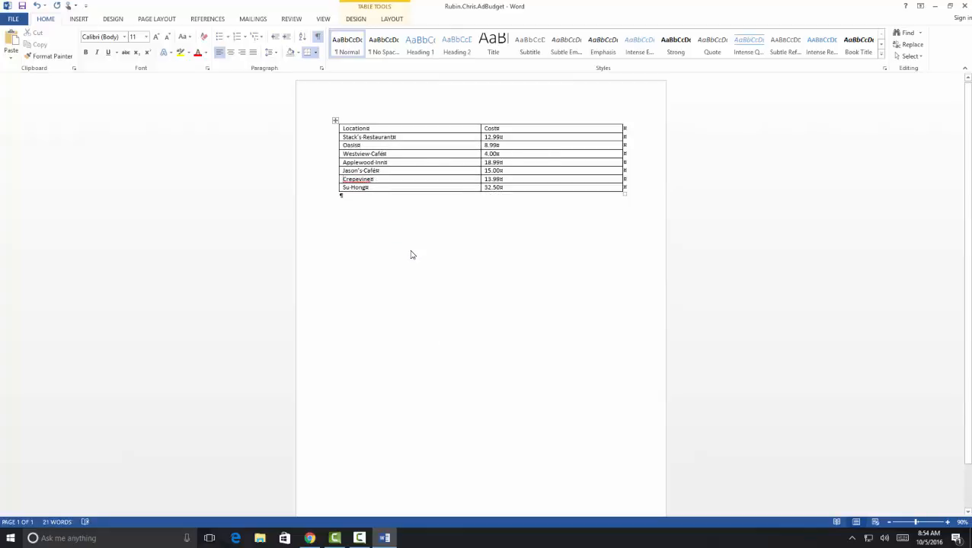
- Insert a new column before the Location column and give it the heading Type
left_click(375, 116)
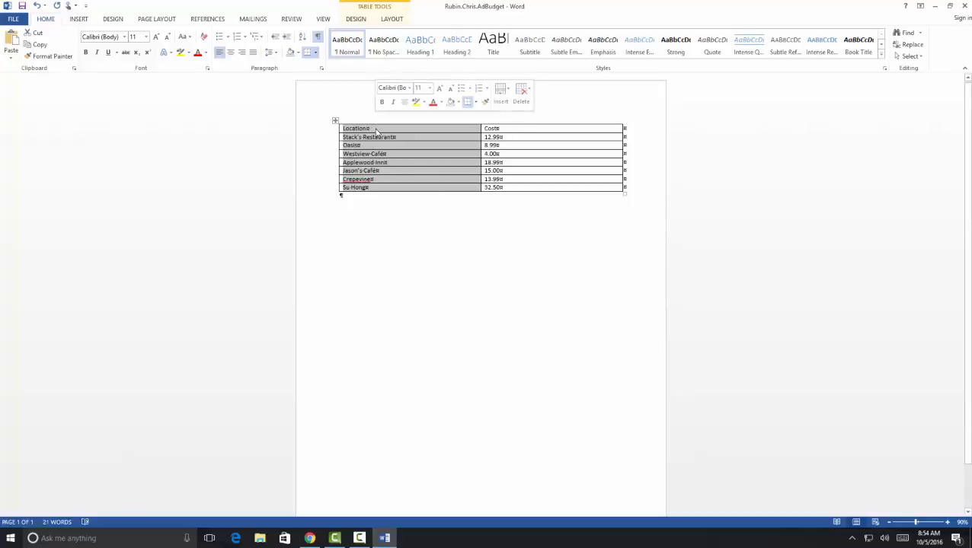
right_click(376, 132)
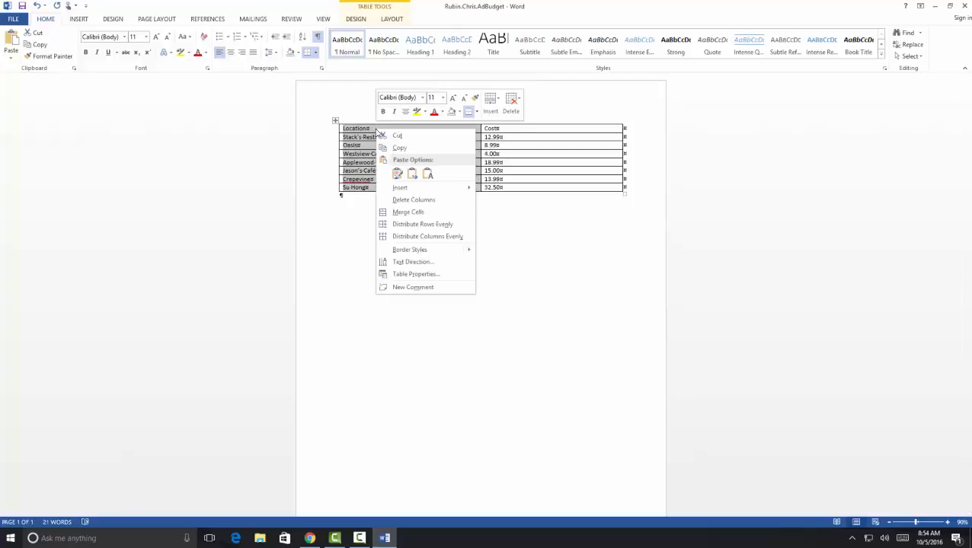
mouse_move(392, 190)
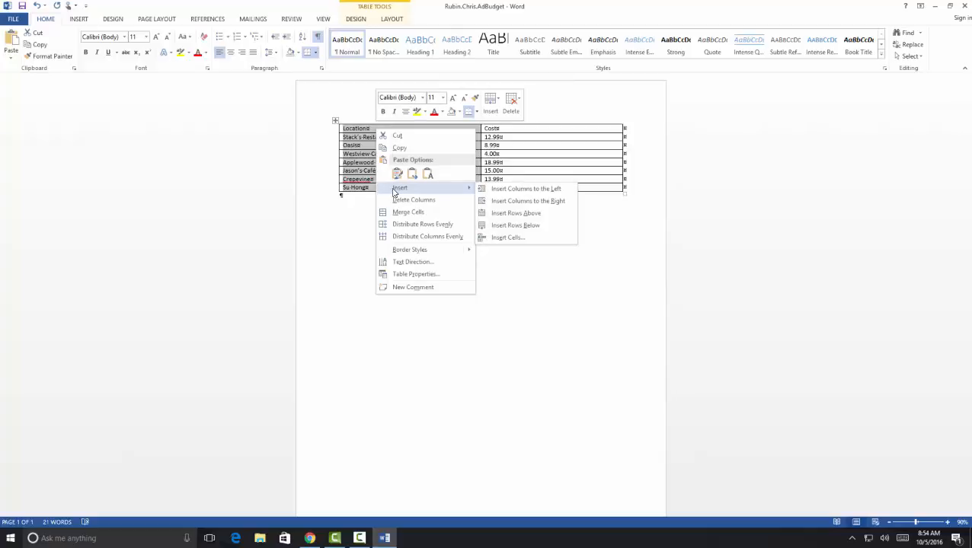
left_click(526, 191)
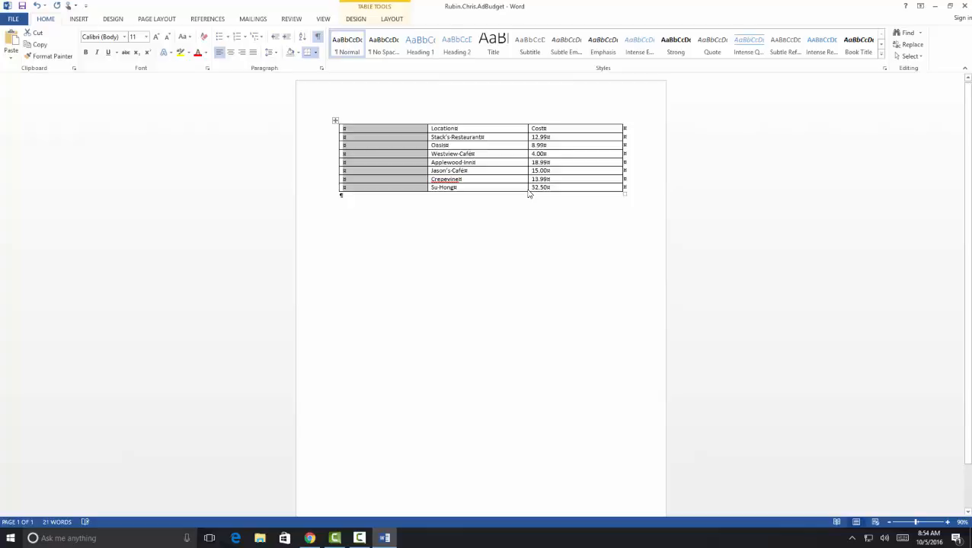
left_click(386, 130)
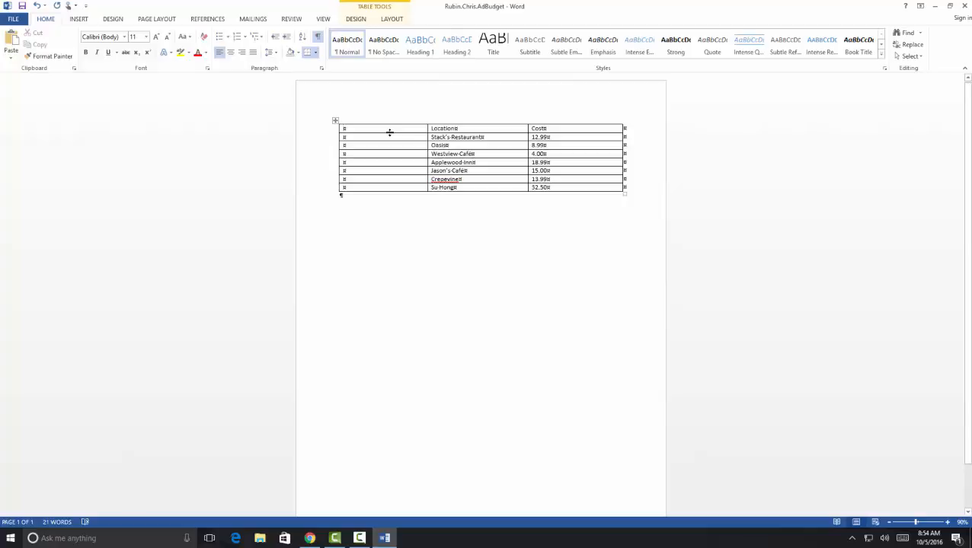
type("Typ")
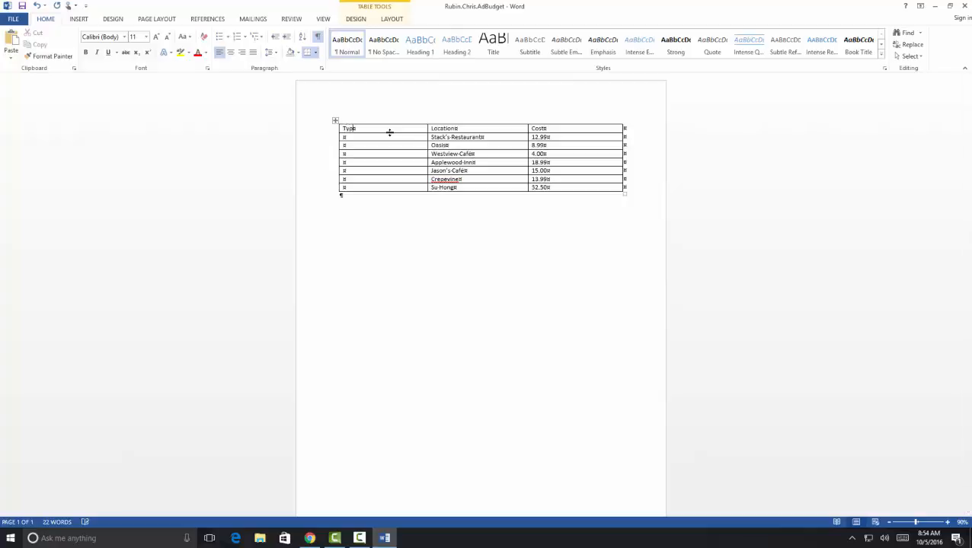
type("e")
- Insert a new column between Location and Cost and give it the heading Details
left_click(460, 116)
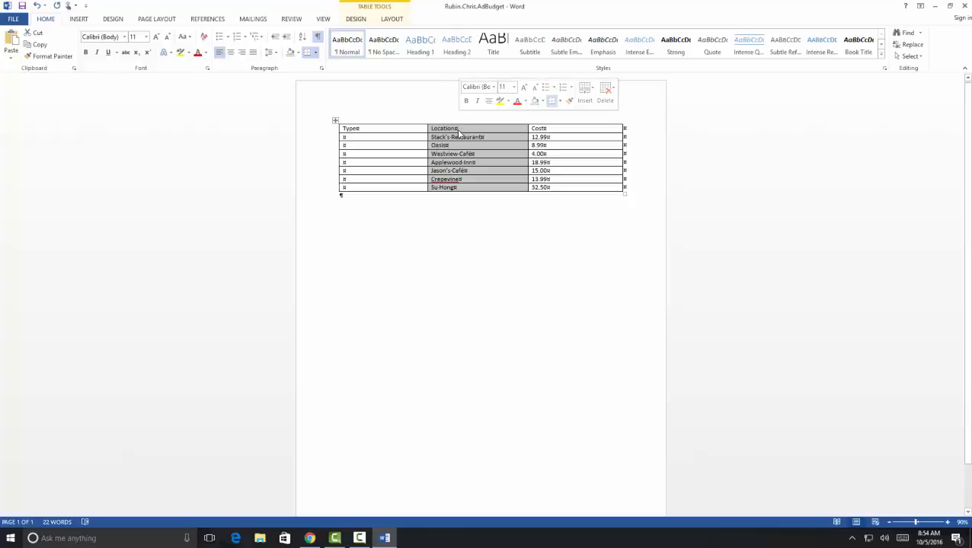
right_click(460, 141)
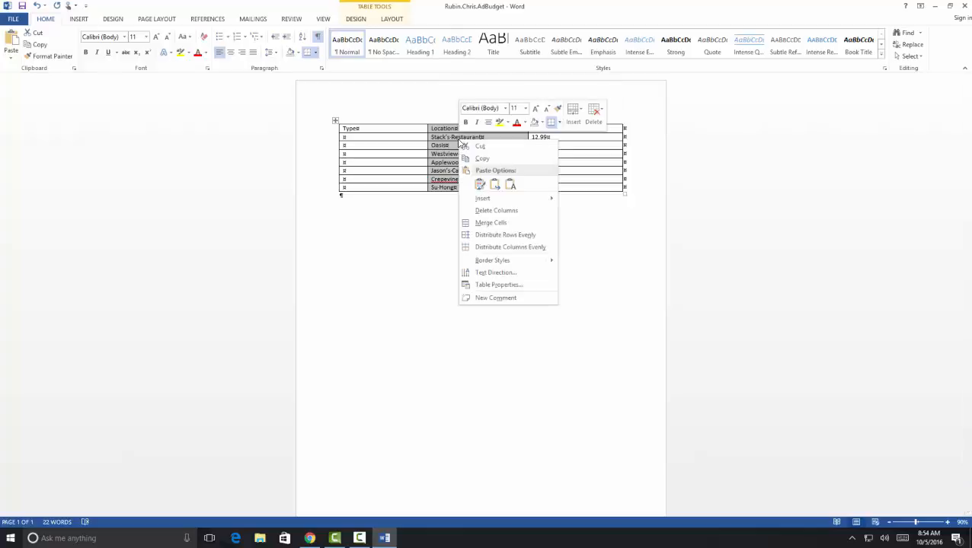
mouse_move(495, 198)
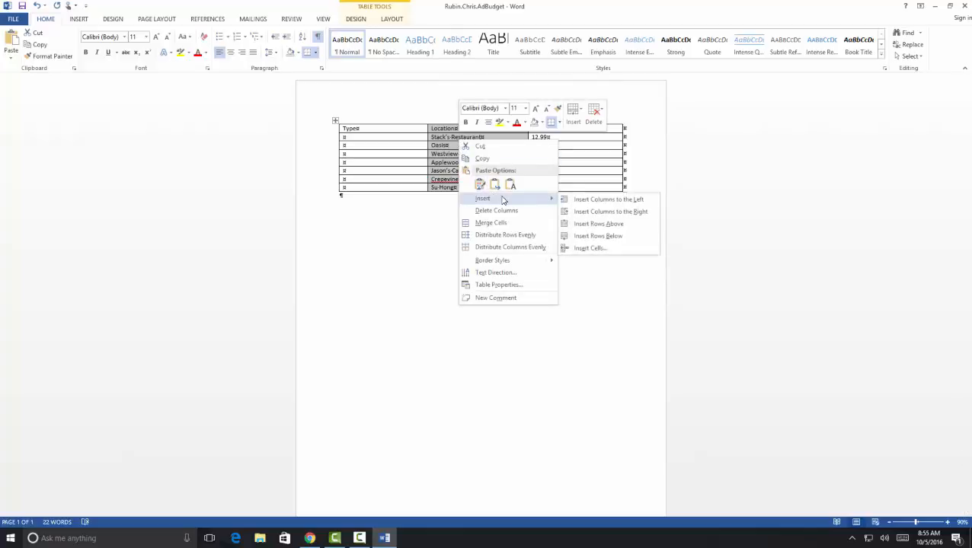
left_click(594, 211)
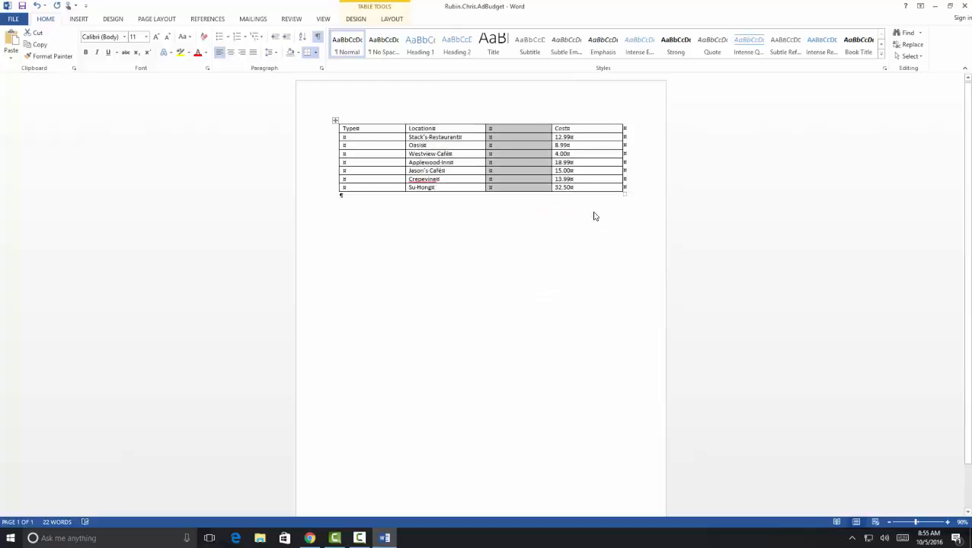
left_click(511, 131)
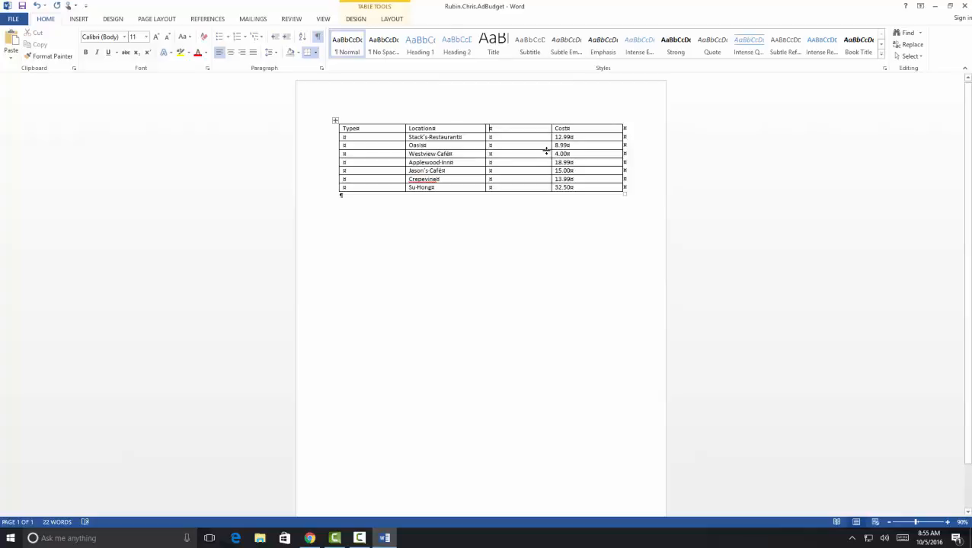
type("Details")
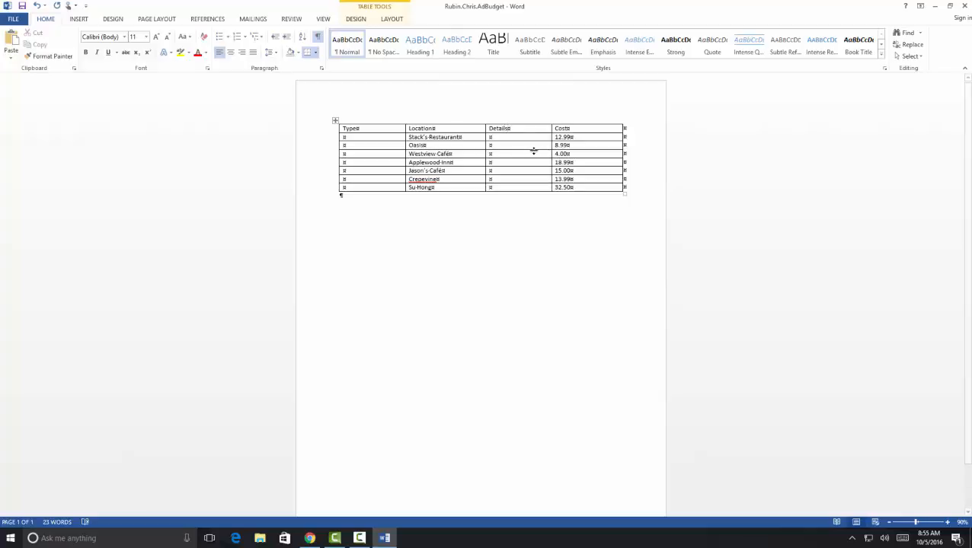
- Fill the Type column from Stack's Restaurant down with Breakfast, Lunch, Breakfast, Dinner, Breakfast, Lunch and Dinner
left_click(372, 139)
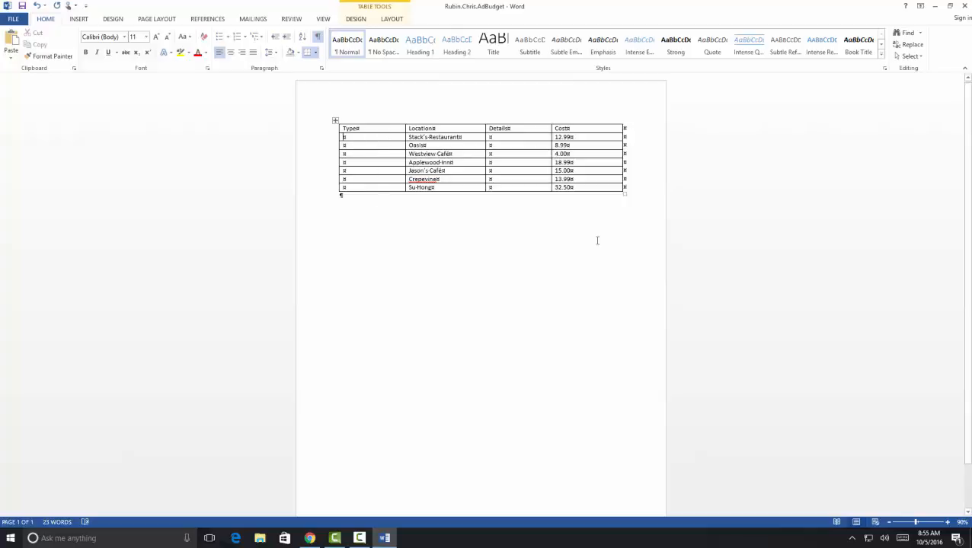
type("Breakfas")
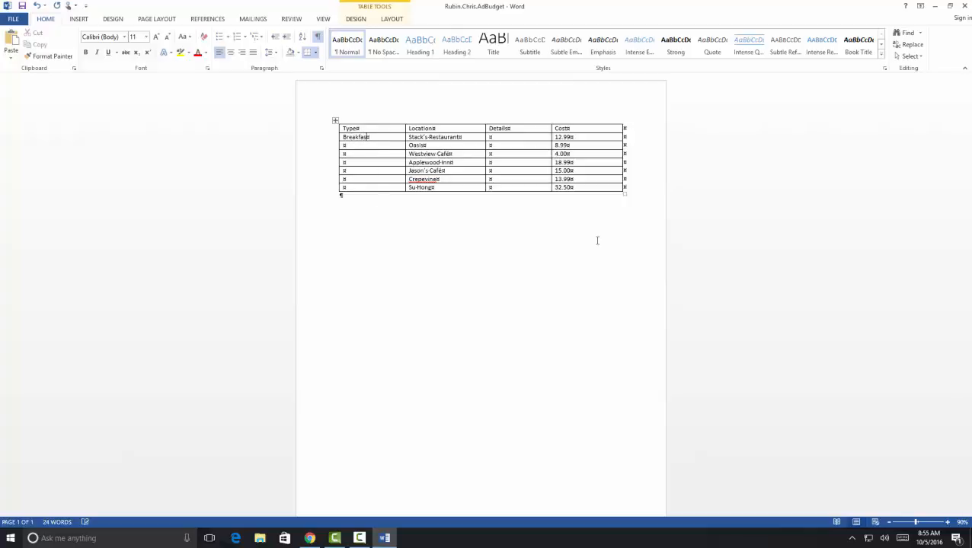
type("t")
key("Tab")
key("Down")
type("Lunch")
type("Breakfast Dinner Breakfast ")
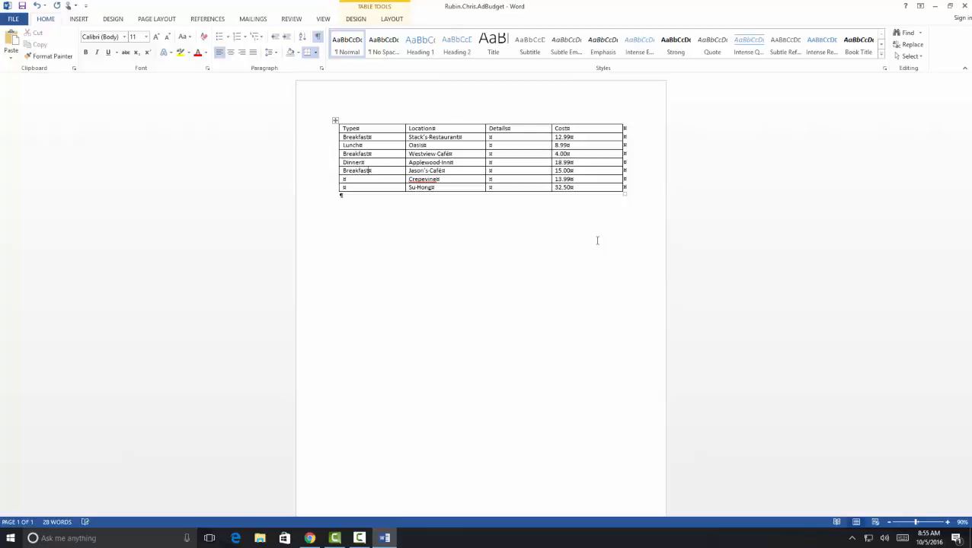
type("Lunch ")
type("Dinner")
- Enter Bacon and Avocado Omelette as the details for Stack's Restaurant and Oasis Burger with Fries for Oasis
type("on and N")
type("vocado Om")
type("ellete")
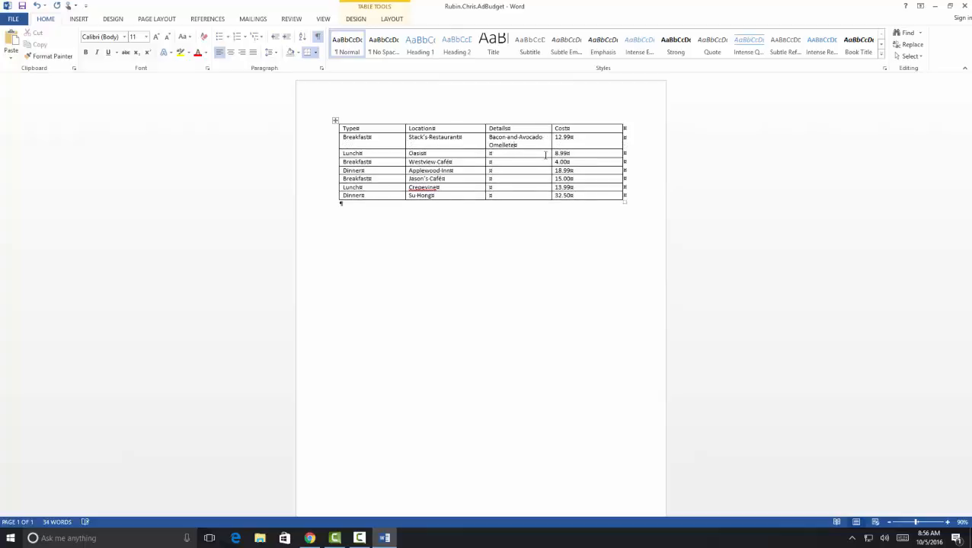
key("Tab")
key("Down")
type("Oasis Burger with Fries")
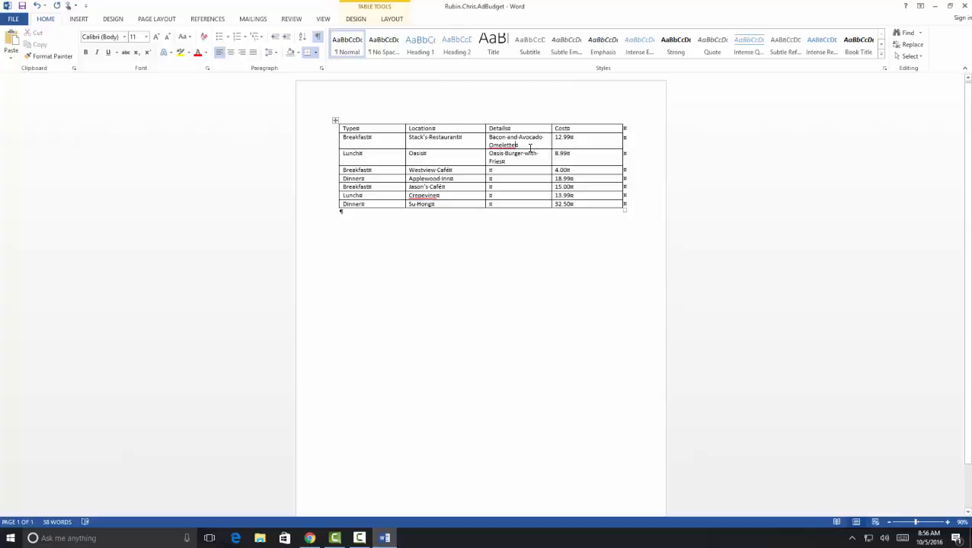
- Enter Sausage and Egg Sandwich as the details for Westview Café and Large Peperoni and Olive Pizza for Applewood Inn
left_click(533, 168)
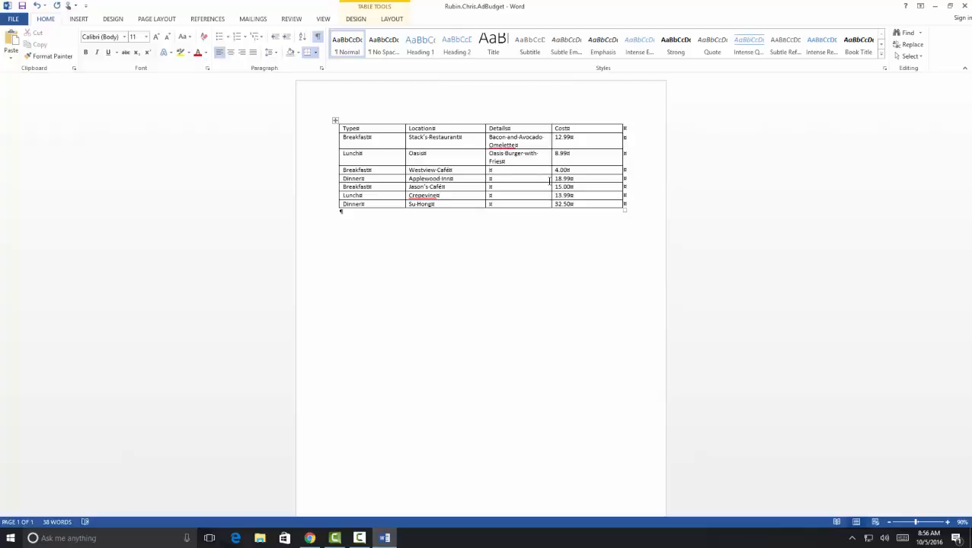
type("Sausage and Egg Sandwich")
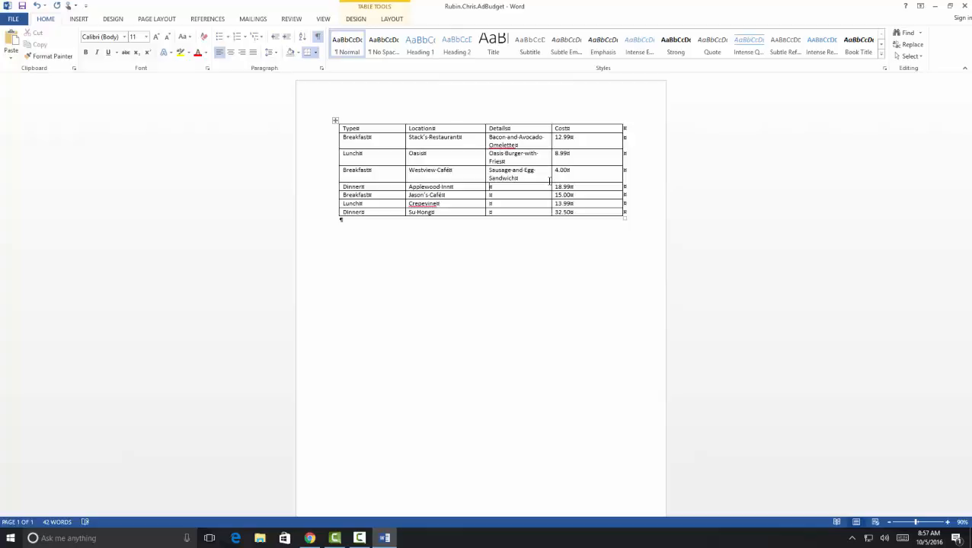
type("Large Peperoni and Olive Pizza")
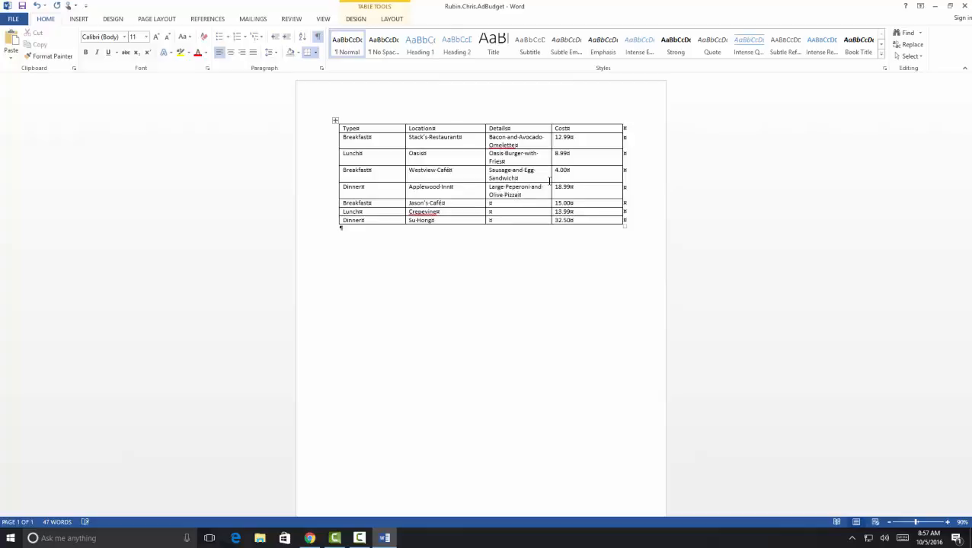
- Enter Vegetarian Scramble with a Hot Chocolate as the details for Jason's Café
type("Vegetarian Scramble with a Hoi")
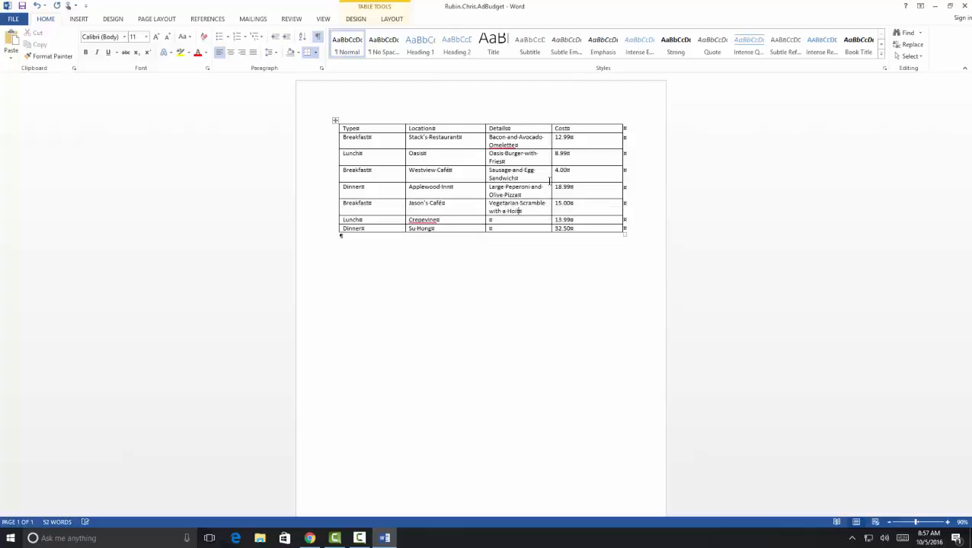
key("BackSpace")
type("t Cho")
type("colate")
- Enter Crepevine Club Sandwich as the details for Crepevine and Barbeque Pork and Chicken Salad for Su Hong, and save the document
type("Cre")
type("pevine Club")
type(" Sandwich")
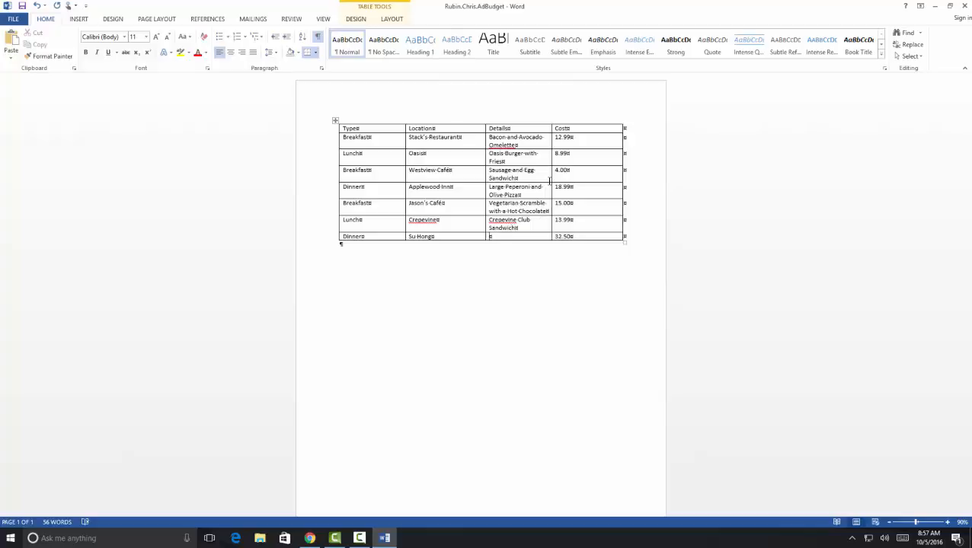
type("Barbeque Pork and Chicken Salad")
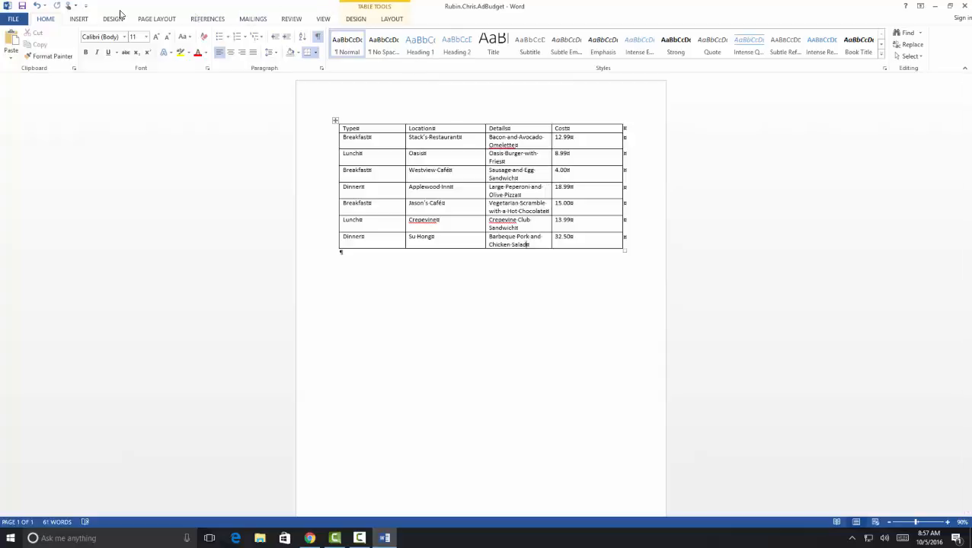
left_click(23, 7)
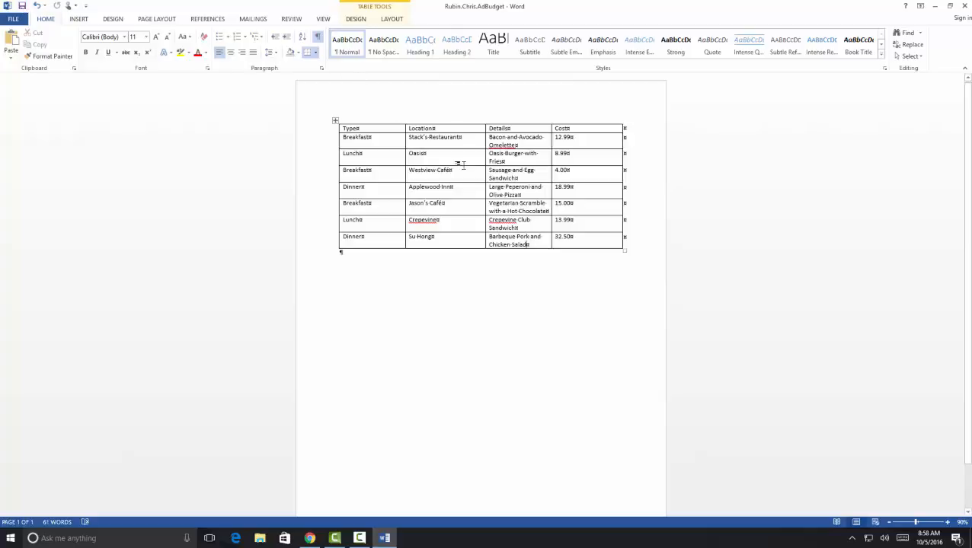
- Narrow the Type column to about 0.9 inch wide, turning on the ruler to judge its width
left_click(405, 123)
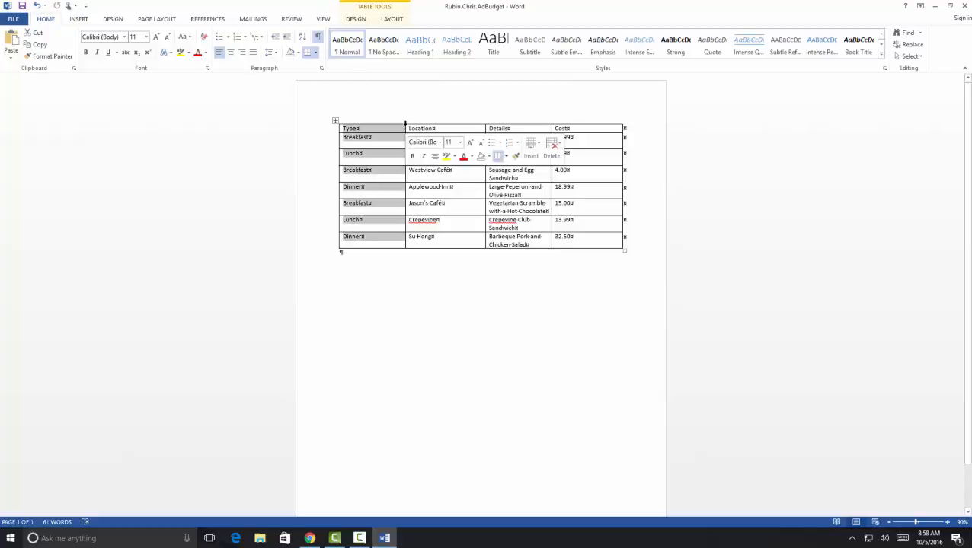
mouse_move(406, 121)
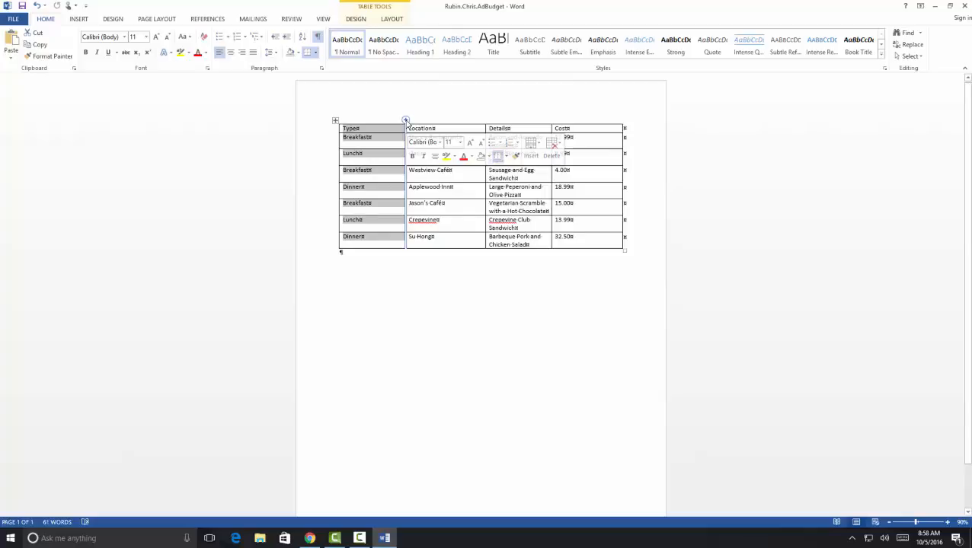
left_click(392, 267)
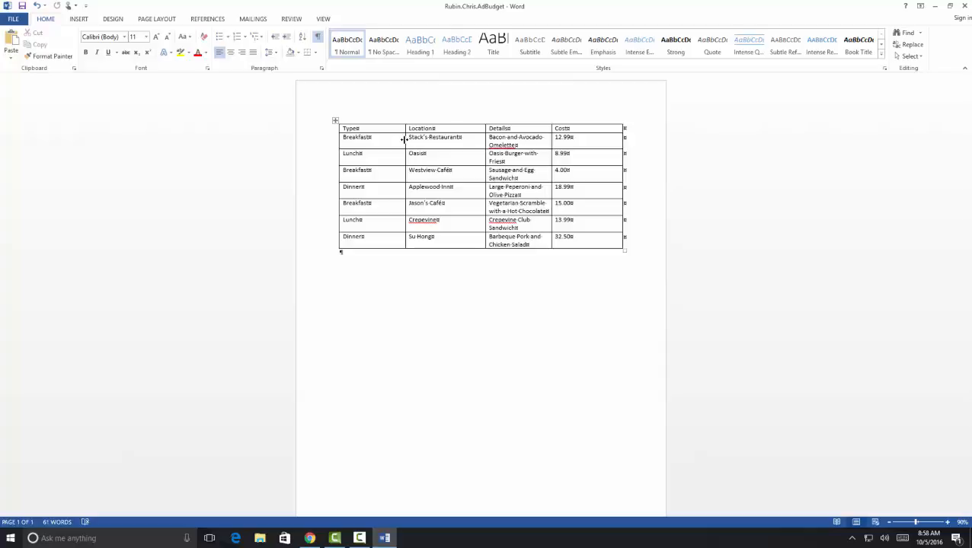
left_click_drag(404, 139, 391, 138)
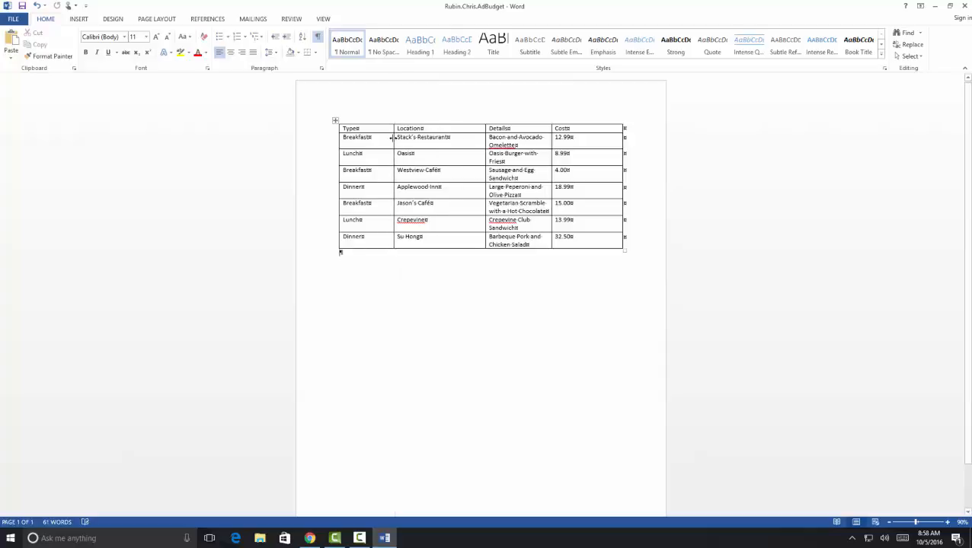
left_click(321, 20)
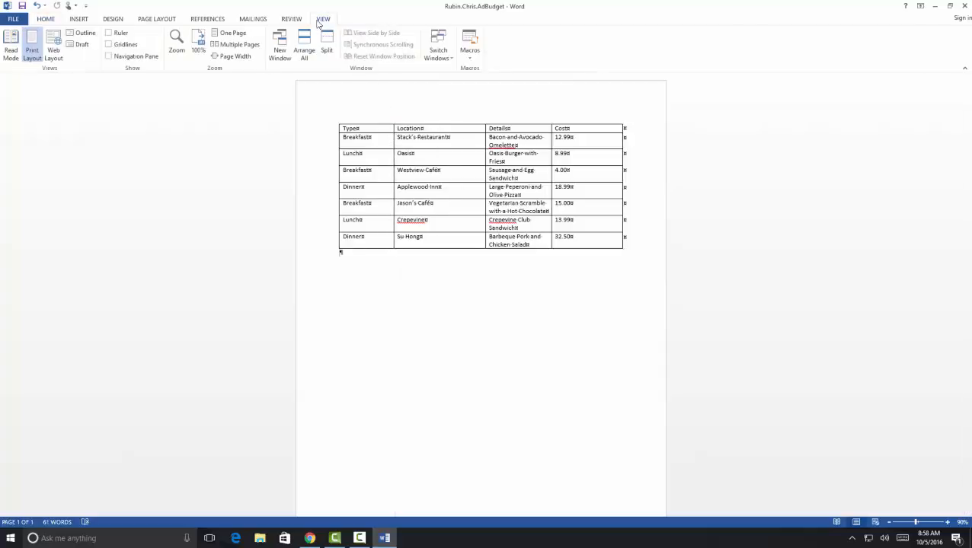
left_click(109, 34)
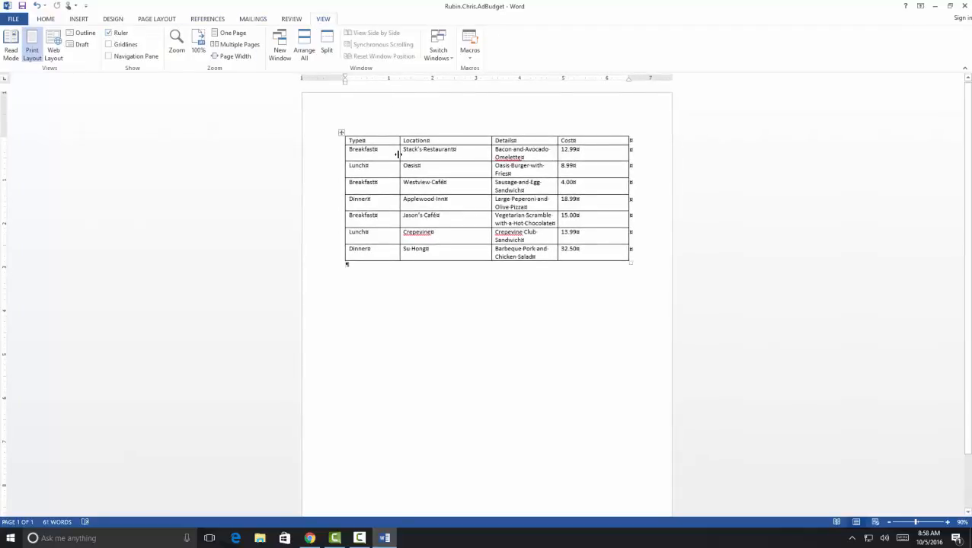
left_click_drag(398, 152, 382, 155)
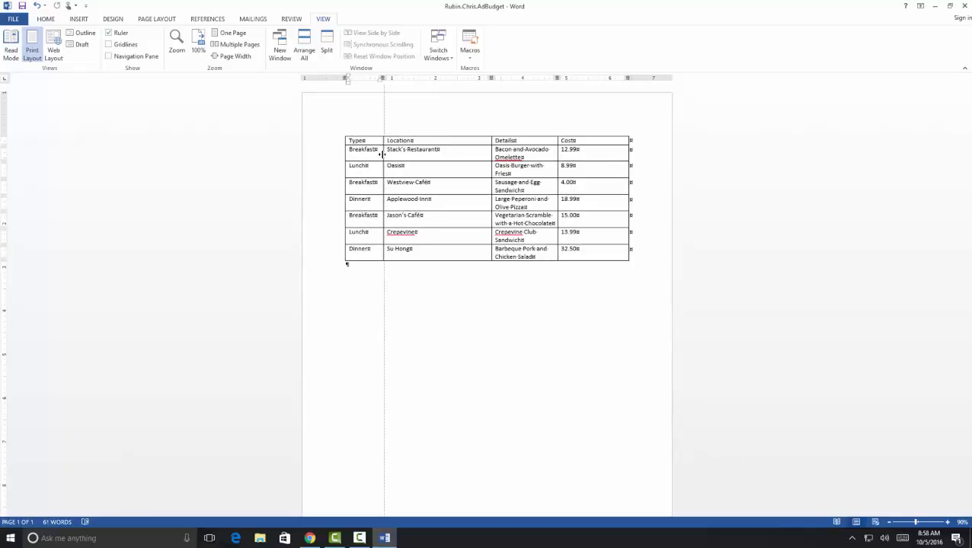
- Fit the widths of the Location, Details and Cost columns to their contents
left_click_drag(383, 153, 382, 154)
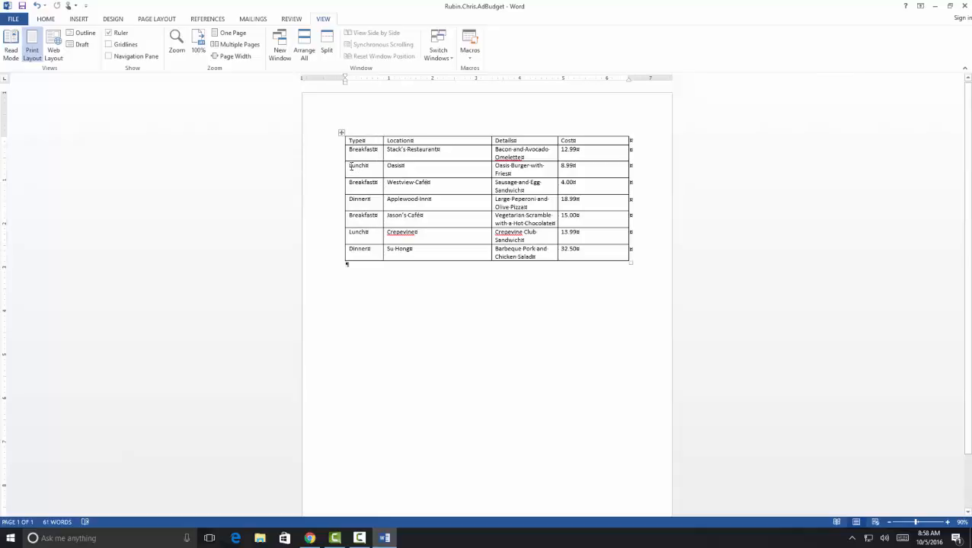
double_click(491, 150)
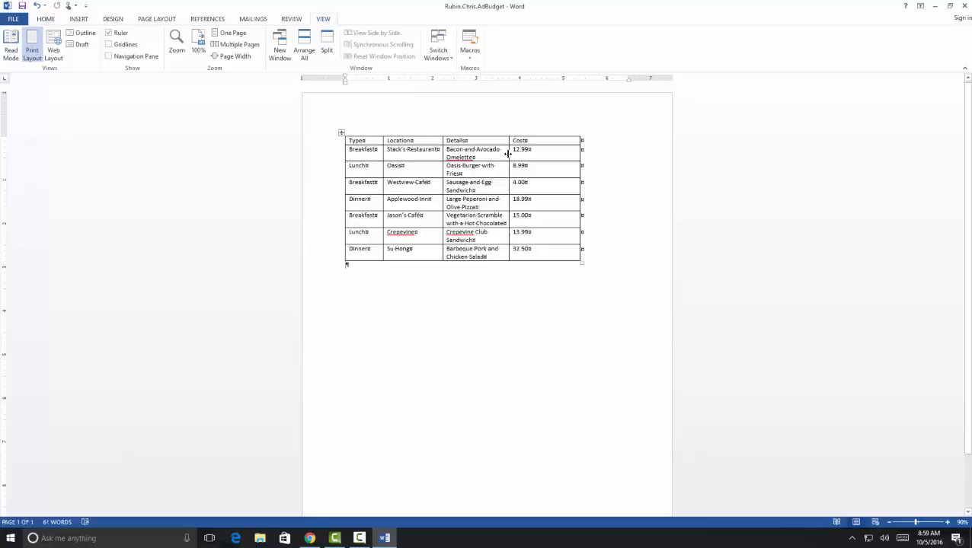
double_click(507, 153)
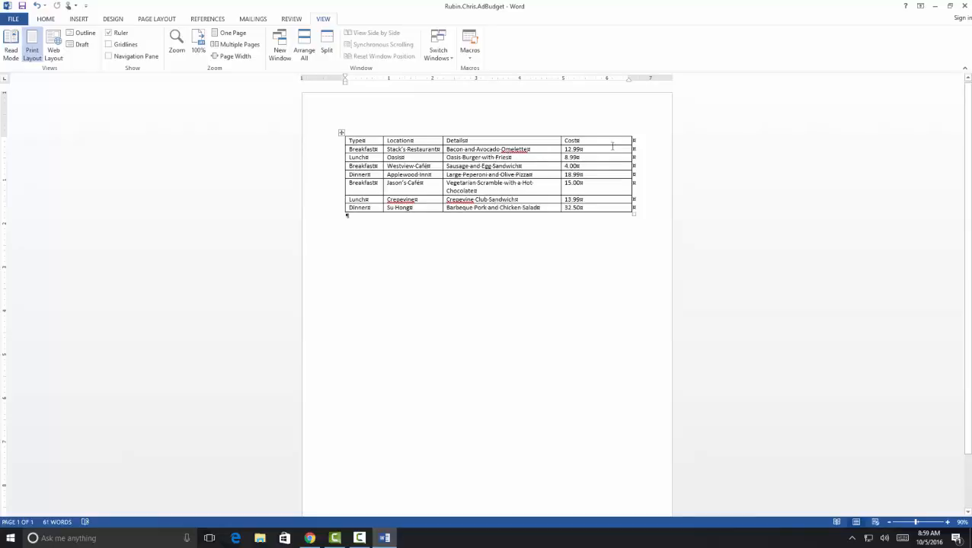
double_click(631, 148)
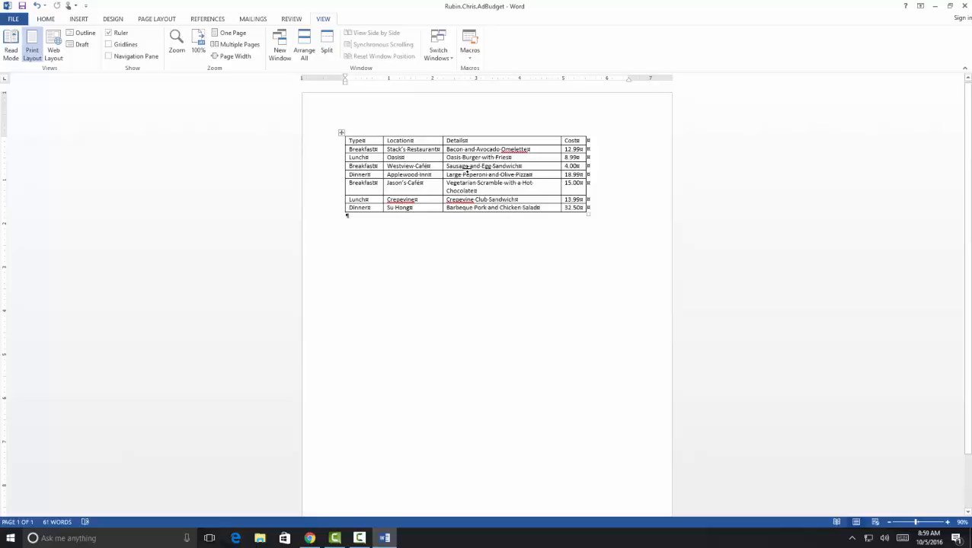
- Select the whole table and distribute its rows evenly
left_click(156, 19)
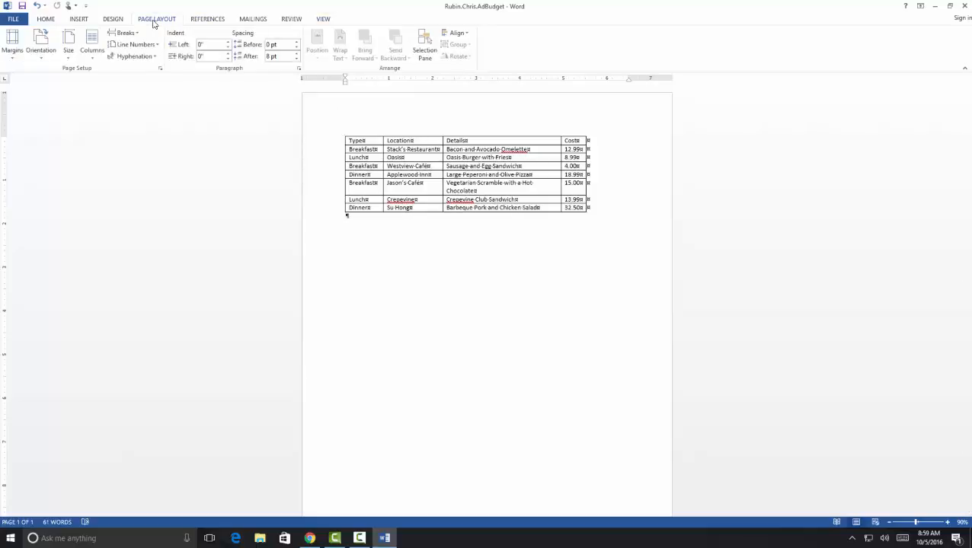
left_click(479, 135)
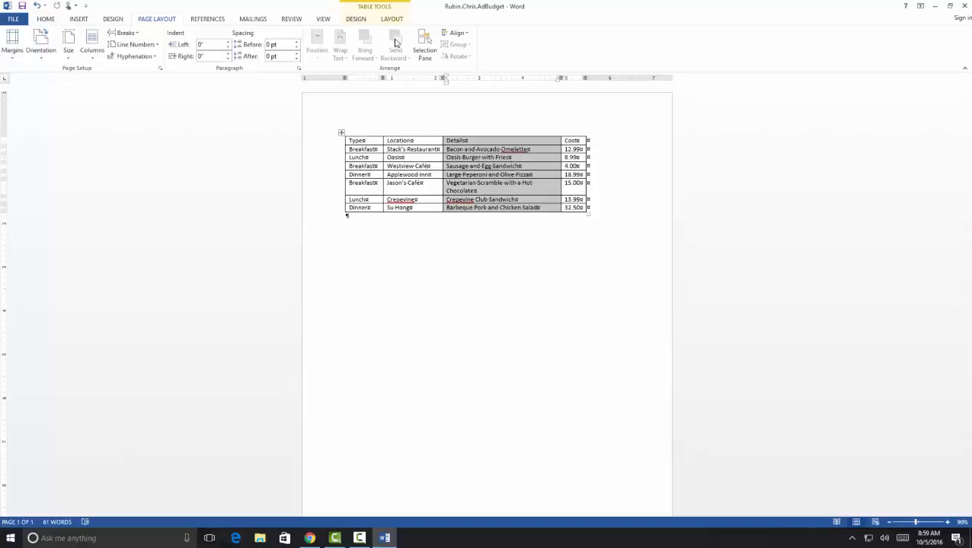
left_click(341, 133)
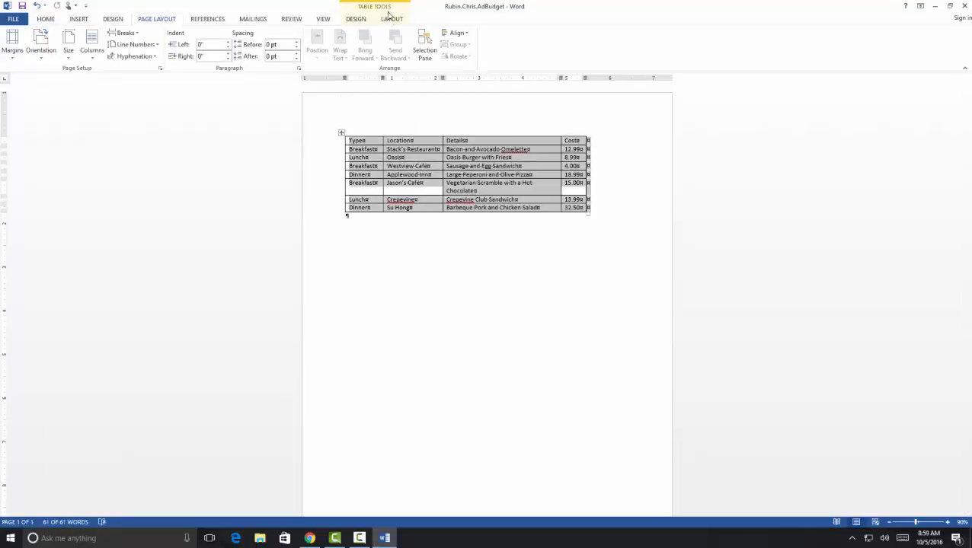
left_click(392, 19)
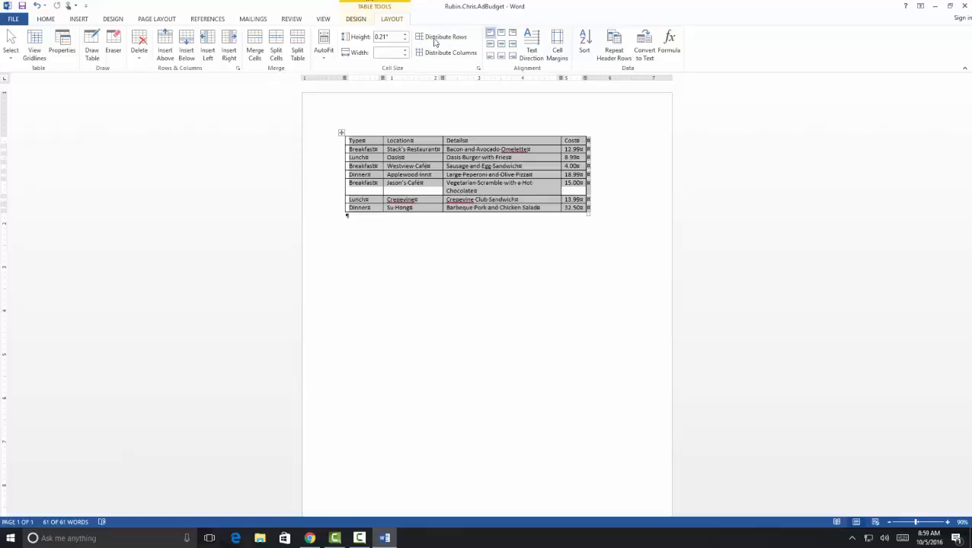
left_click(448, 38)
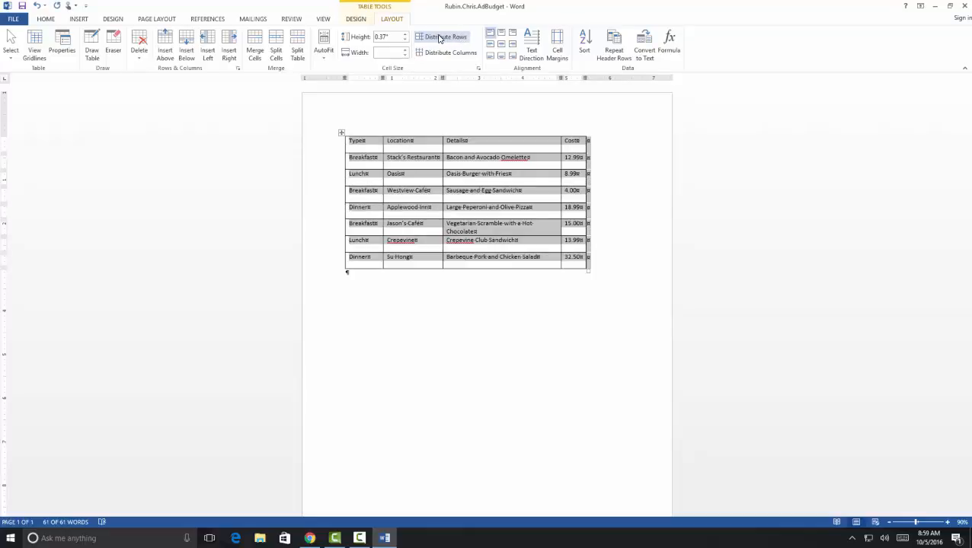
left_click(478, 69)
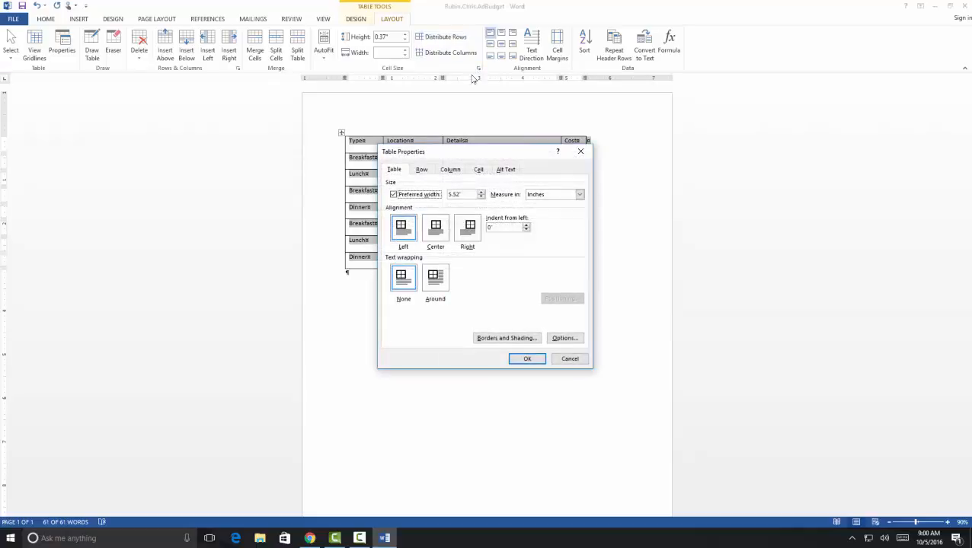
left_click(423, 169)
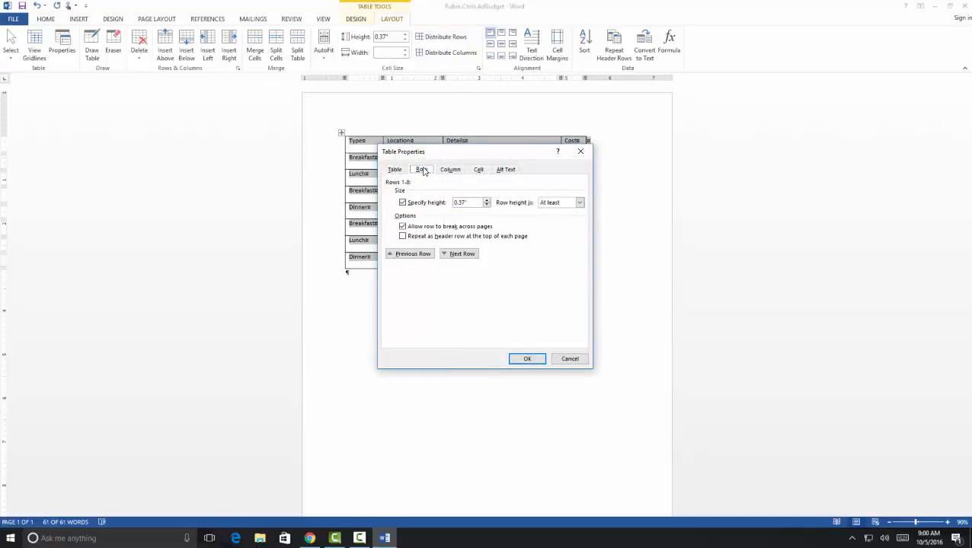
left_click(396, 170)
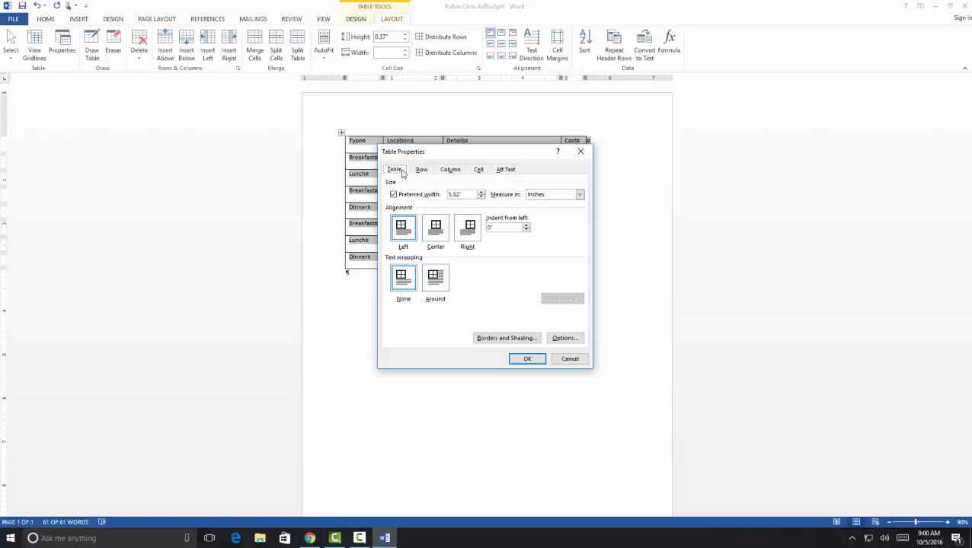
left_click(570, 358)
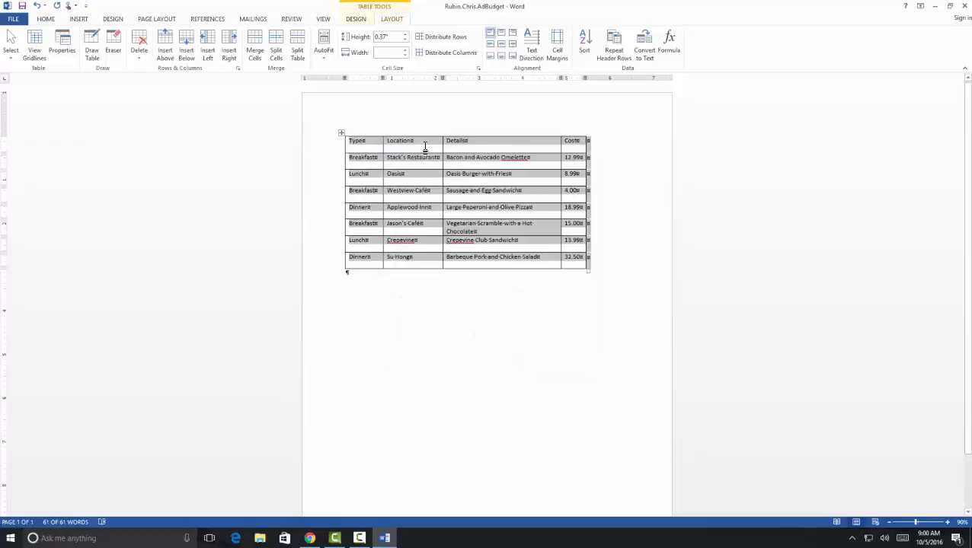
- Reapply the even row distribution to the selected table and clear the selection
right_click(426, 143)
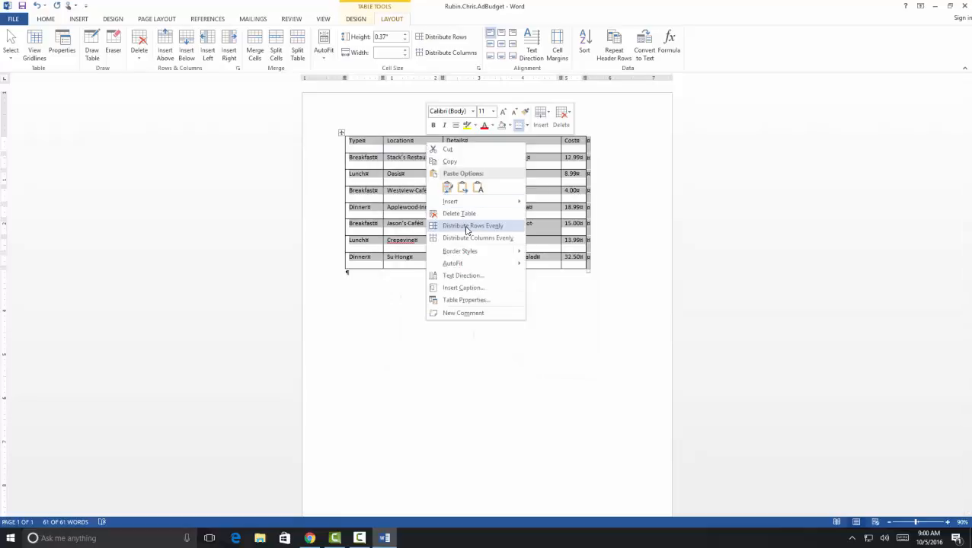
left_click(464, 226)
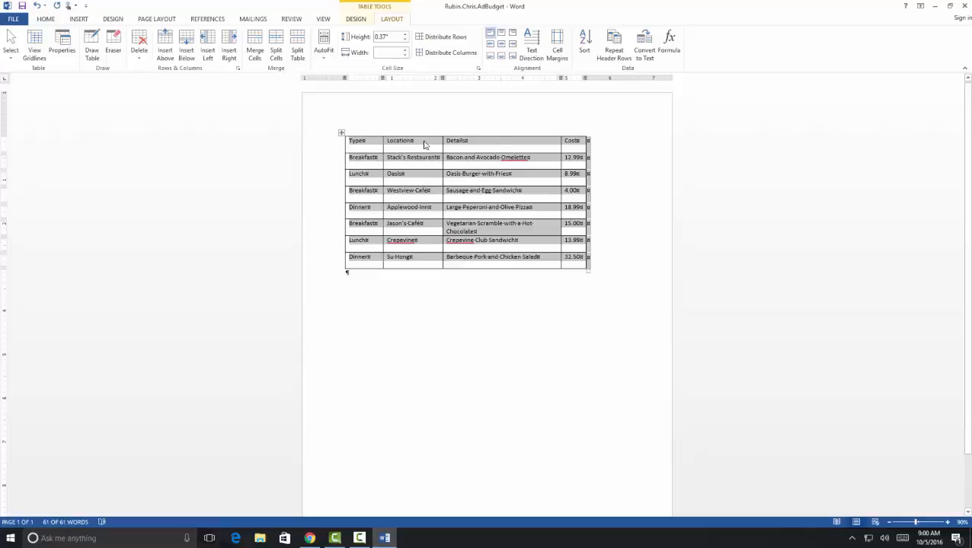
right_click(425, 144)
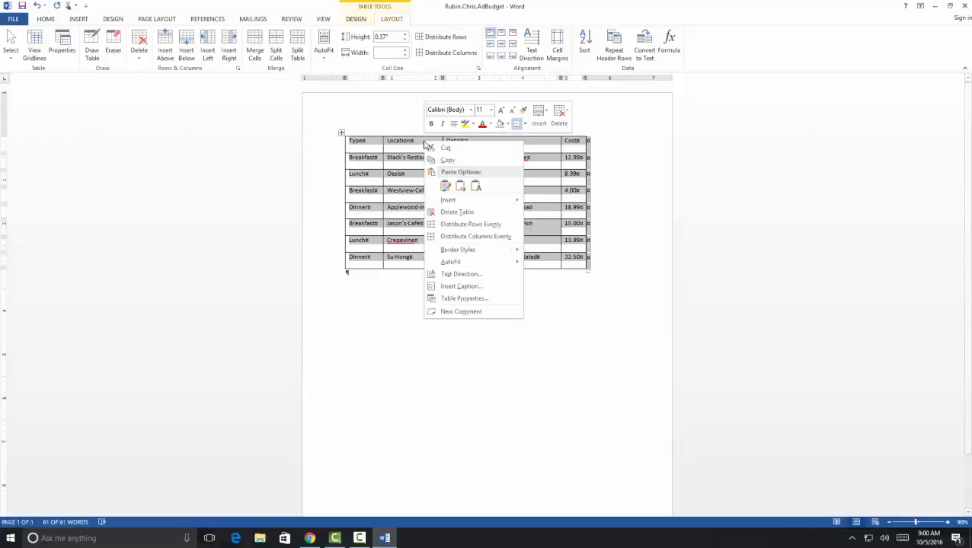
left_click(451, 225)
left_click(609, 307)
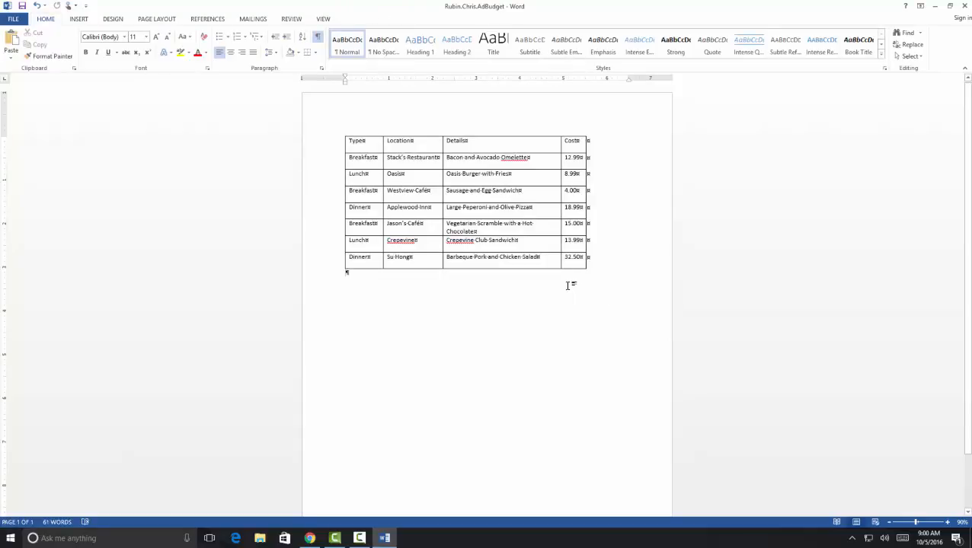
- Set the Details column's preferred width to 3 inches in the table properties
left_click(472, 143)
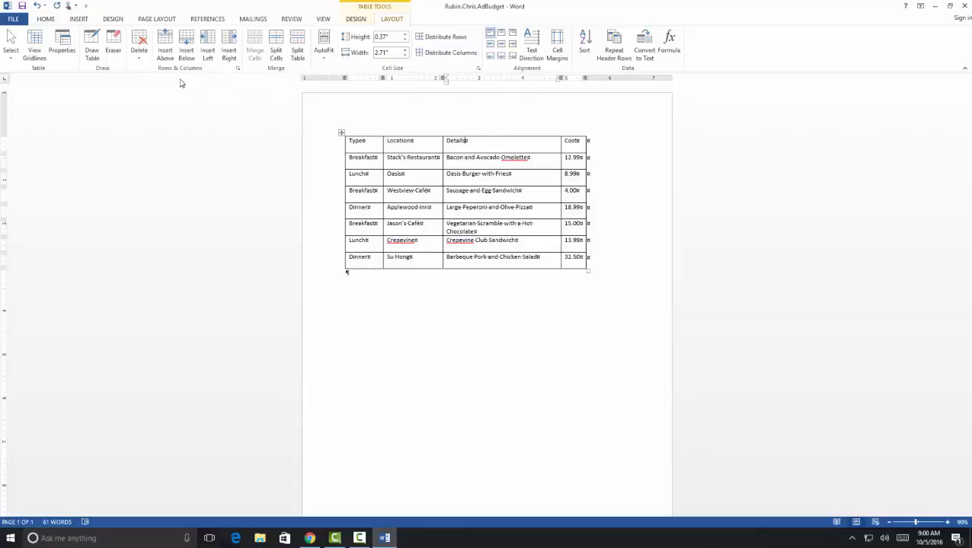
left_click(62, 46)
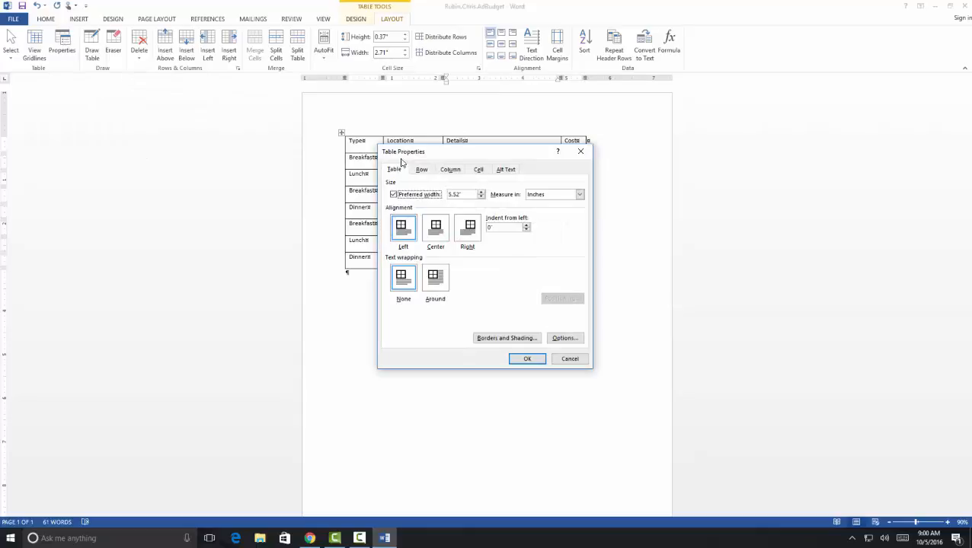
left_click(451, 170)
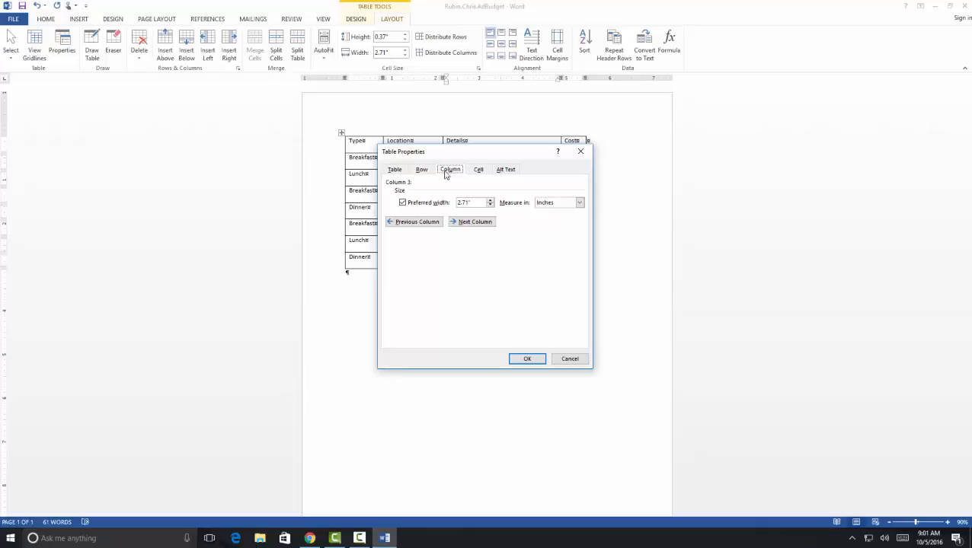
double_click(481, 203)
type("3")
left_click(535, 358)
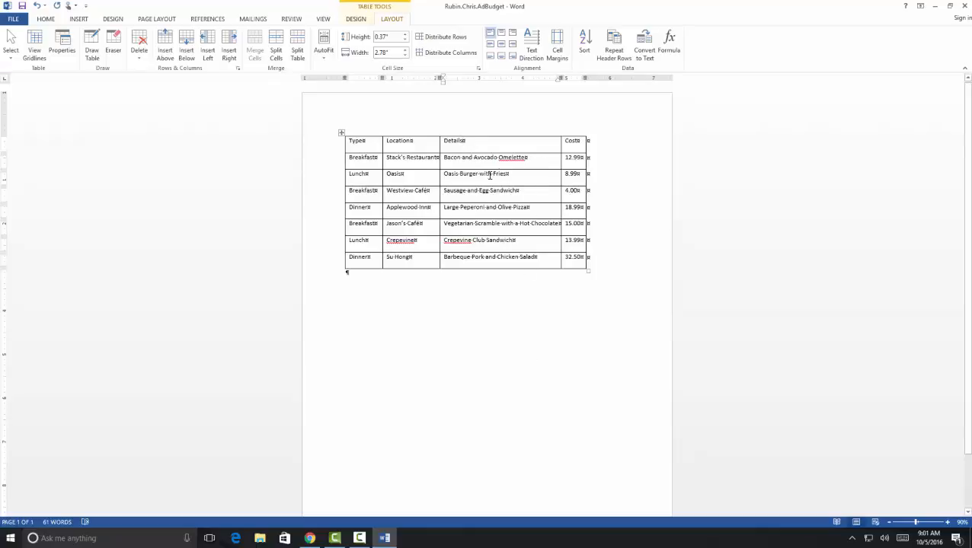
- Align the text of all table cells to centre left and save the document
left_click_drag(361, 148, 578, 262)
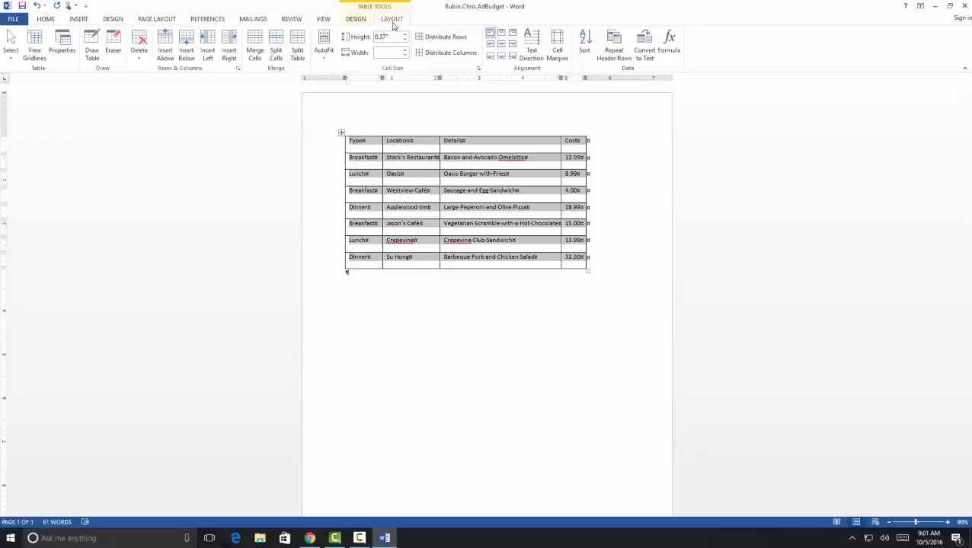
left_click(490, 47)
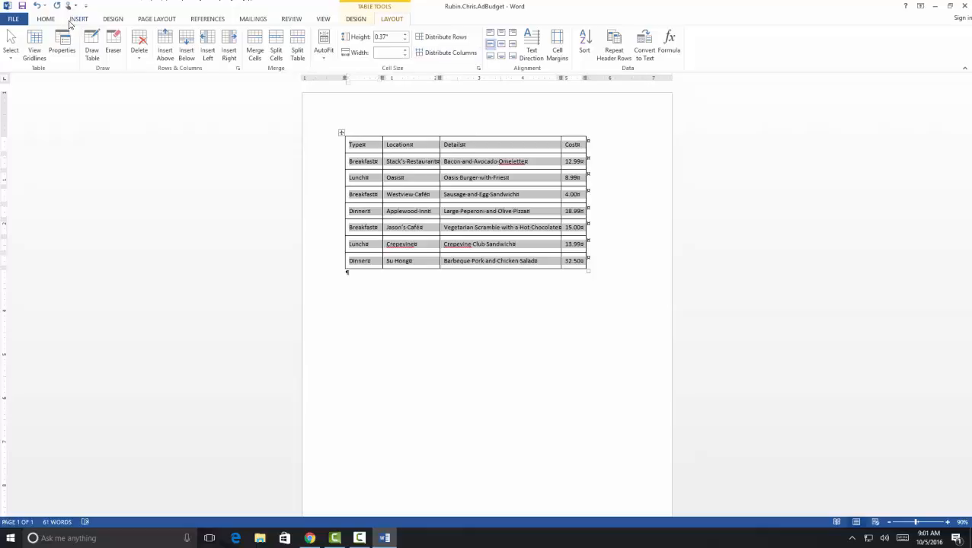
left_click(23, 6)
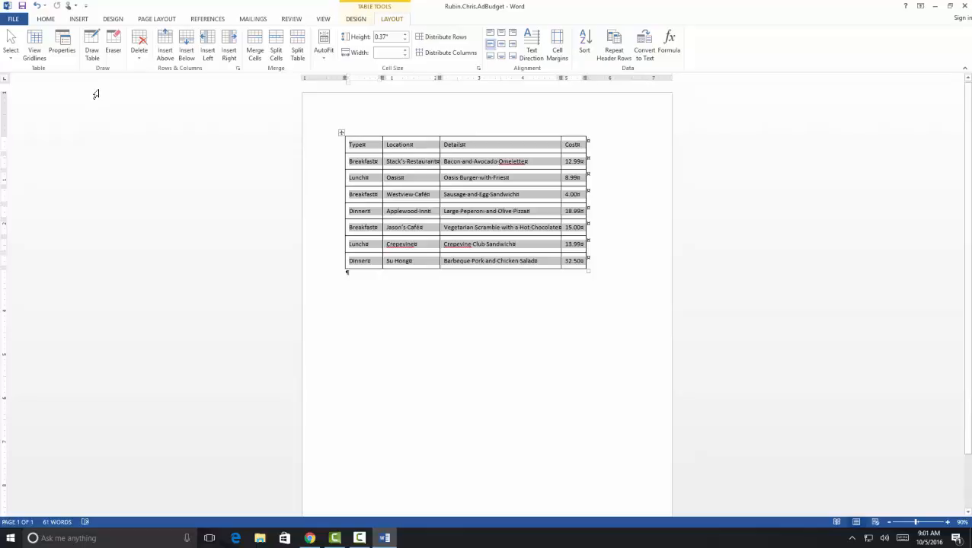
- Sort the table with a header row by Type in descending order, and by Cost as a number in ascending order
left_click(364, 146)
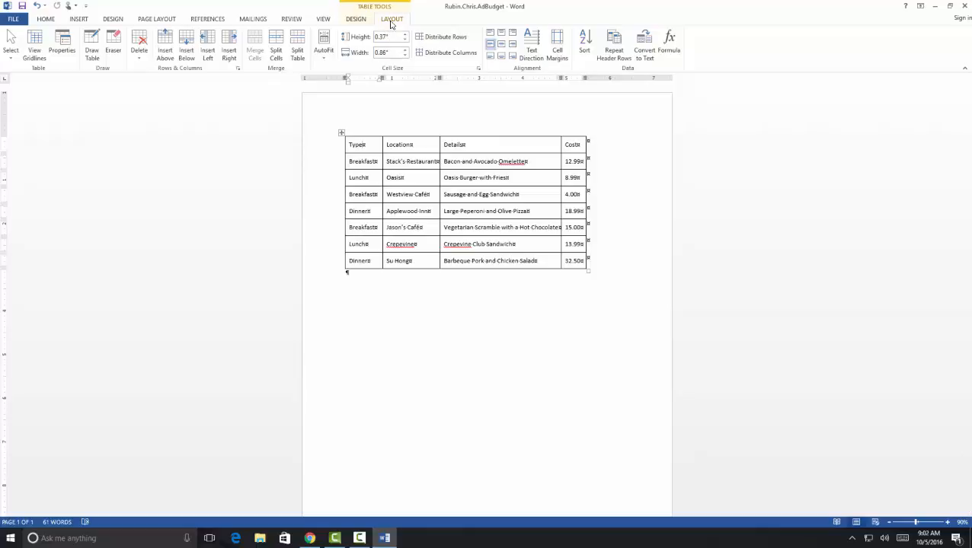
left_click(583, 44)
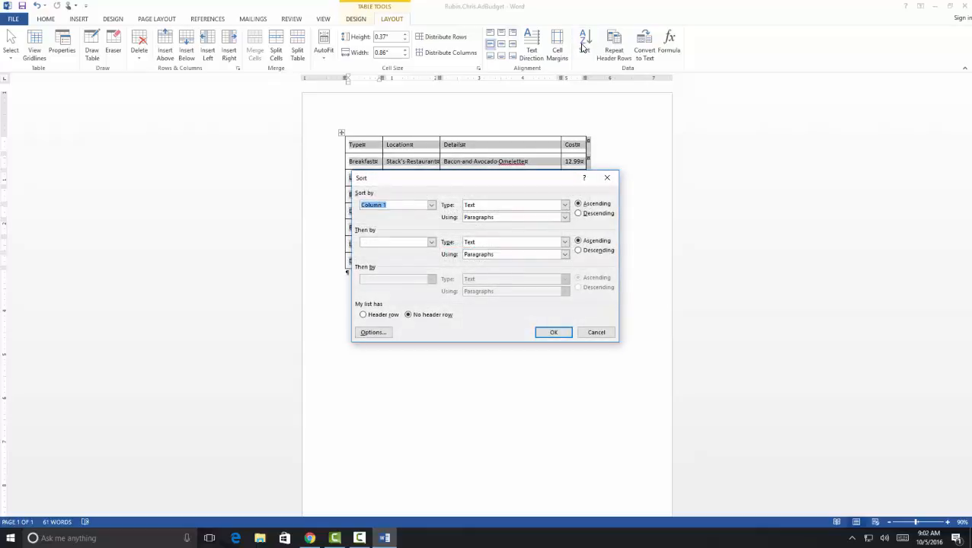
left_click(431, 205)
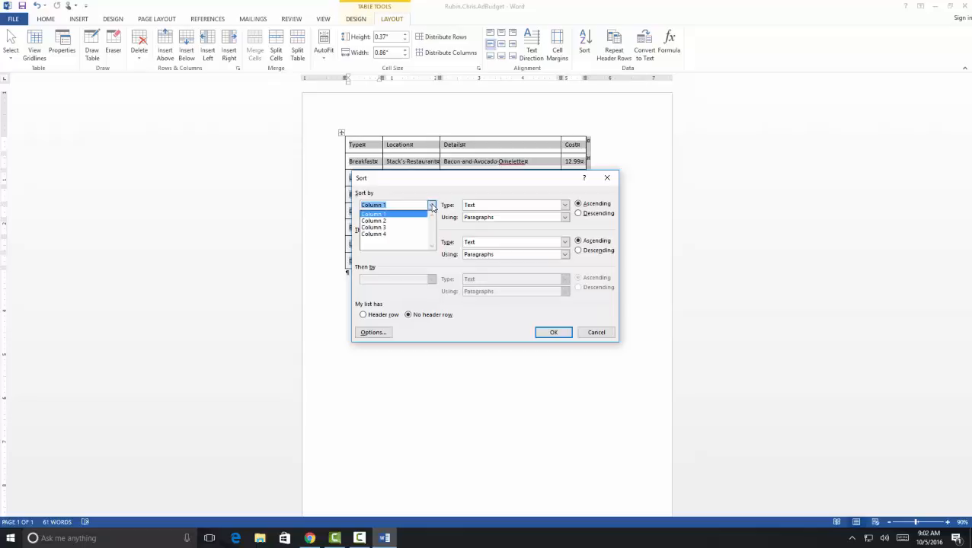
left_click(431, 205)
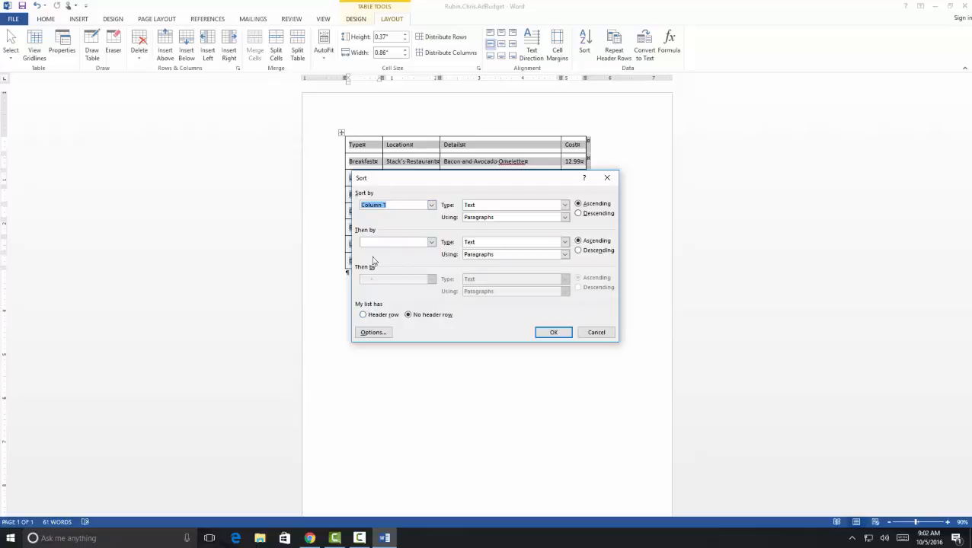
left_click(363, 314)
left_click(431, 241)
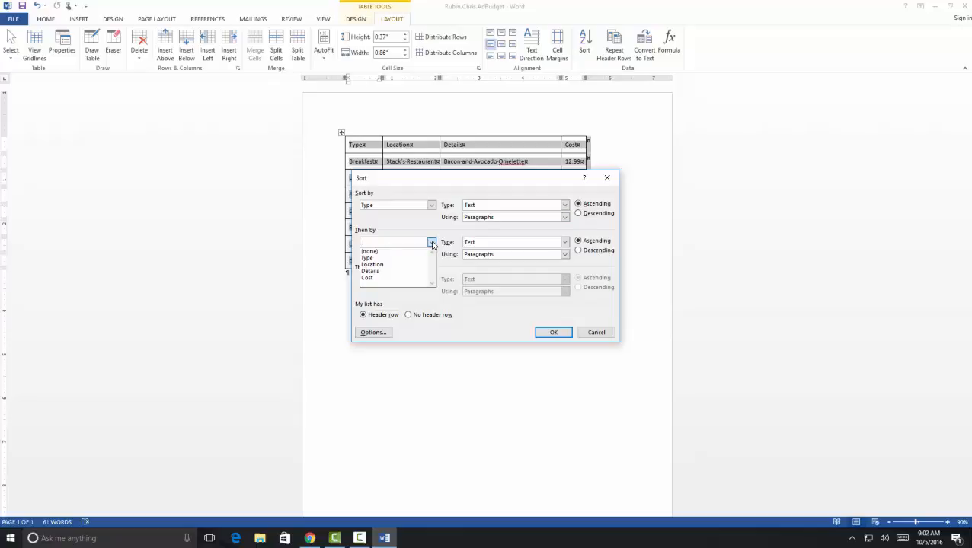
left_click(401, 279)
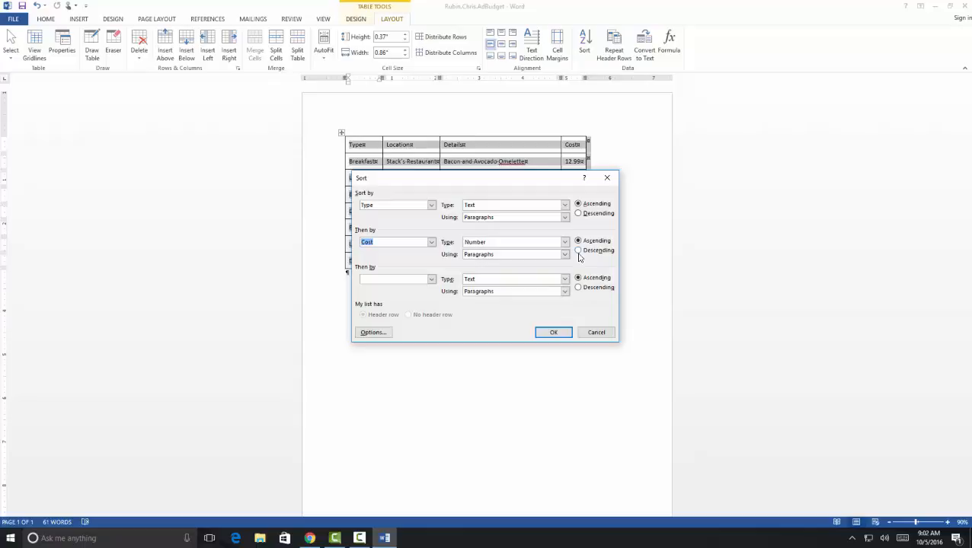
left_click(580, 213)
left_click(553, 333)
left_click(526, 308)
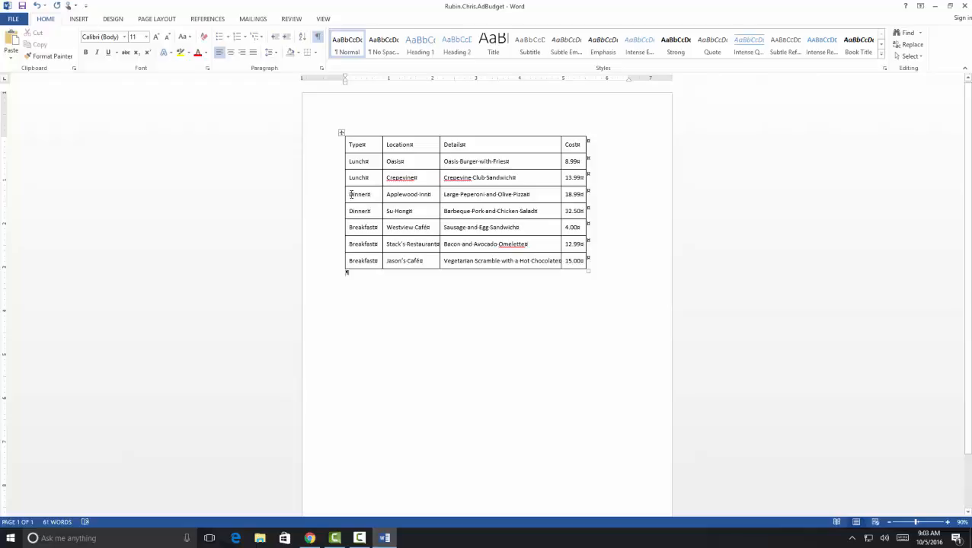
- Merge the two Dinner cells in the Type column and delete the duplicate Dinner text
left_click_drag(349, 195, 376, 211)
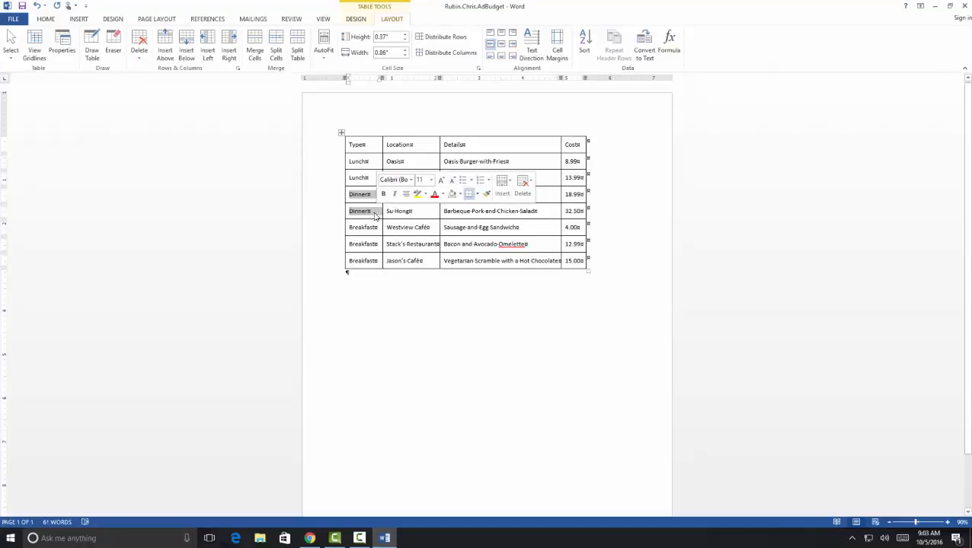
right_click(364, 213)
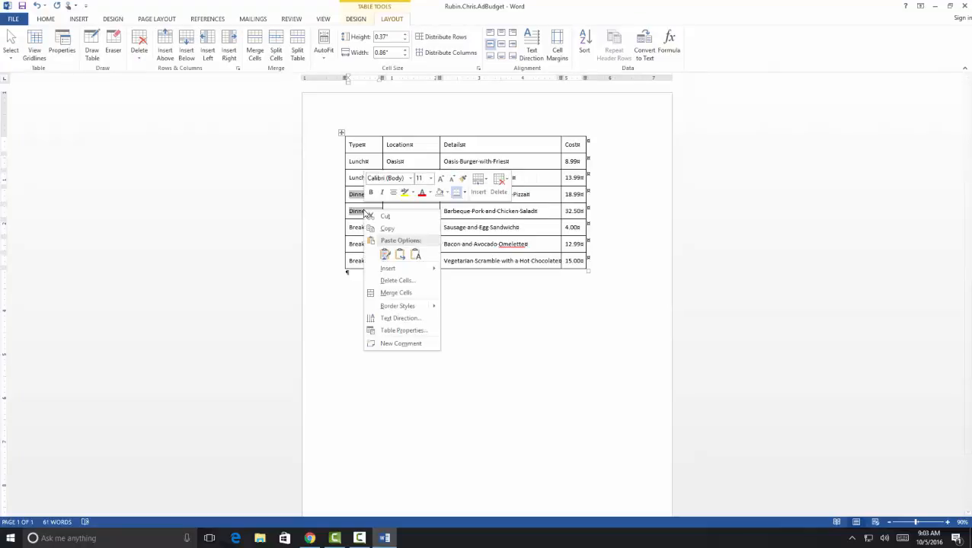
left_click(406, 294)
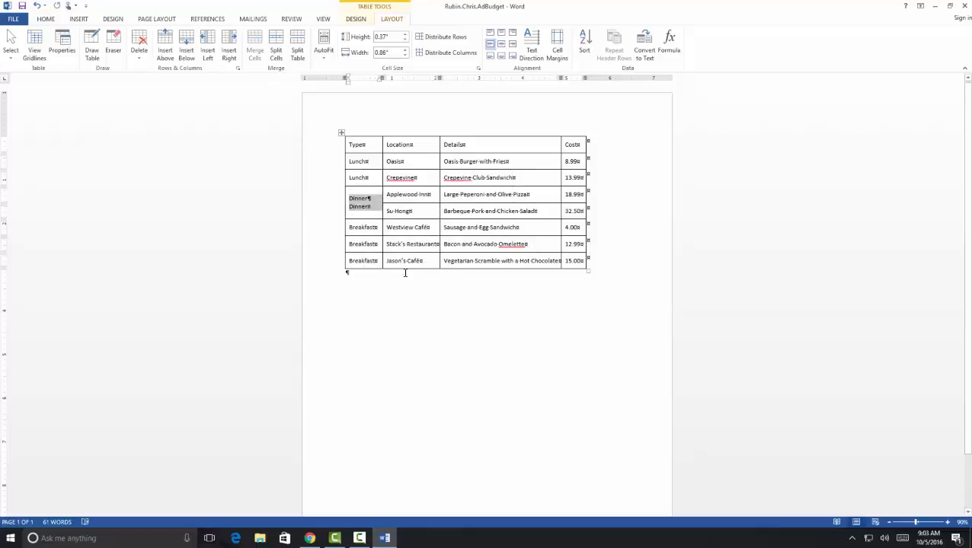
left_click(373, 207)
left_click_drag(373, 207, 347, 208)
key("Delete")
key("BackSpace")
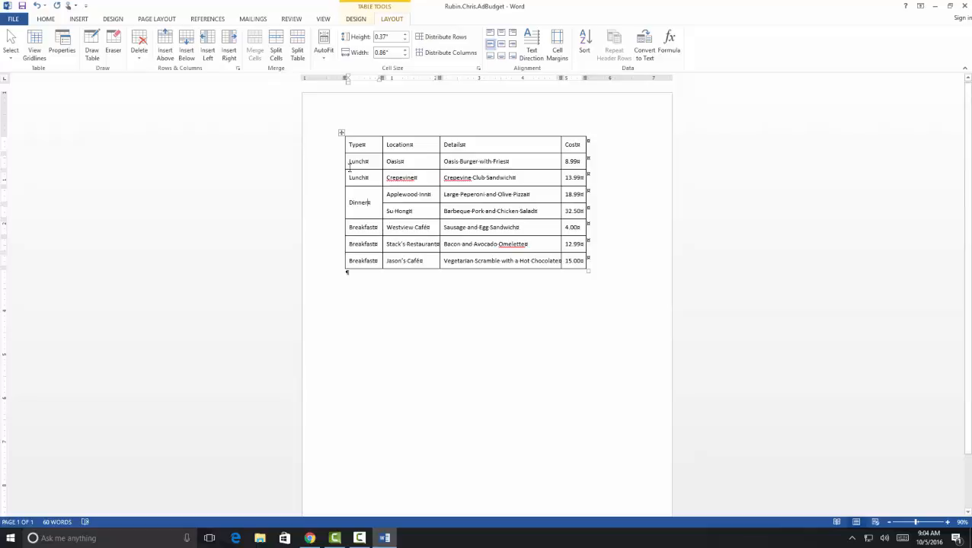
- Merge the two Lunch cells in the Type column and delete the duplicate Lunch text
left_click_drag(349, 161, 348, 180)
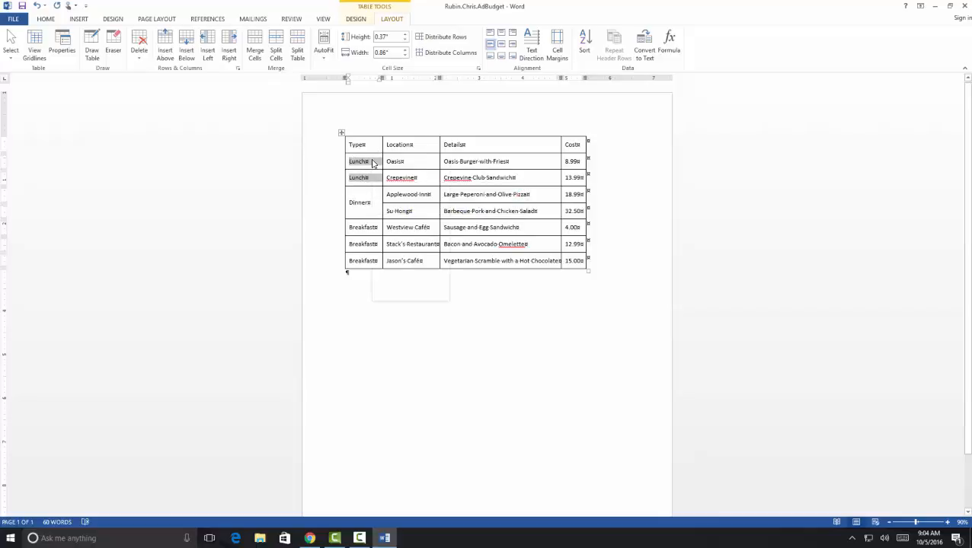
right_click(373, 161)
left_click(399, 243)
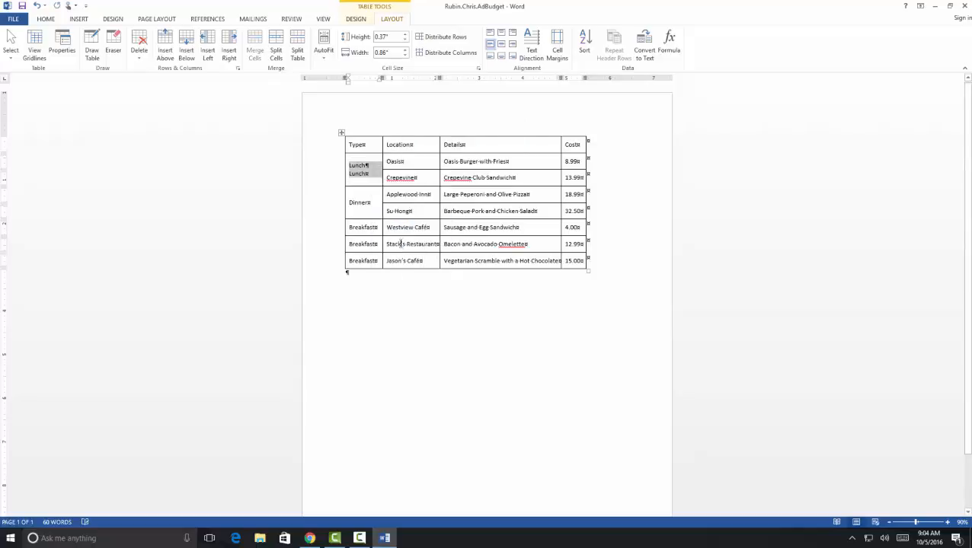
left_click_drag(375, 174, 350, 174)
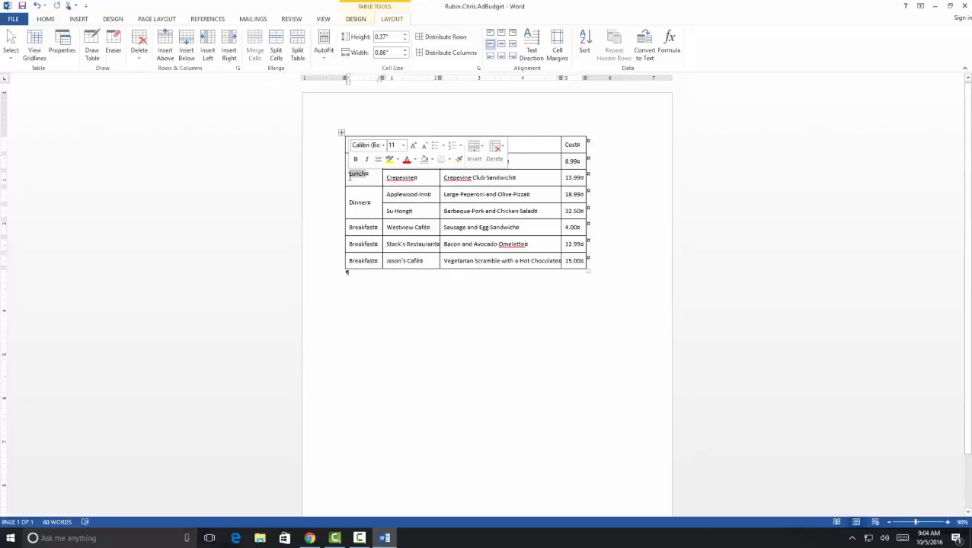
key("BackSpace")
key("BackSpace")
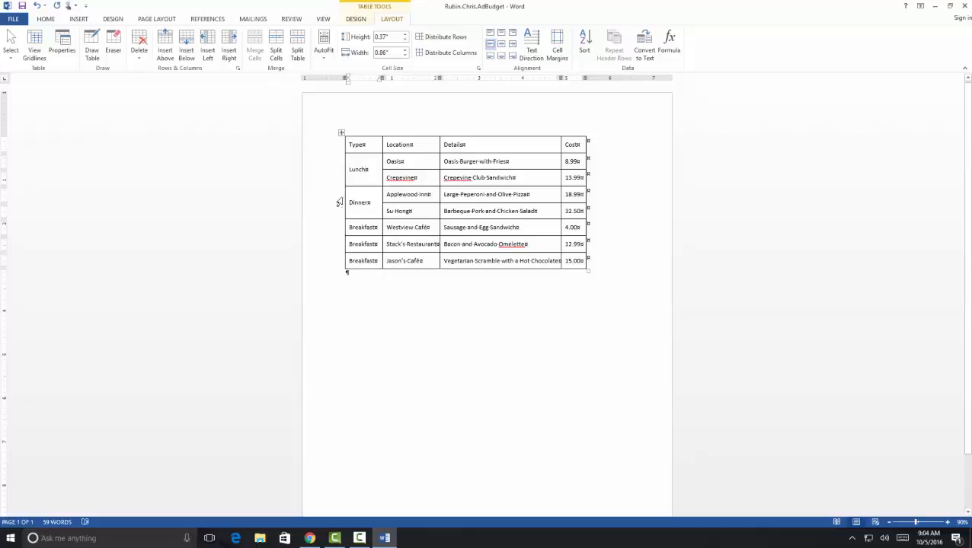
- Merge the three Breakfast cells in the Type column and remove the two duplicate Breakfast entries
left_click_drag(368, 258, 347, 227)
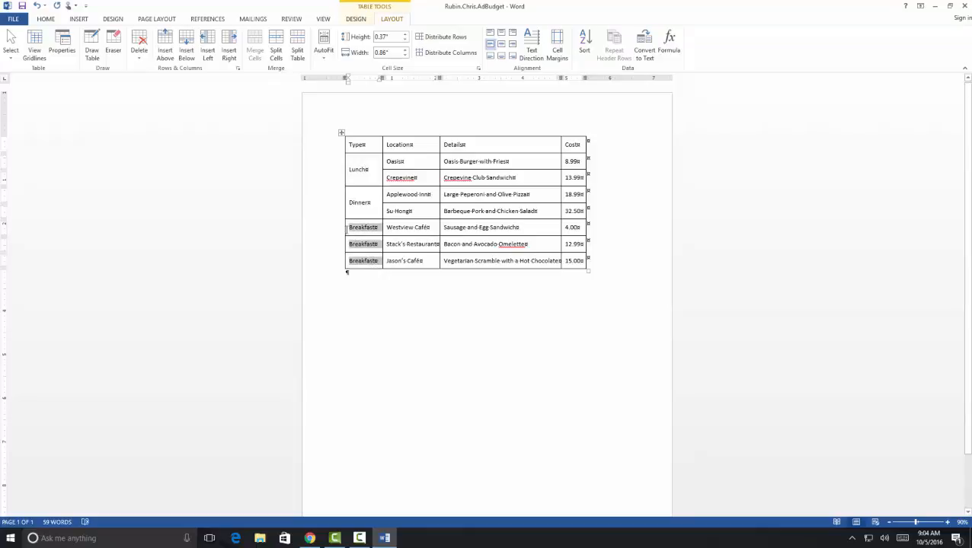
right_click(364, 228)
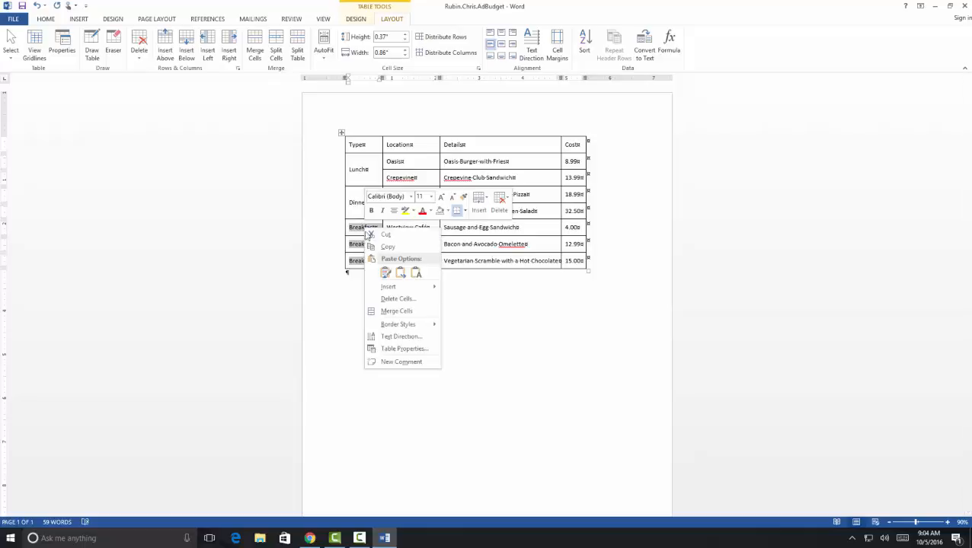
left_click(393, 311)
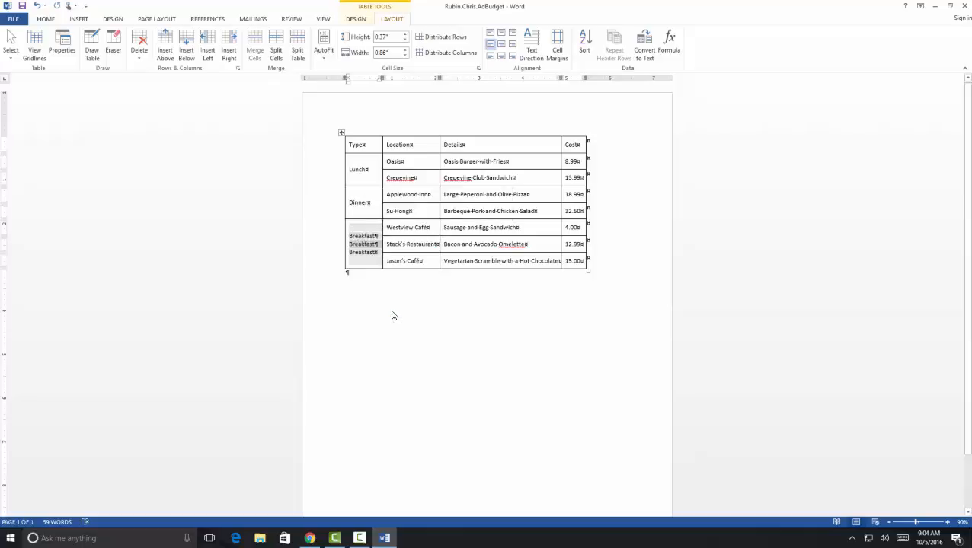
left_click(373, 254)
left_click_drag(373, 254, 348, 240)
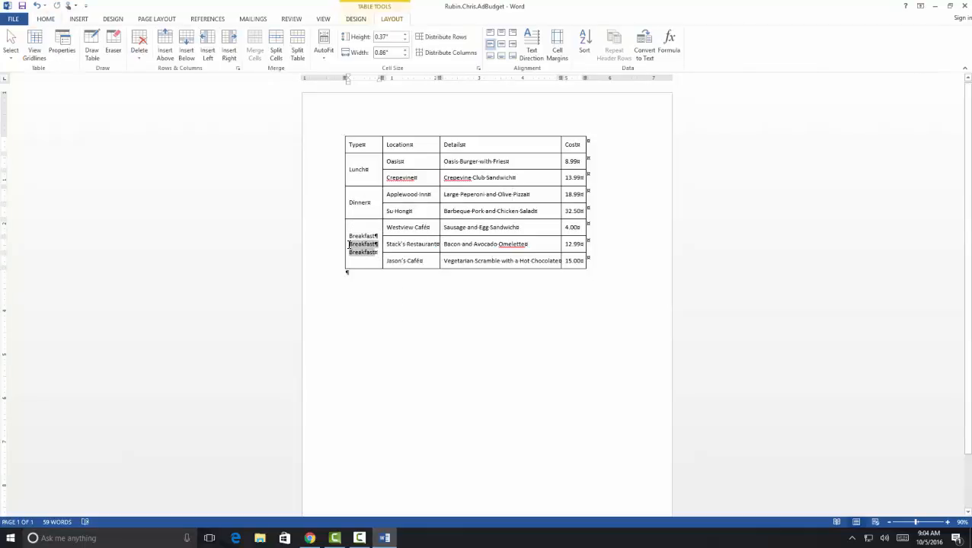
key("Delete")
key("BackSpace")
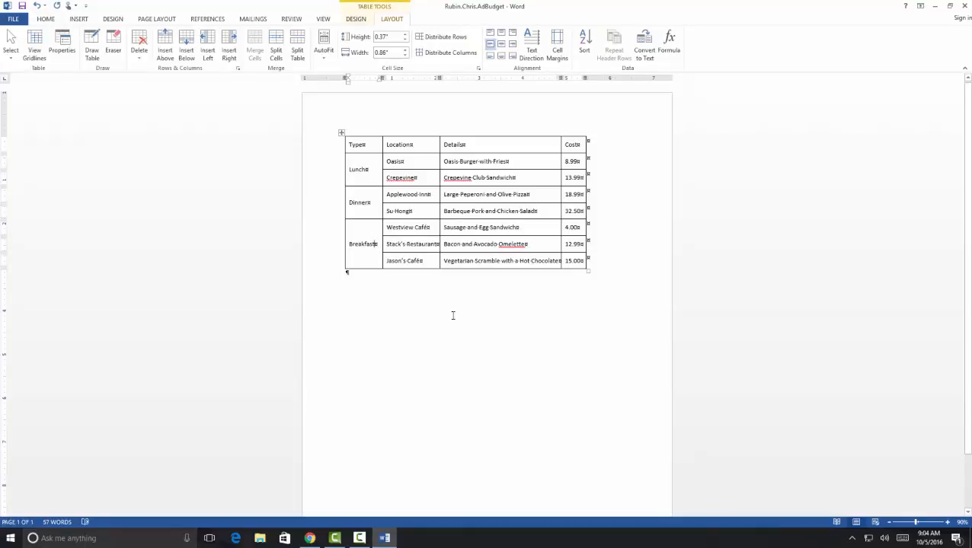
- Insert a row below the Jason's Café row and merge its Type, Location and Details cells
left_click(438, 288)
left_click(404, 260)
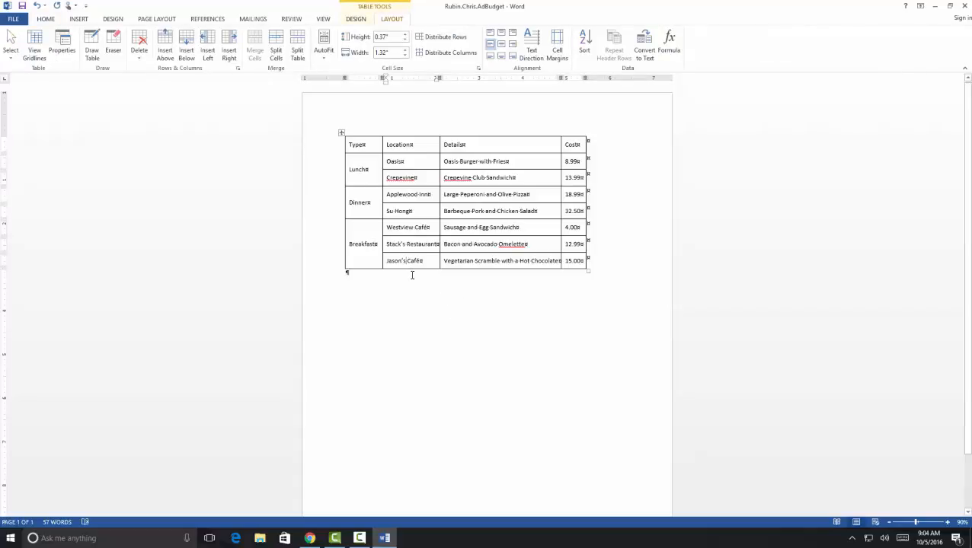
left_click(192, 52)
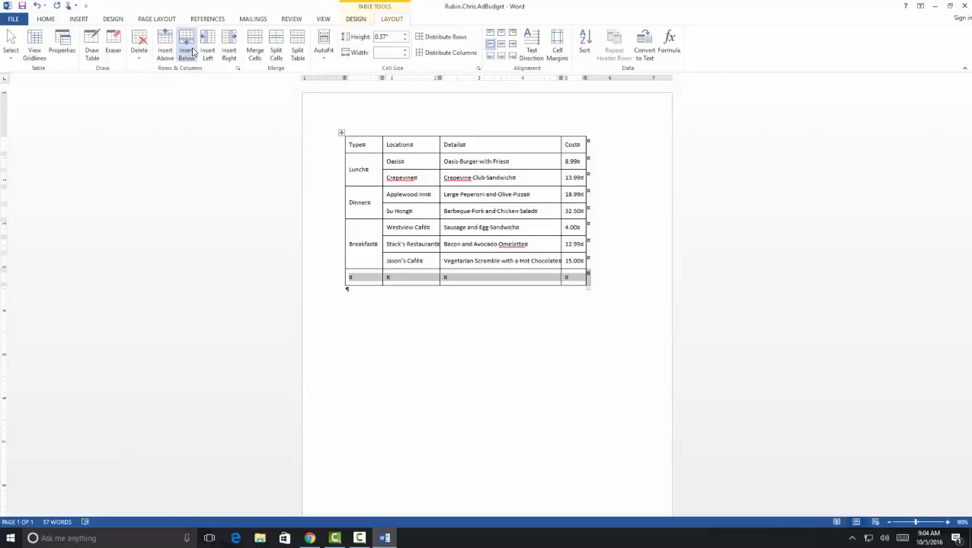
left_click(369, 279)
left_click_drag(397, 277, 463, 275)
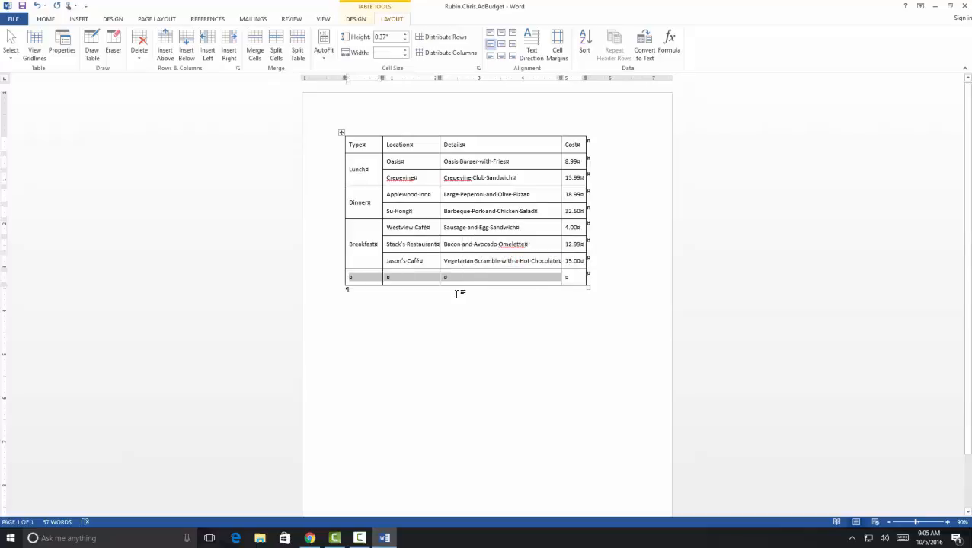
right_click(418, 284)
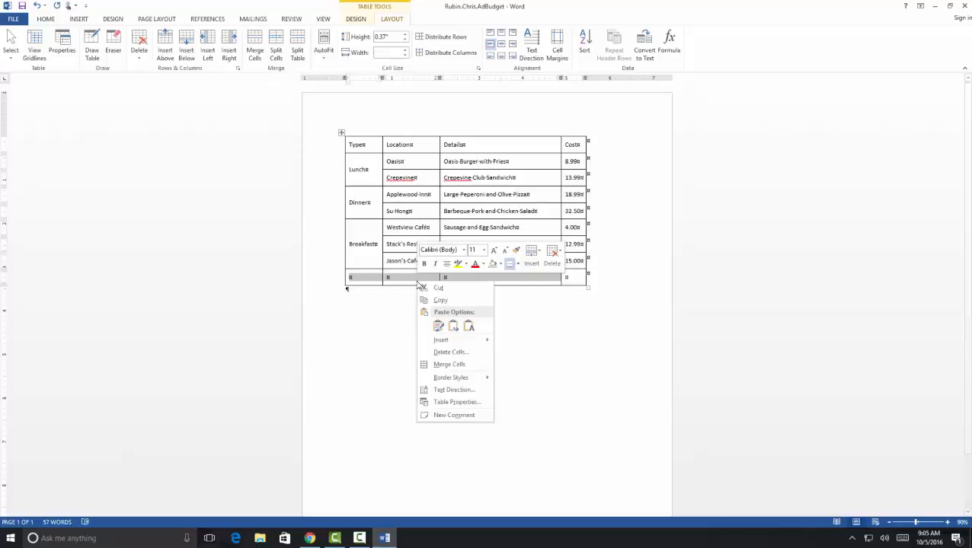
left_click(449, 366)
left_click(470, 330)
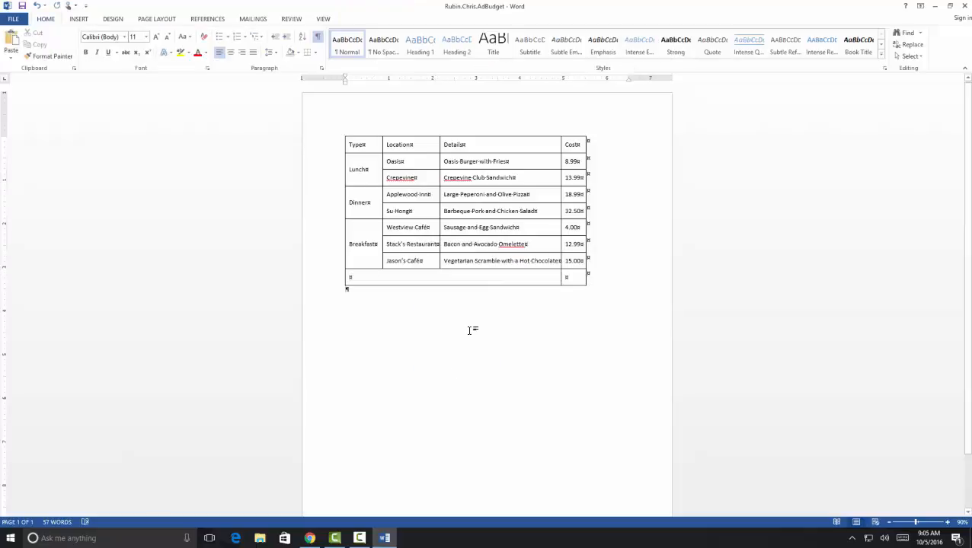
- Split the merged wide cell in the last row into 1 column and 3 rows
left_click(452, 279)
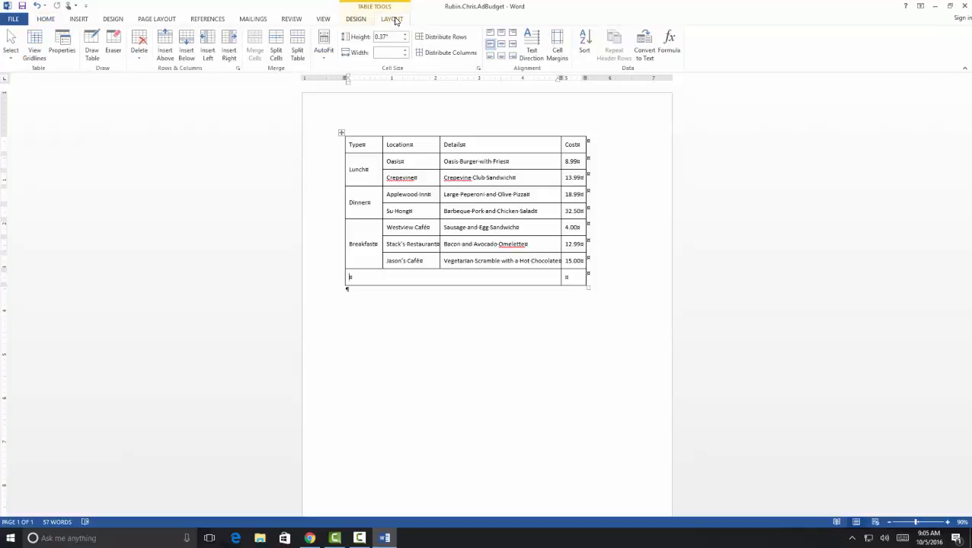
left_click(277, 47)
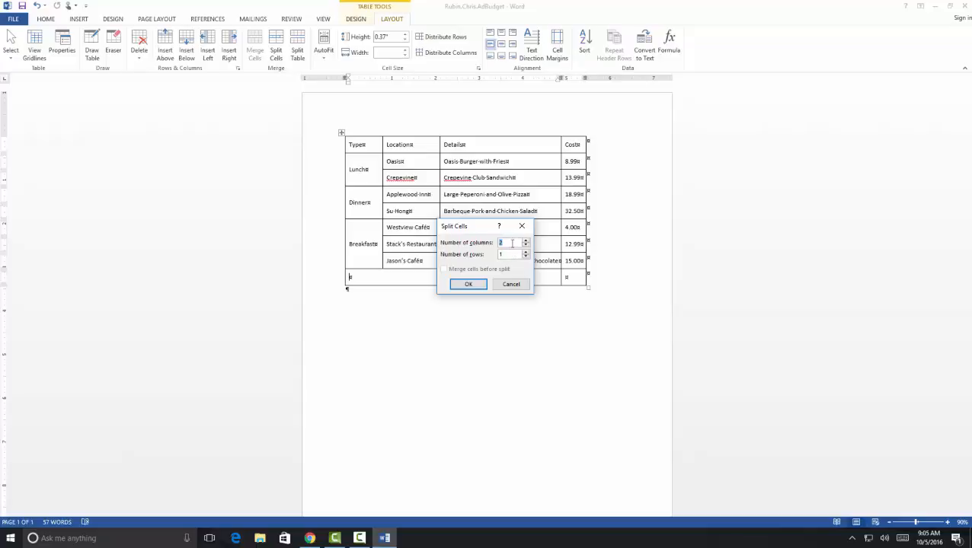
type("1")
key("Tab")
type("3")
left_click(472, 284)
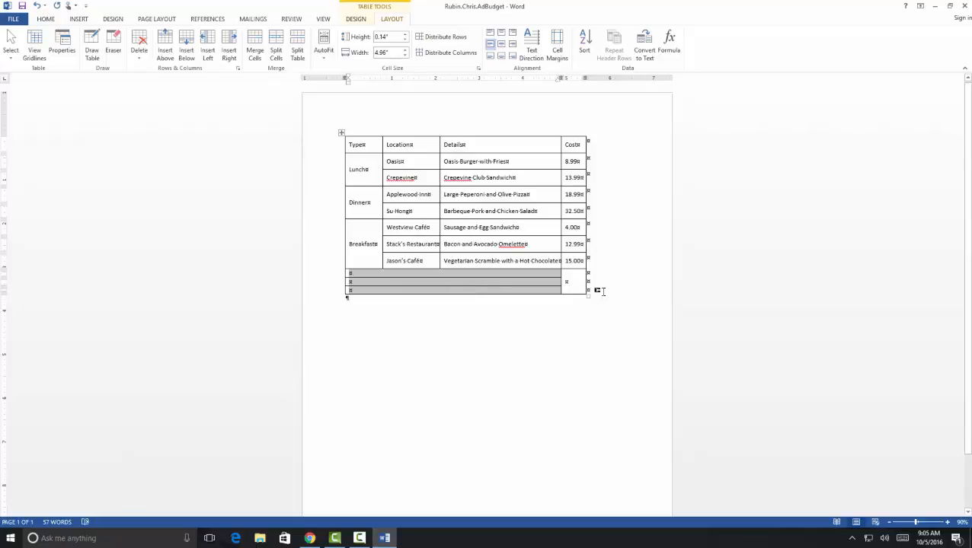
- Split the empty Cost cell beside the three new rows into 1 column and 3 rows
left_click(580, 282)
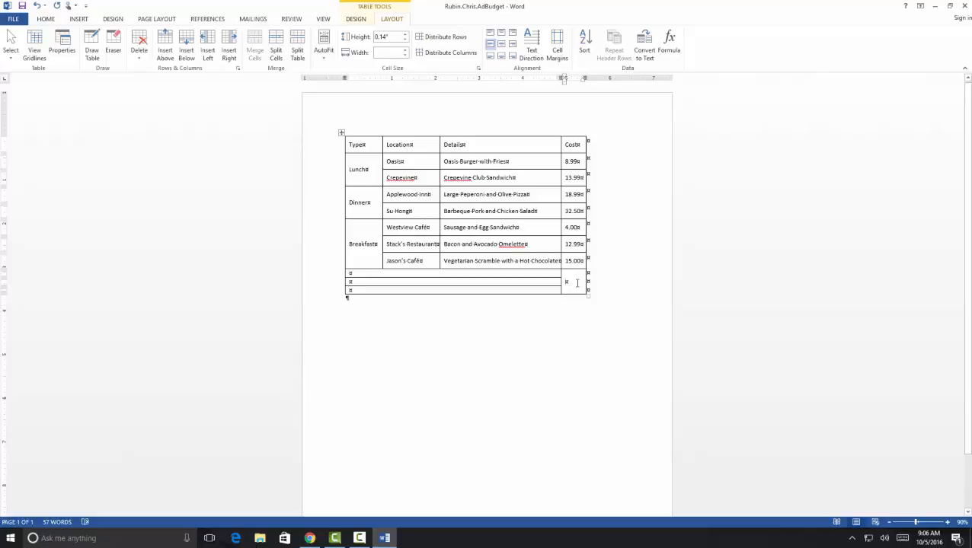
left_click(276, 43)
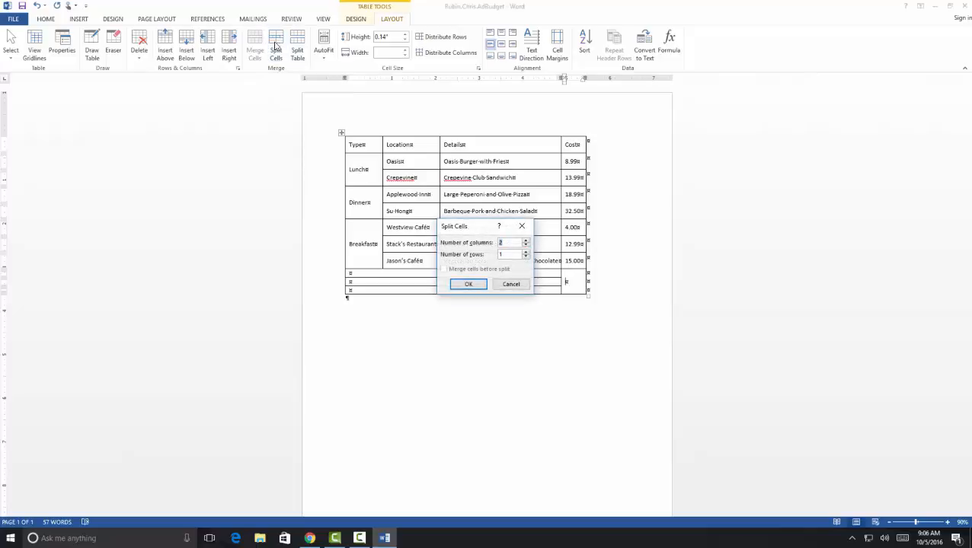
type("1")
key("Tab")
type("3")
left_click(468, 284)
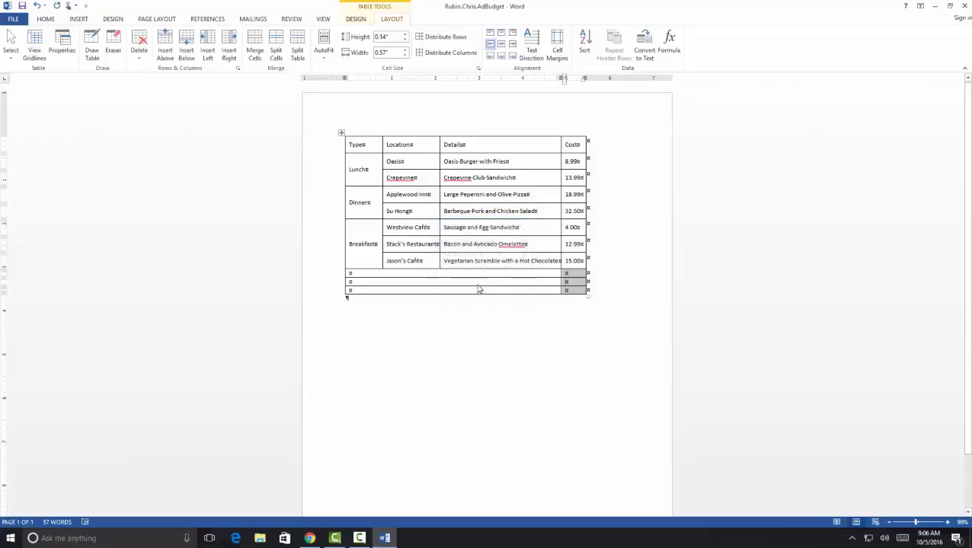
- Label the first new row Total Cost and insert the formula =SUM(ABOVE) in its Cost cell
left_click(413, 276)
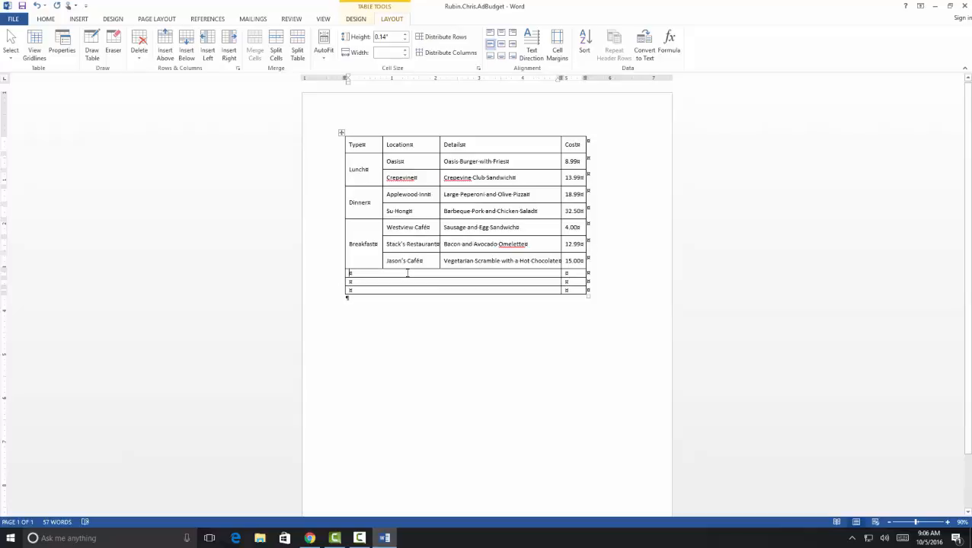
type("Total Cost")
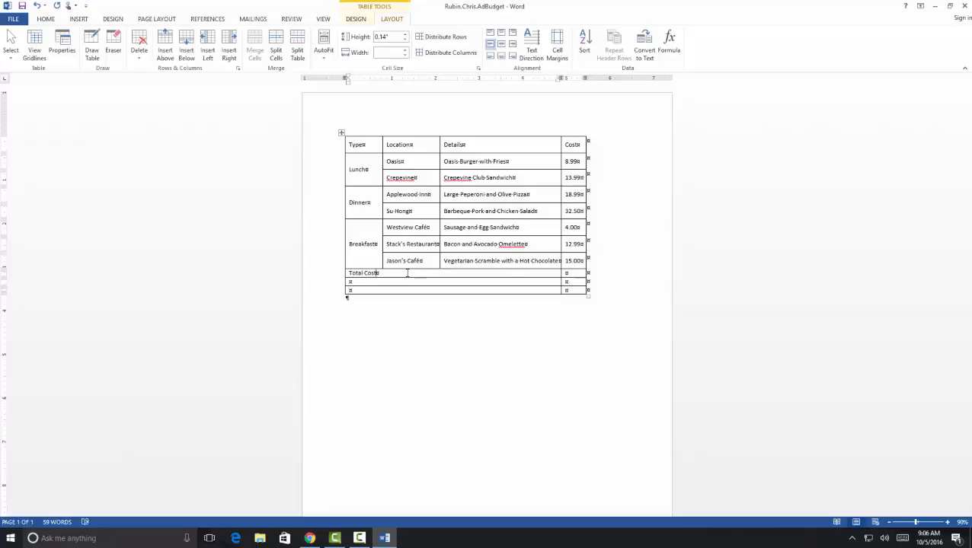
key("Tab")
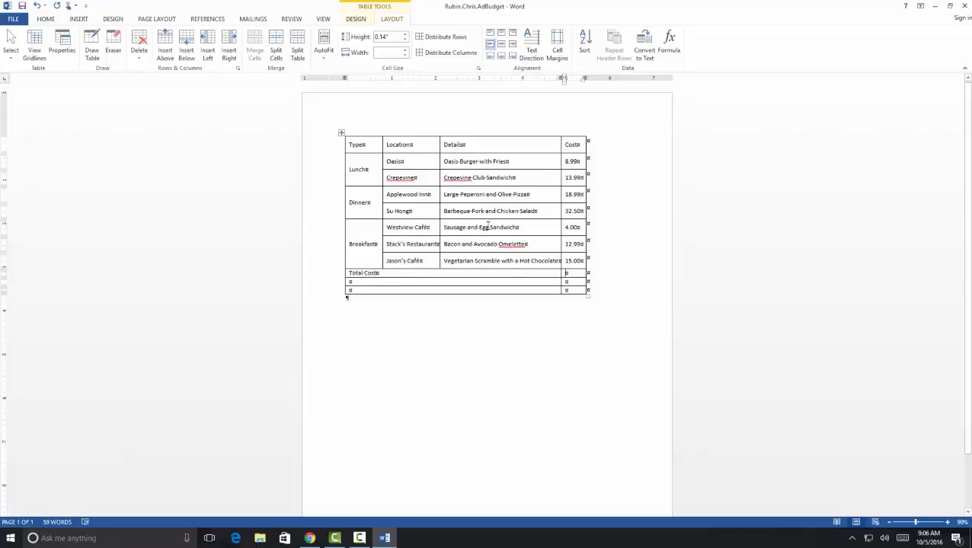
left_click(669, 44)
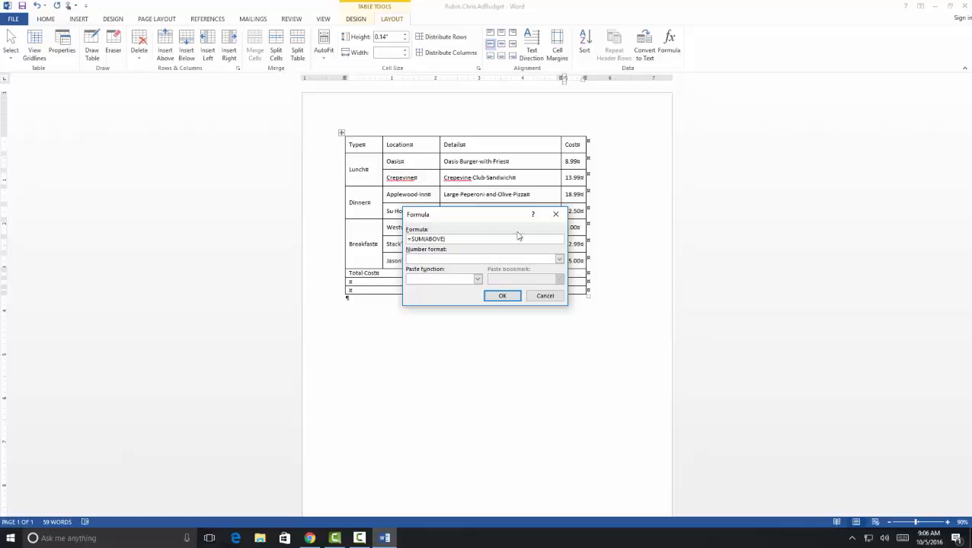
left_click(509, 296)
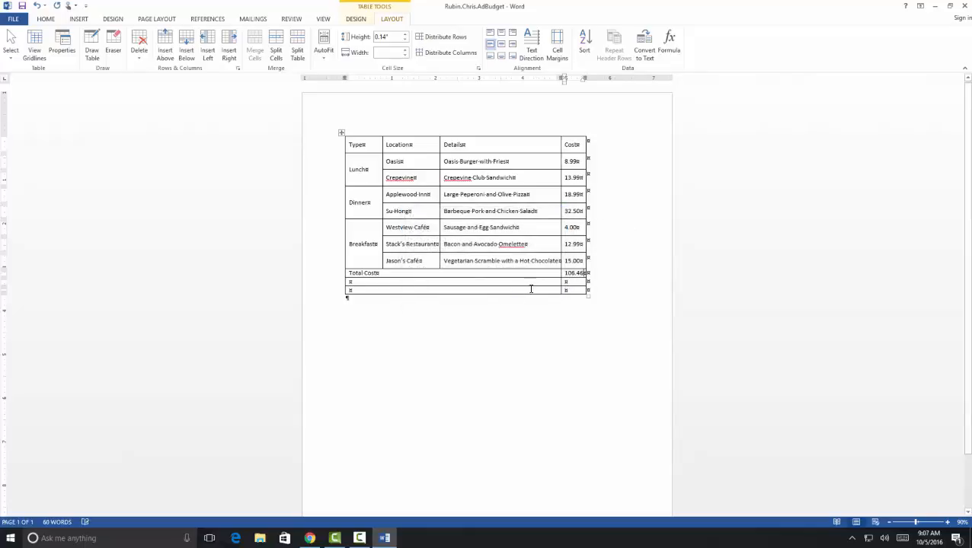
- Change the cost of the Jason's Café breakfast to 17.00
double_click(571, 262)
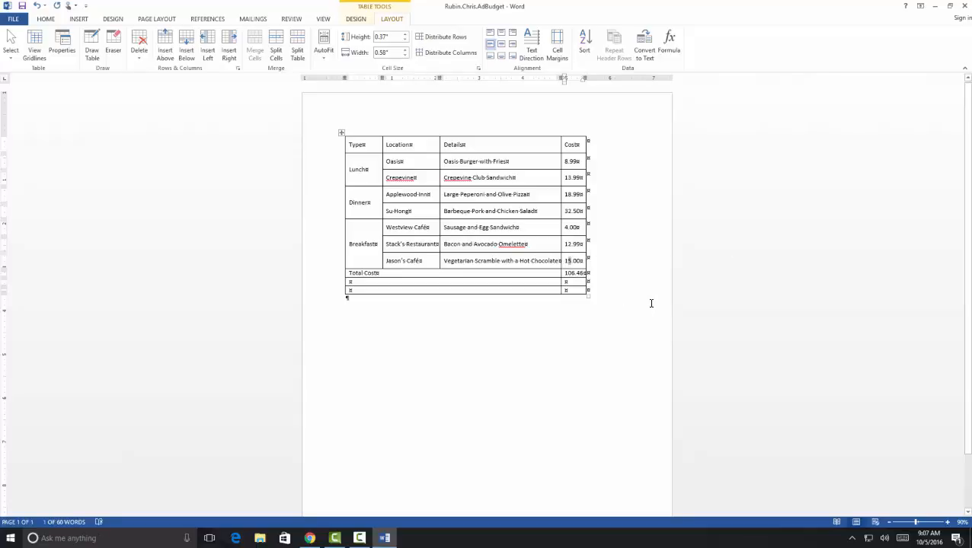
type("7")
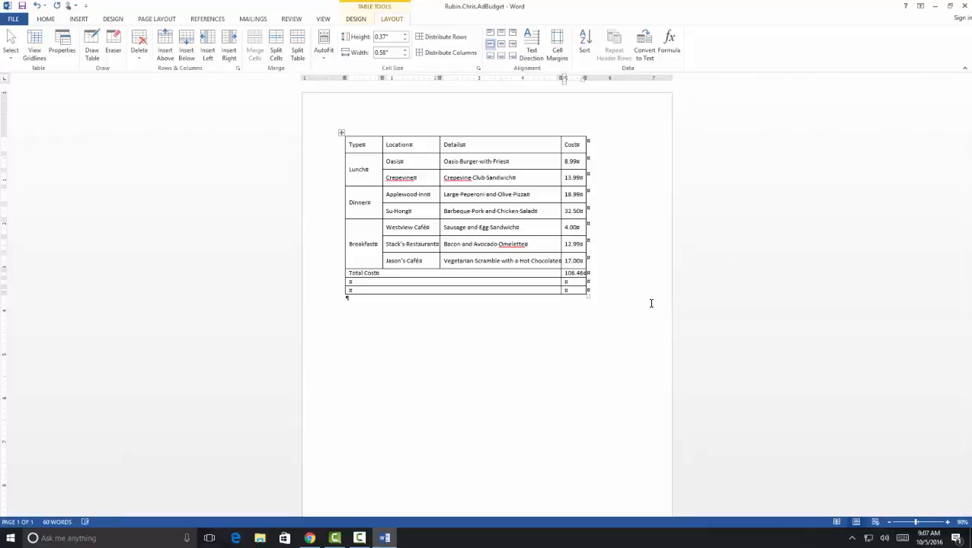
left_click(652, 304)
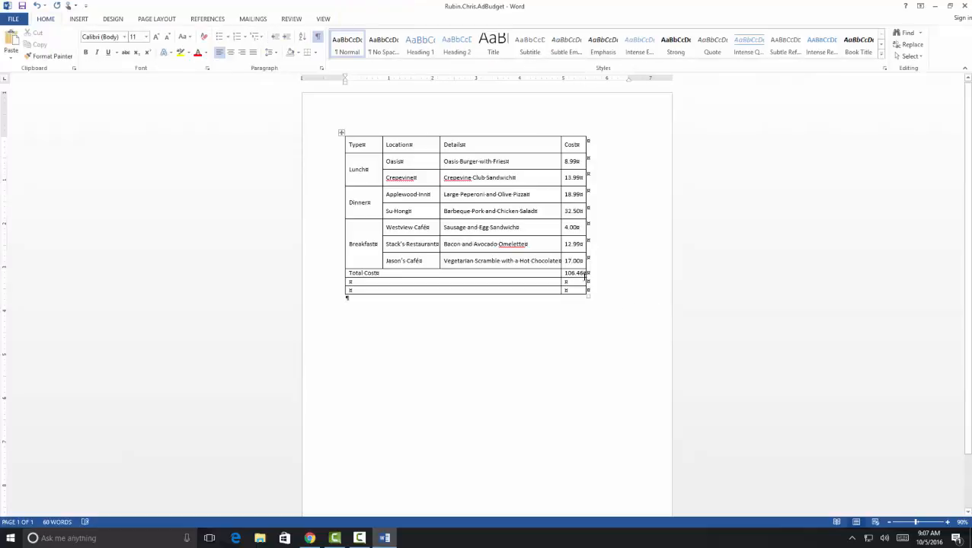
- Update the formula field in the Total Cost row
left_click(583, 277)
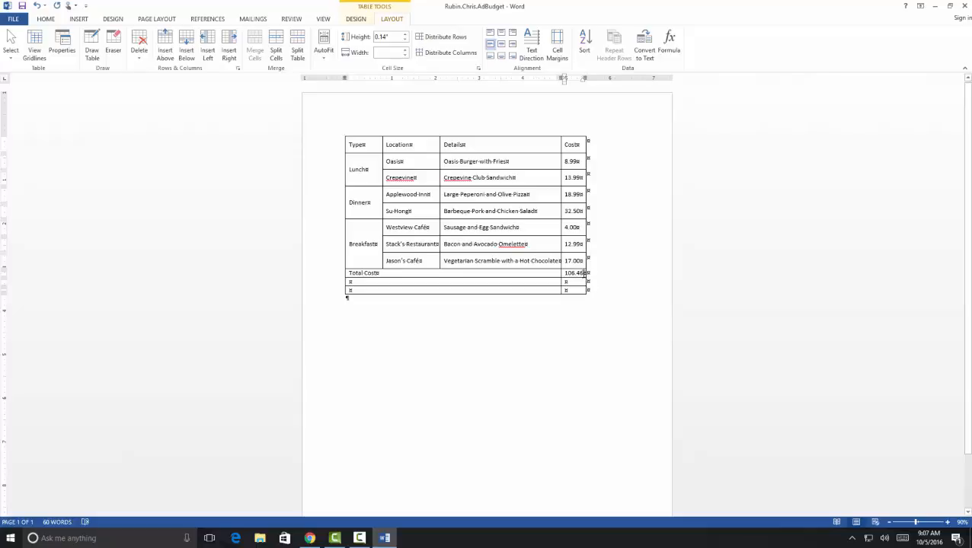
left_click_drag(583, 273, 561, 272)
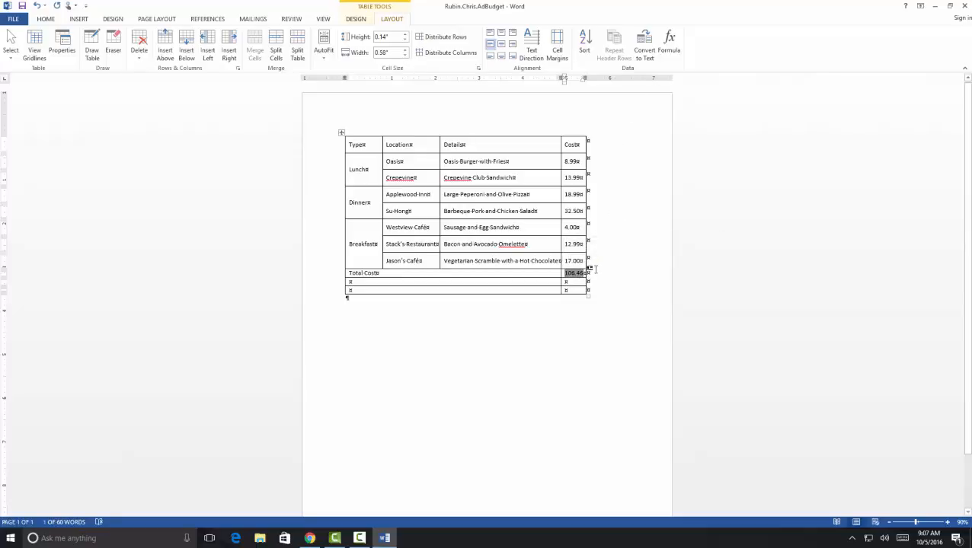
right_click(575, 274)
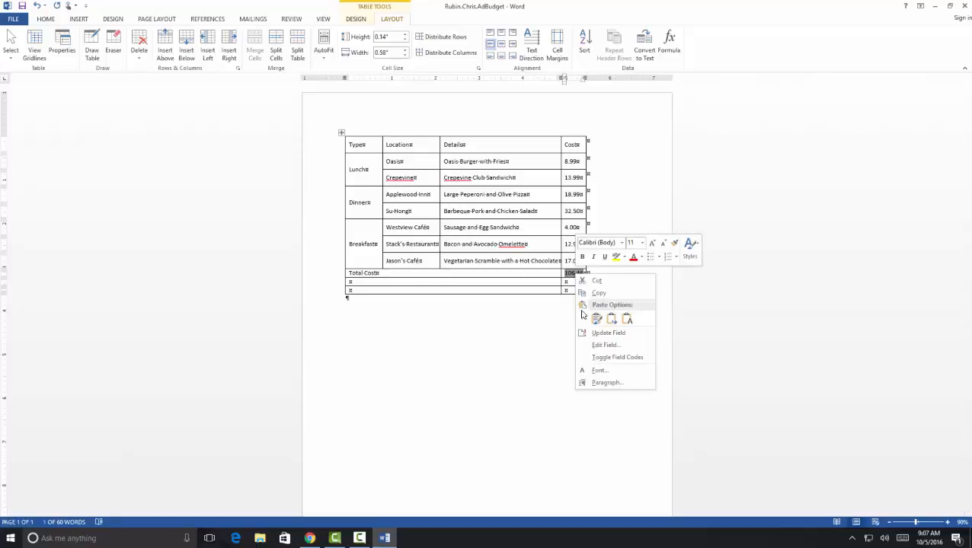
left_click(602, 336)
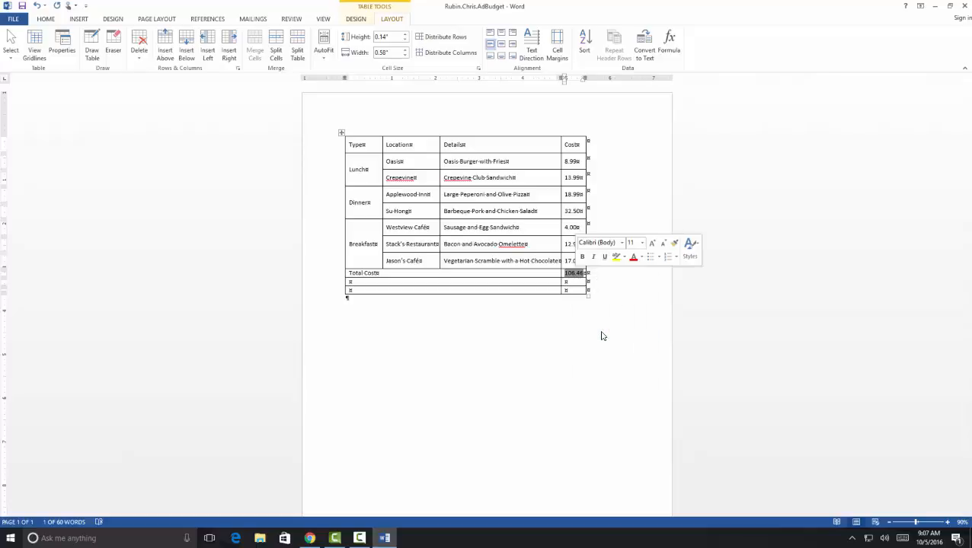
left_click(580, 275)
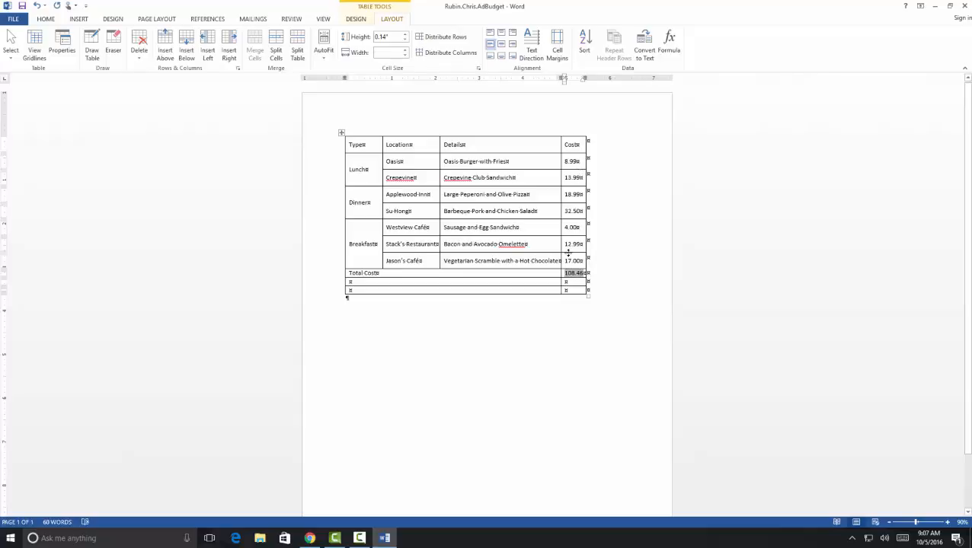
- Label the two empty rows below Total Cost as Budgeted and Difference, and enter 40 as the budgeted amount
left_click(410, 283)
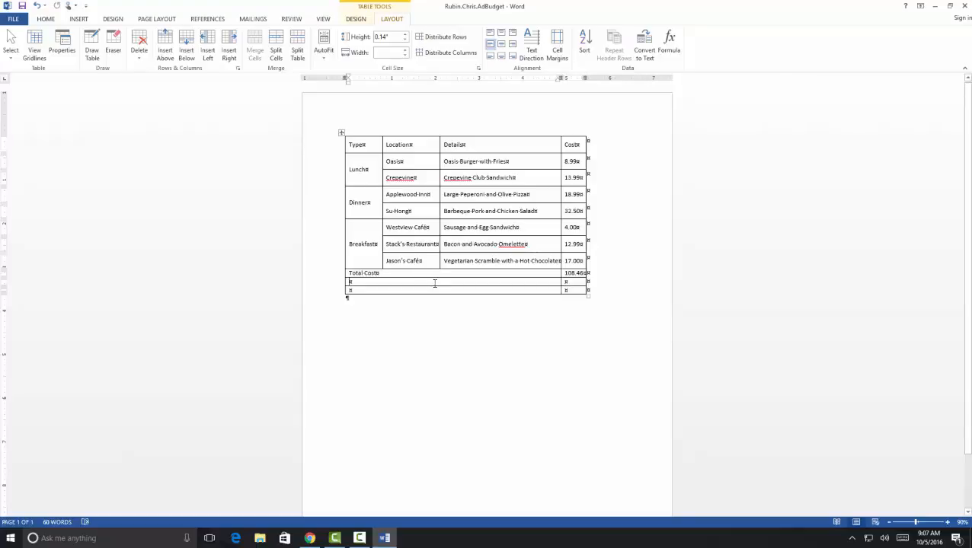
type("Budgeted")
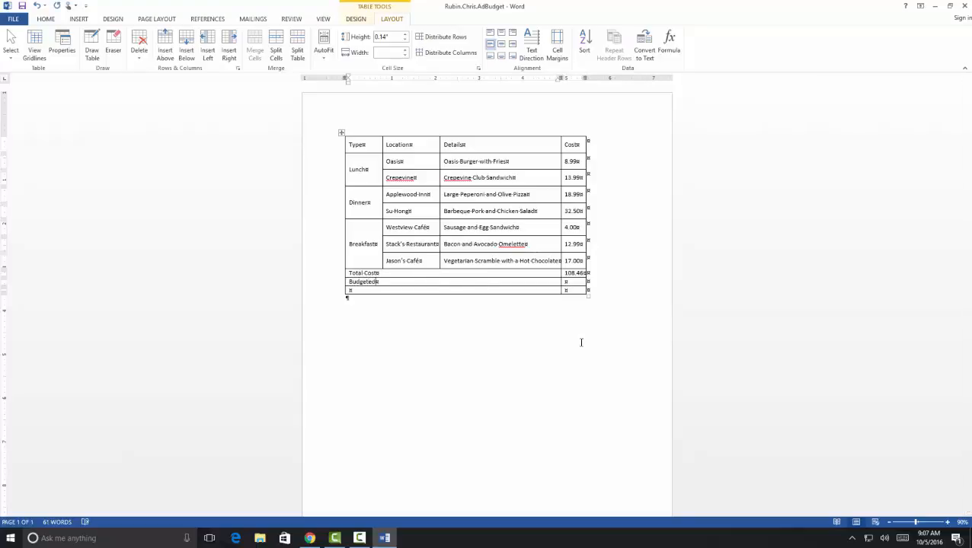
key("Tab")
type("40")
key("Tab")
type("Difference")
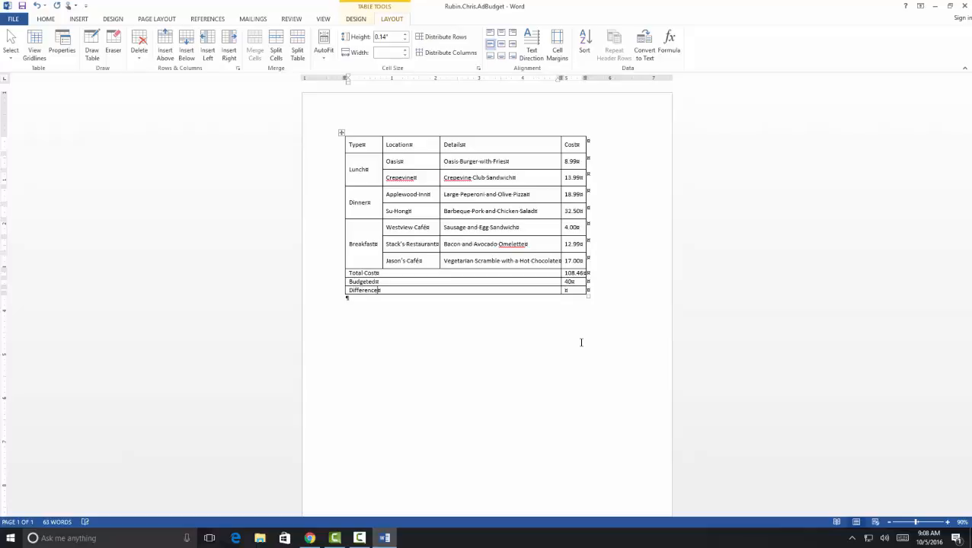
- Insert the formula =B9-B10 in the Cost cell of the Difference row
key("Tab")
left_click(673, 47)
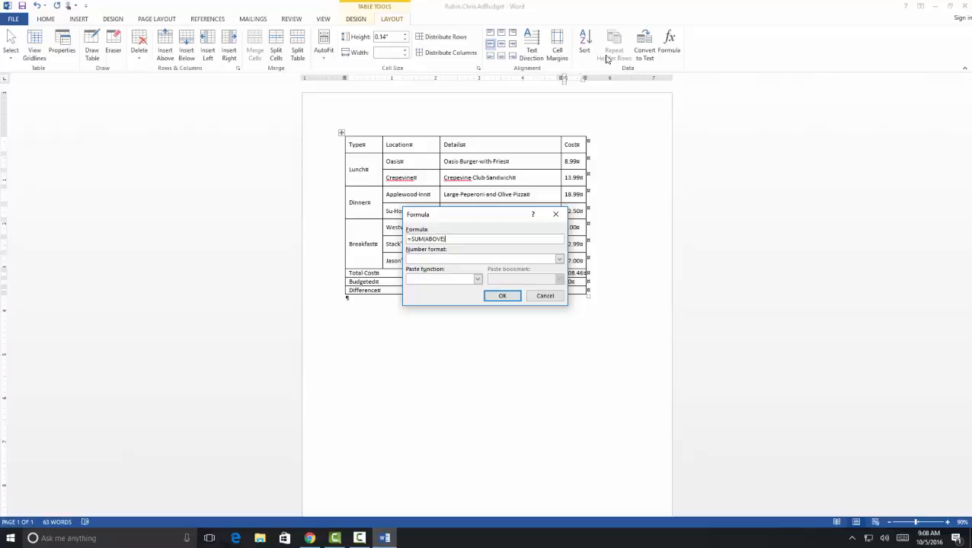
left_click_drag(411, 239, 460, 238)
left_click(577, 278)
type("B9-B10")
left_click(509, 298)
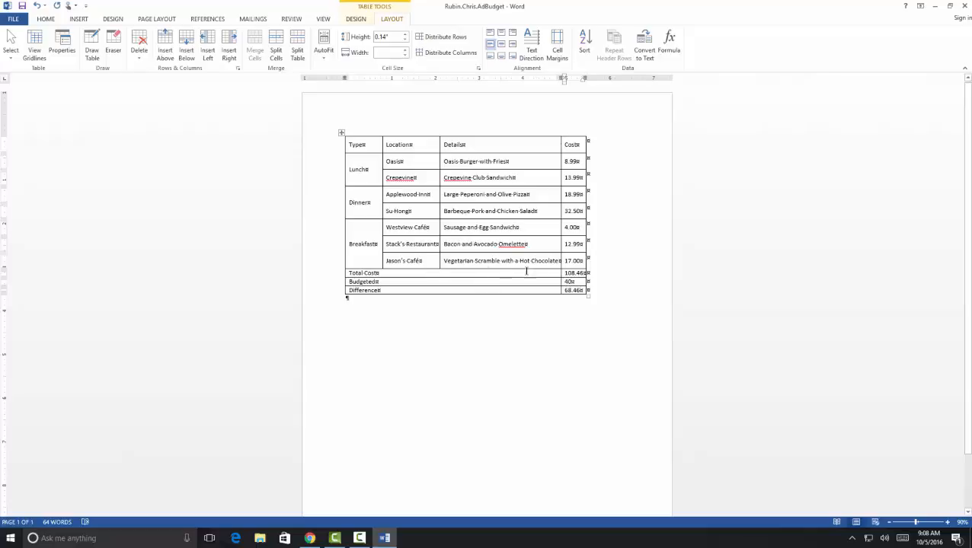
left_click_drag(560, 272, 533, 274)
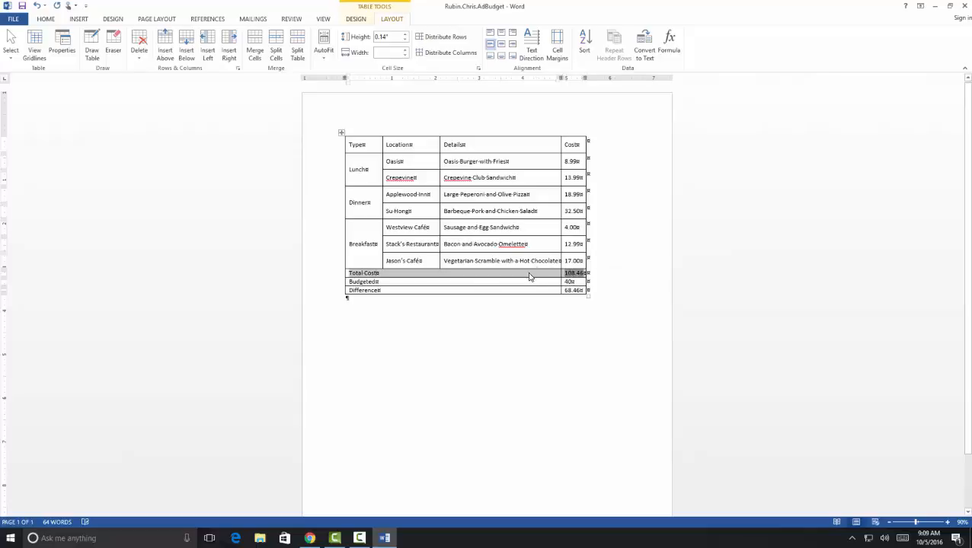
left_click(562, 279)
left_click(572, 272)
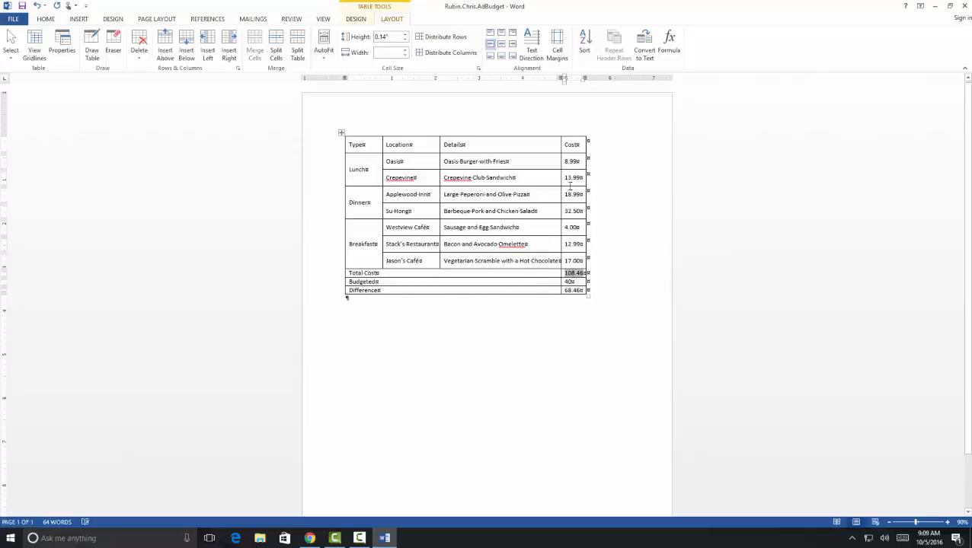
left_click(570, 281)
left_click(577, 300)
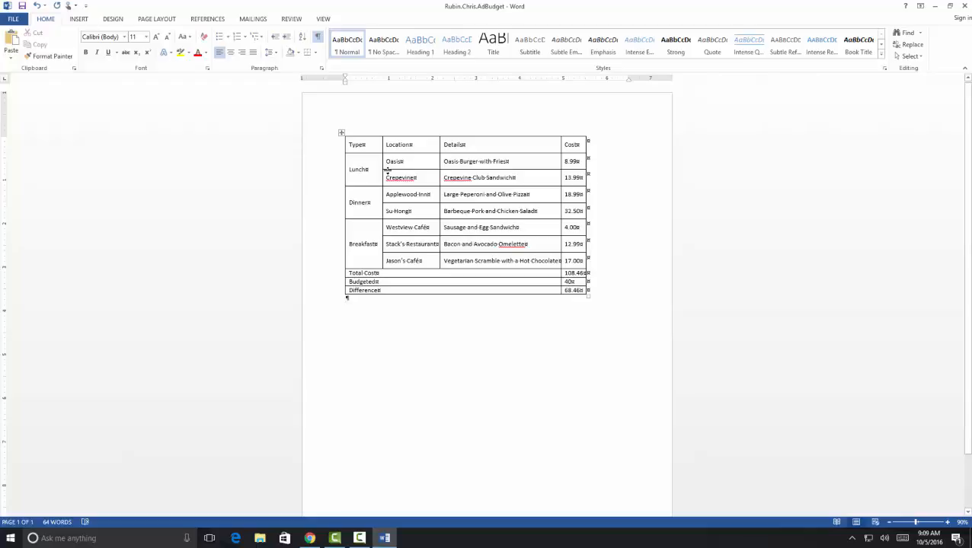
- Apply the green List Table 1 Light - Accent 6 style to the whole table
left_click(342, 134)
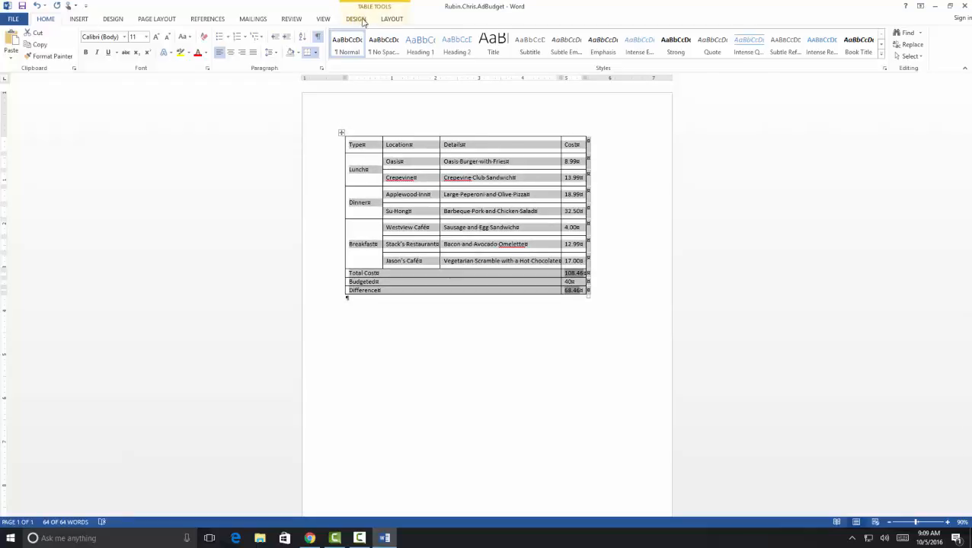
left_click(356, 23)
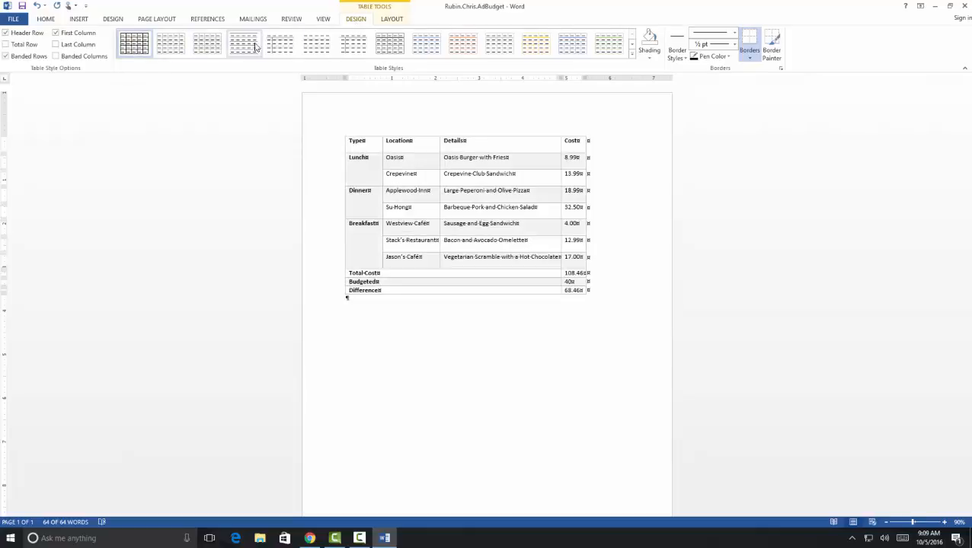
left_click(631, 58)
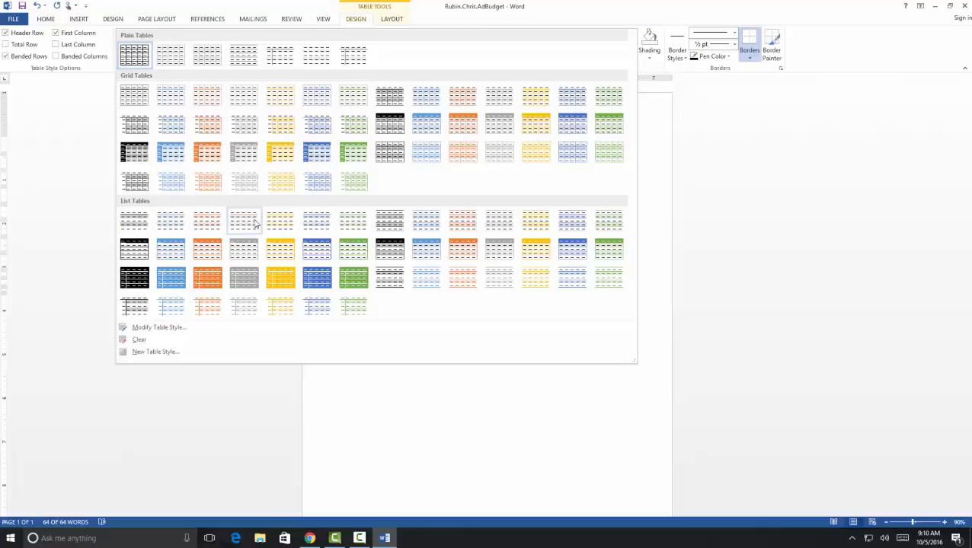
left_click(350, 220)
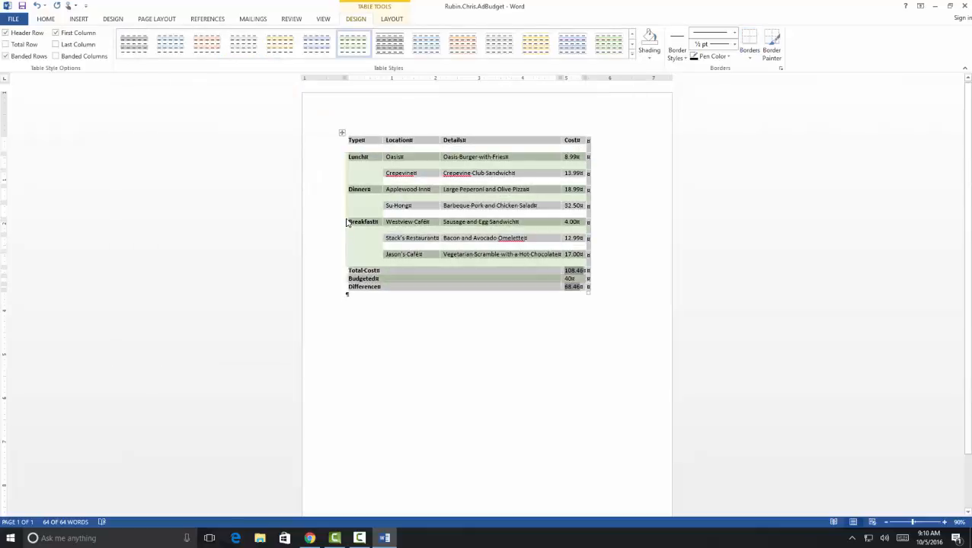
left_click(617, 349)
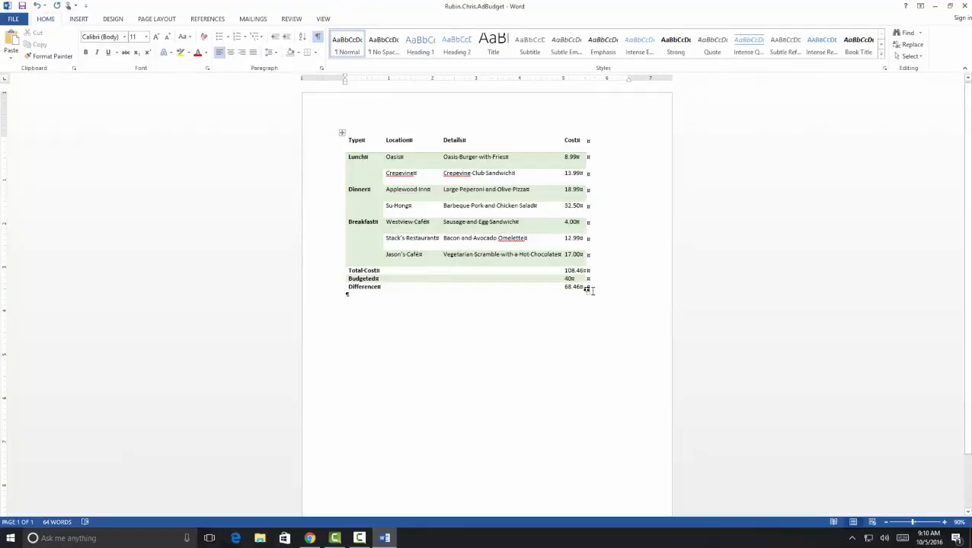
- Modify the table's List Table 1 Light - Accent 6 style so that it is based on Table Professional
left_click(485, 225)
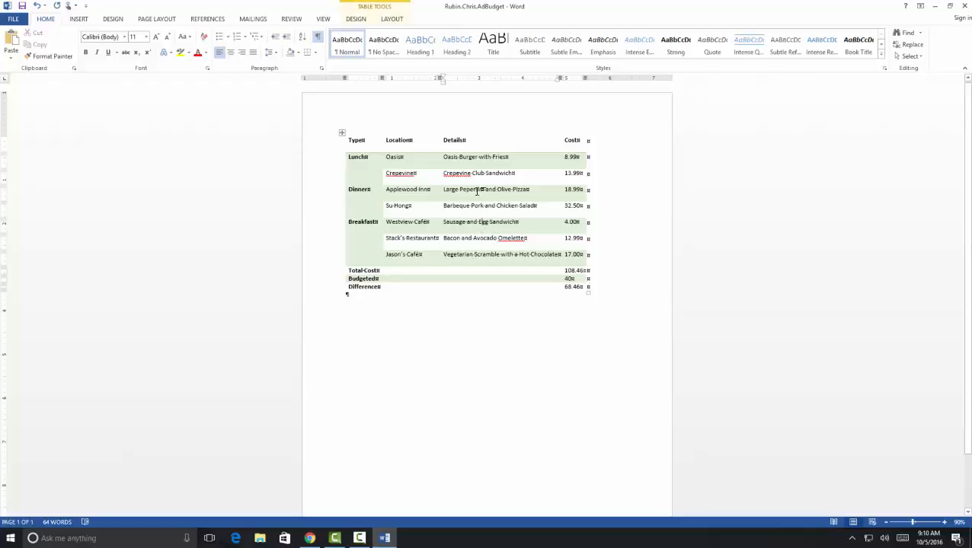
right_click(501, 222)
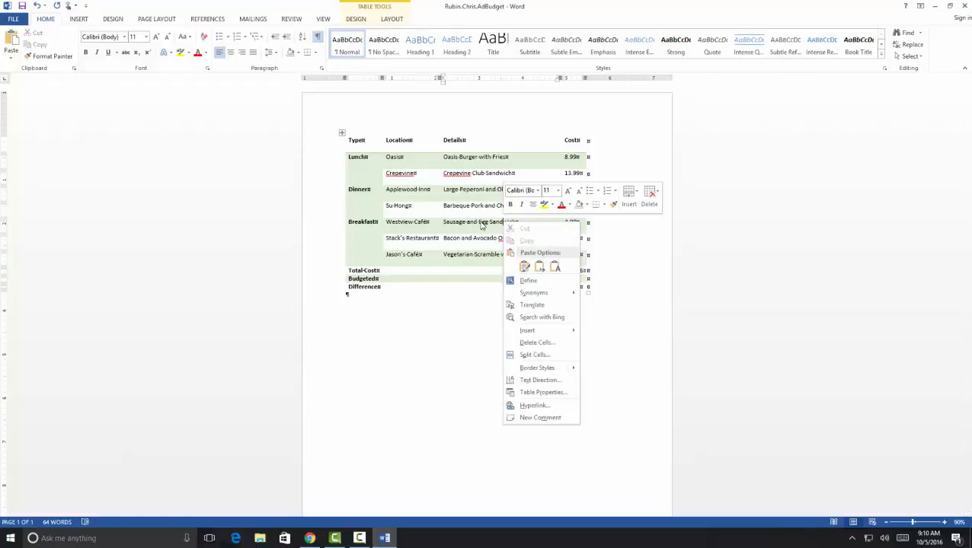
key("Escape")
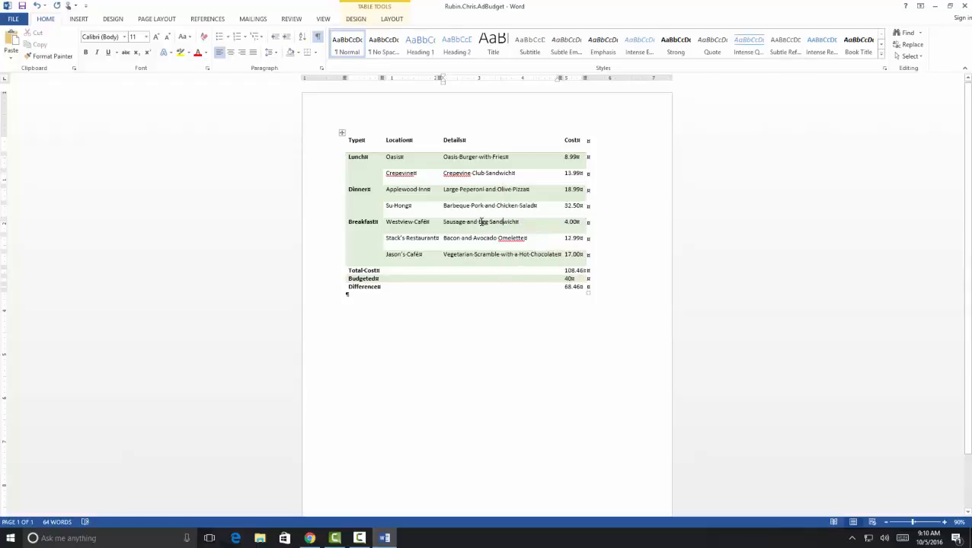
left_click(349, 21)
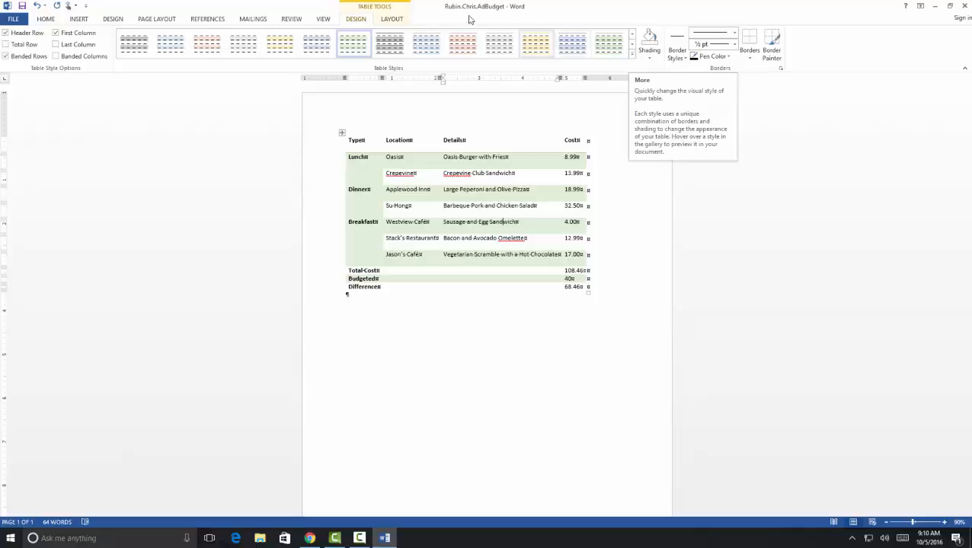
left_click(400, 20)
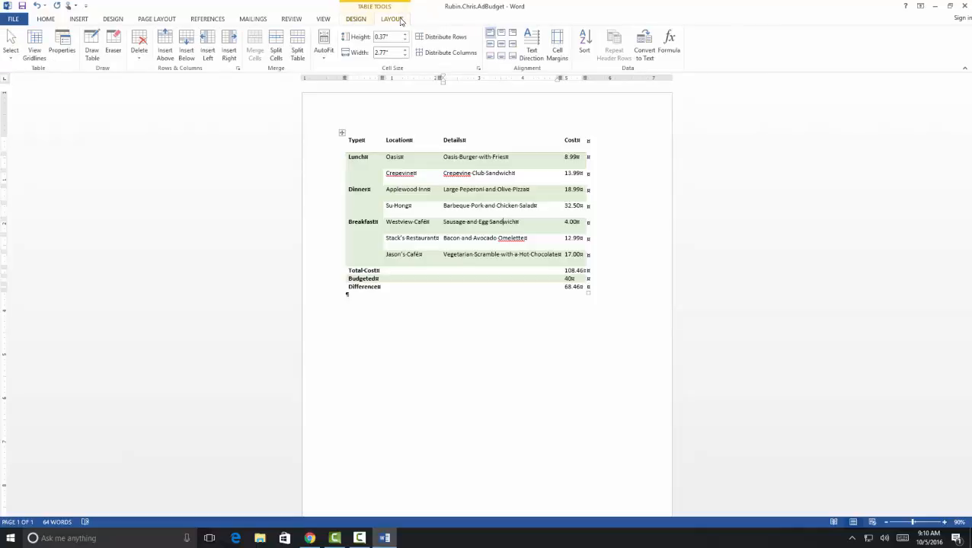
left_click(356, 20)
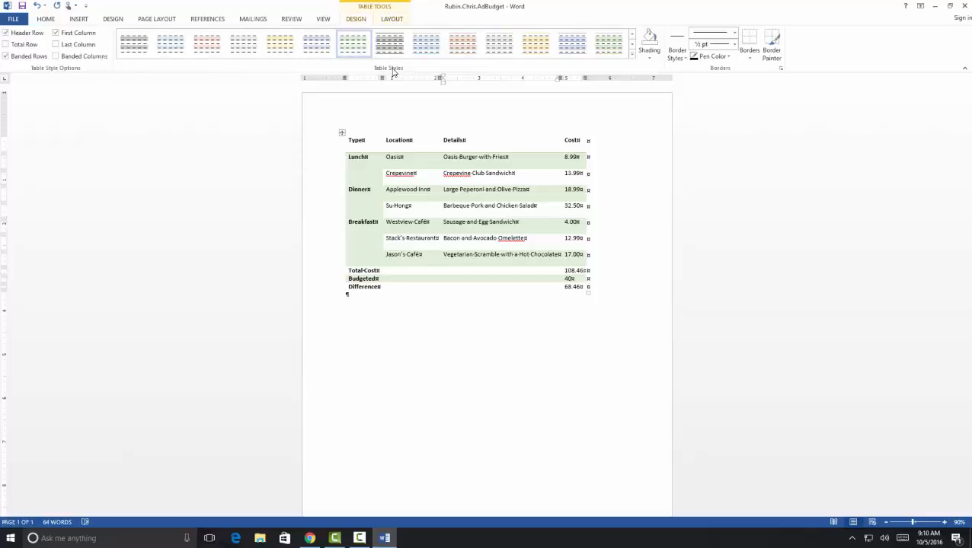
left_click(632, 56)
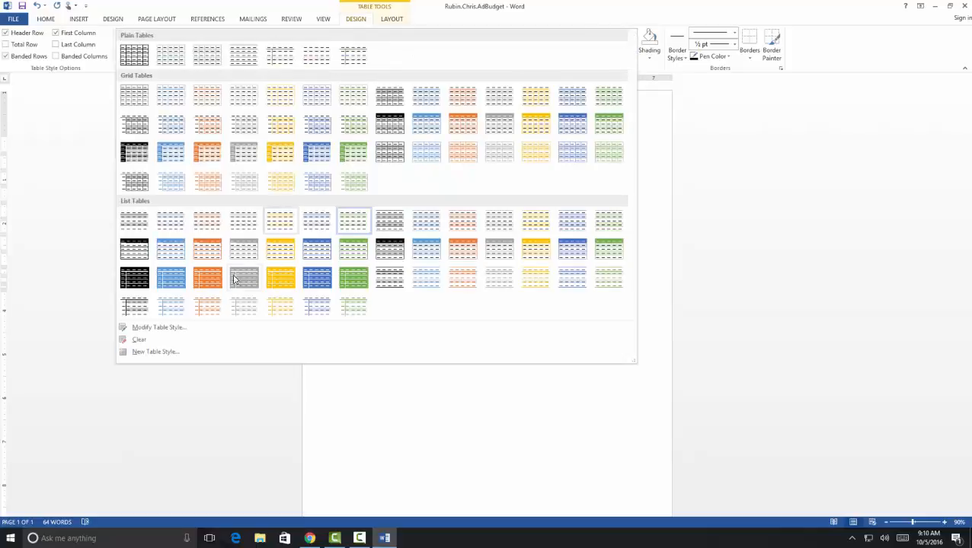
left_click(157, 327)
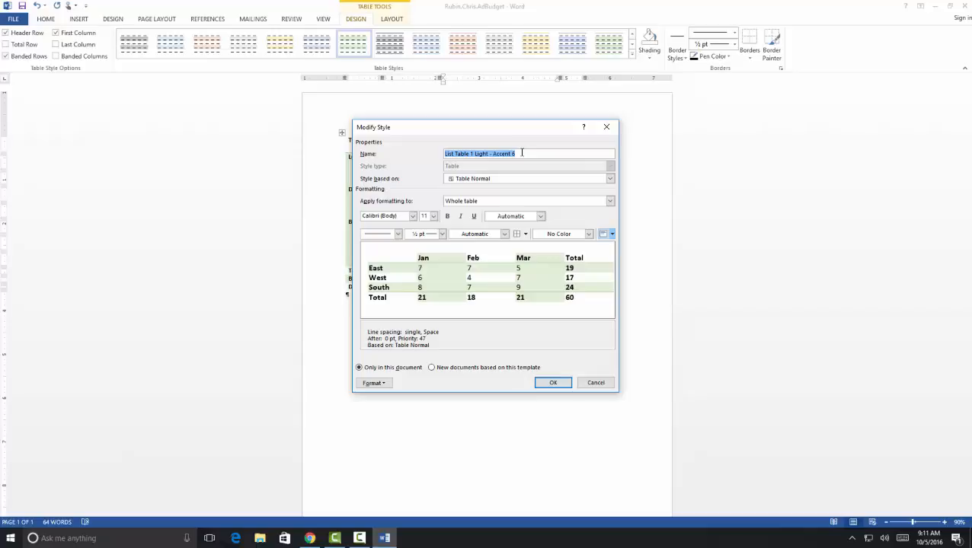
left_click(478, 179)
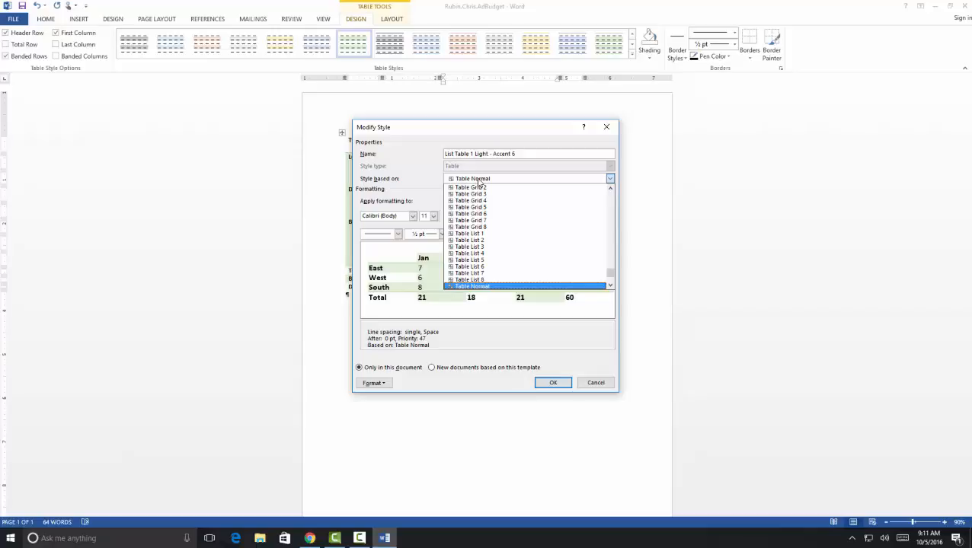
scroll(482, 229, "down", 1)
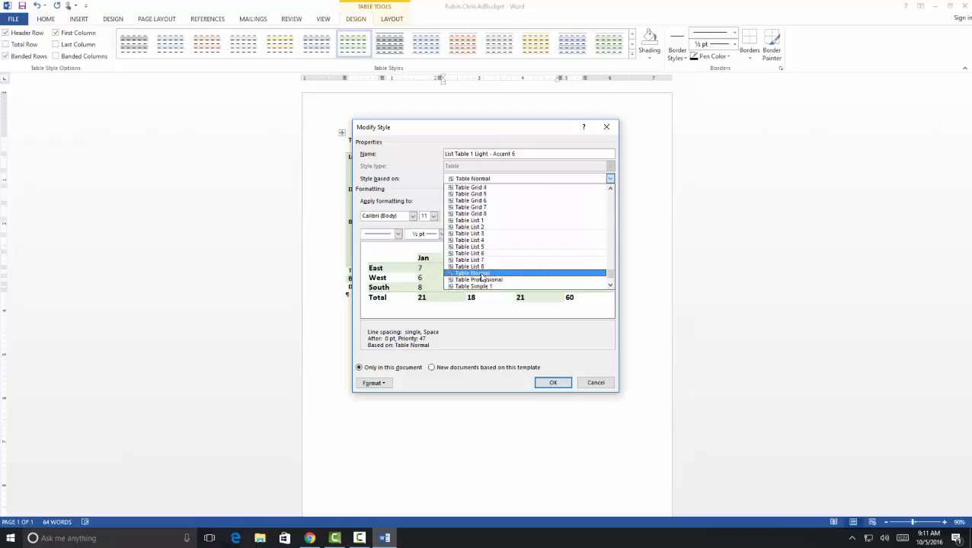
left_click(481, 279)
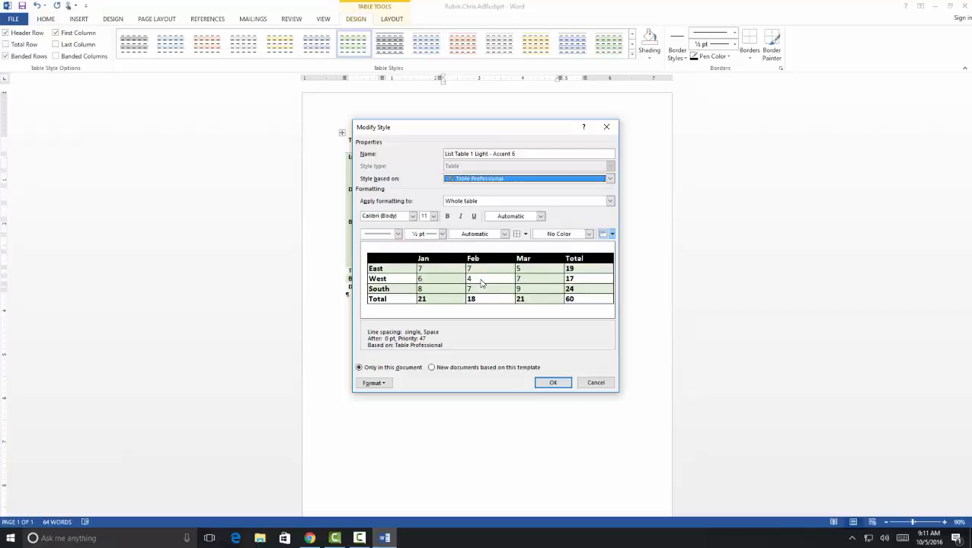
left_click(548, 385)
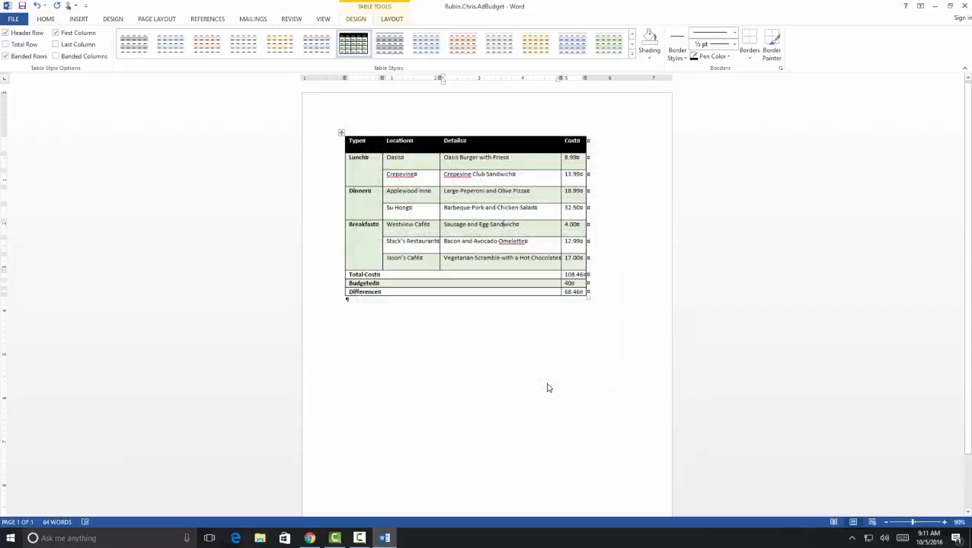
- Center the text of the Type column, including the summary row labels, and right-align the Cost column
left_click(362, 132)
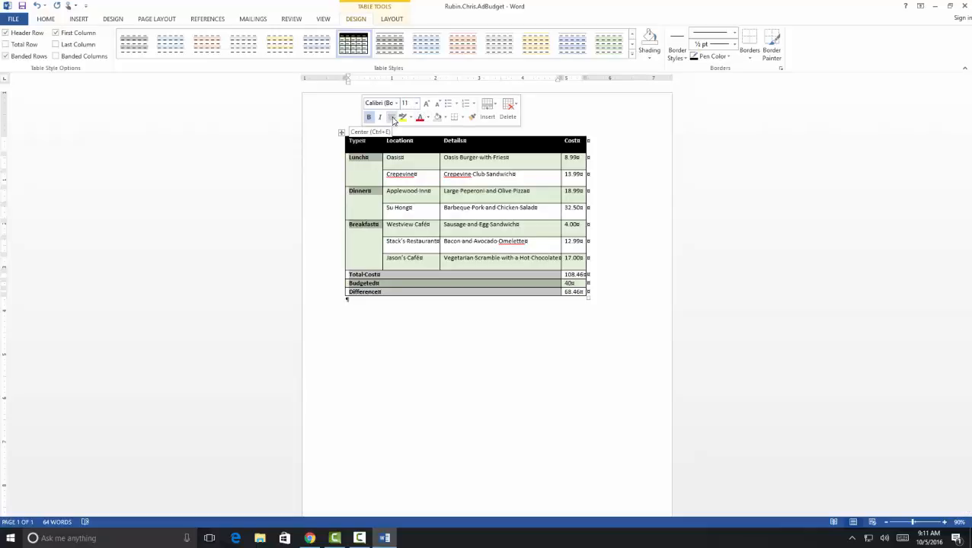
left_click(392, 118)
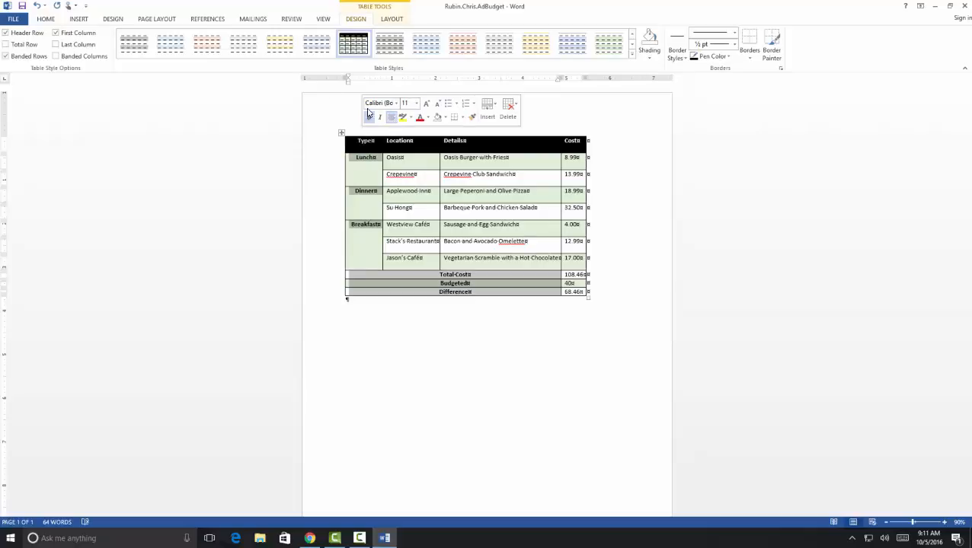
left_click(46, 19)
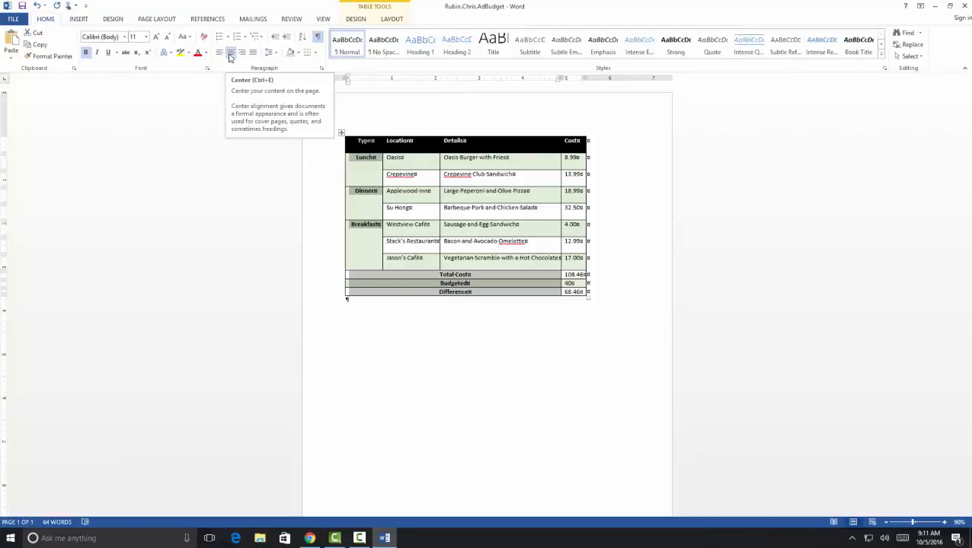
left_click(587, 131)
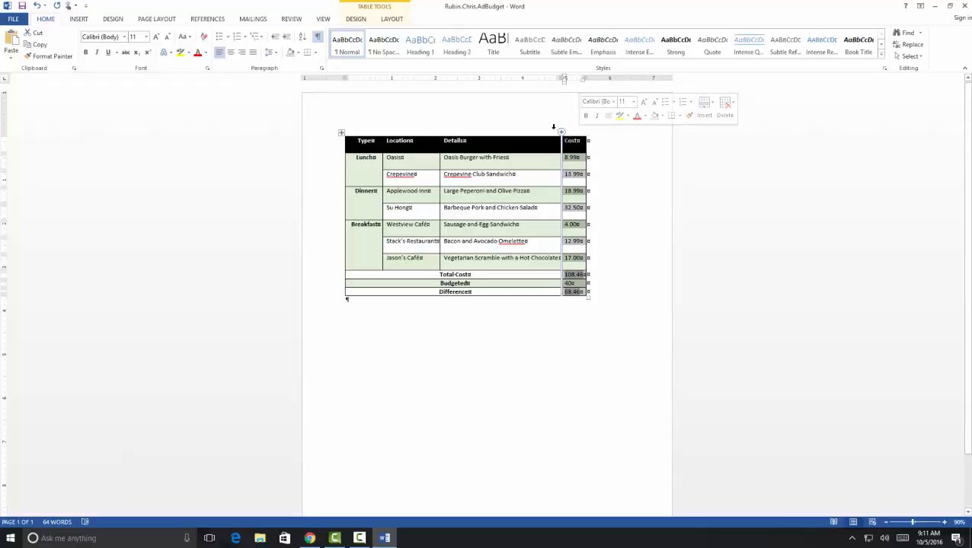
left_click(244, 56)
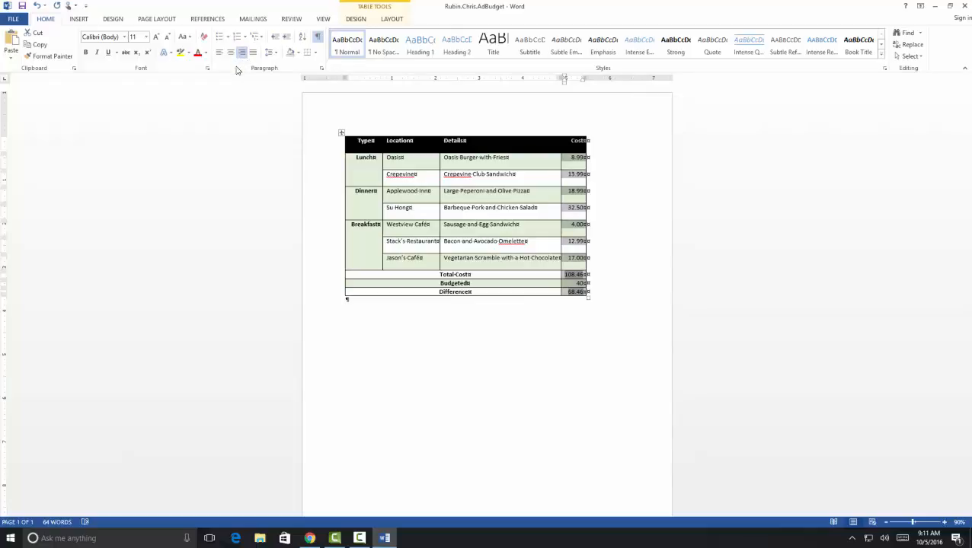
- Right-align the Total Cost, Budgeted and Difference labels in the merged cells of the last three rows
left_click_drag(435, 268, 478, 289)
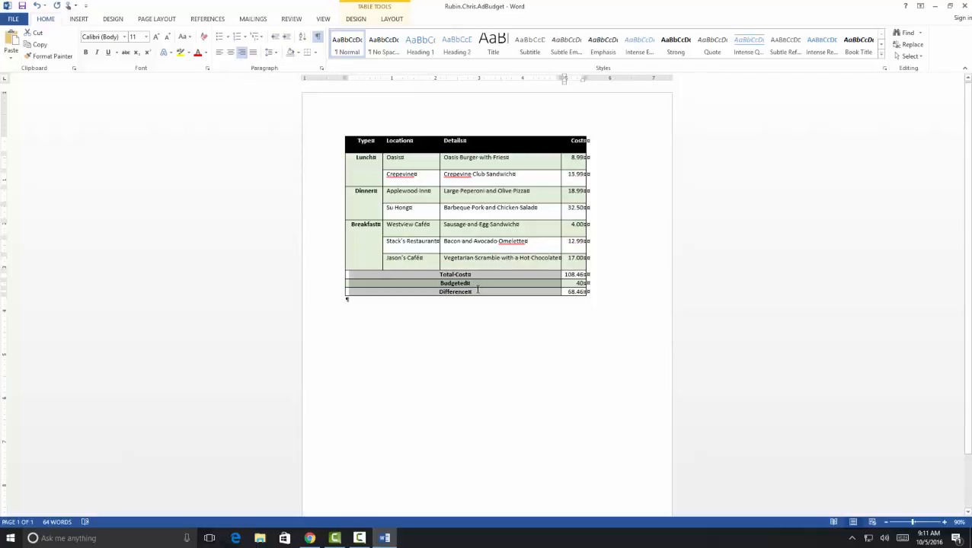
left_click(241, 53)
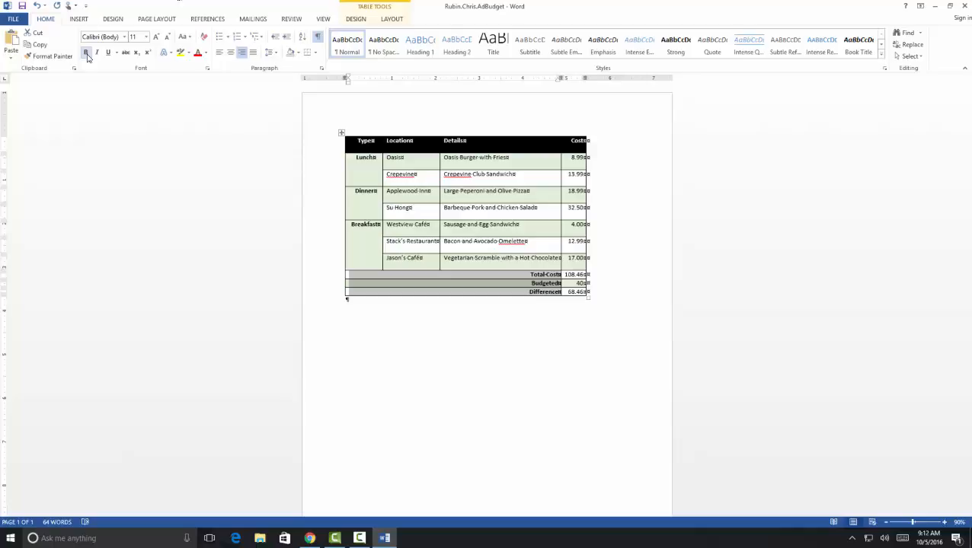
left_click(86, 53)
- Center the header row labels of the table and set their font size to 16
left_click_drag(351, 140, 546, 146)
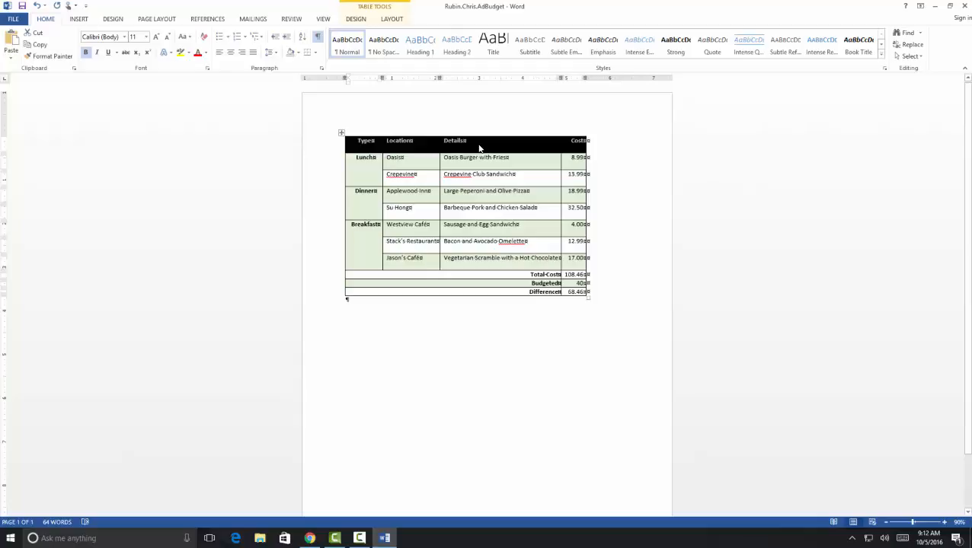
left_click(230, 55)
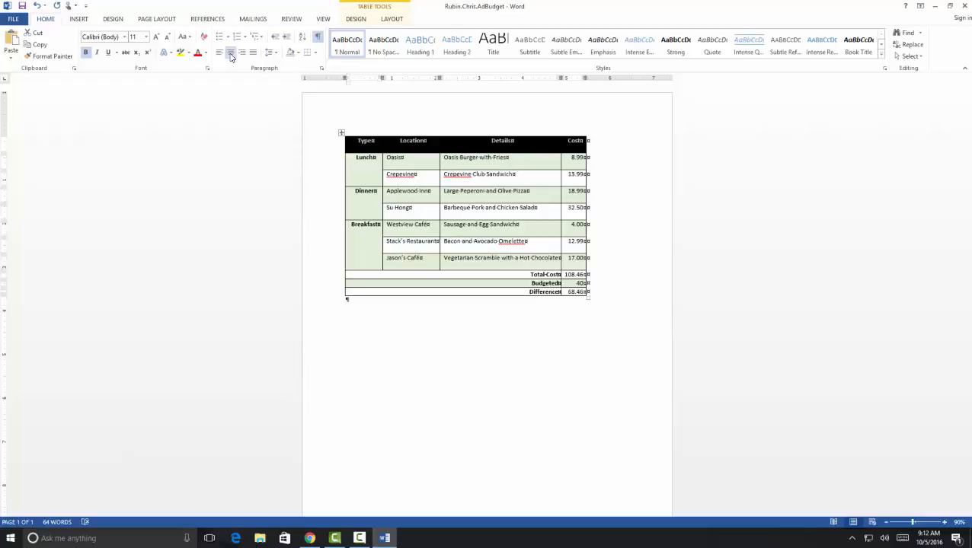
left_click(147, 36)
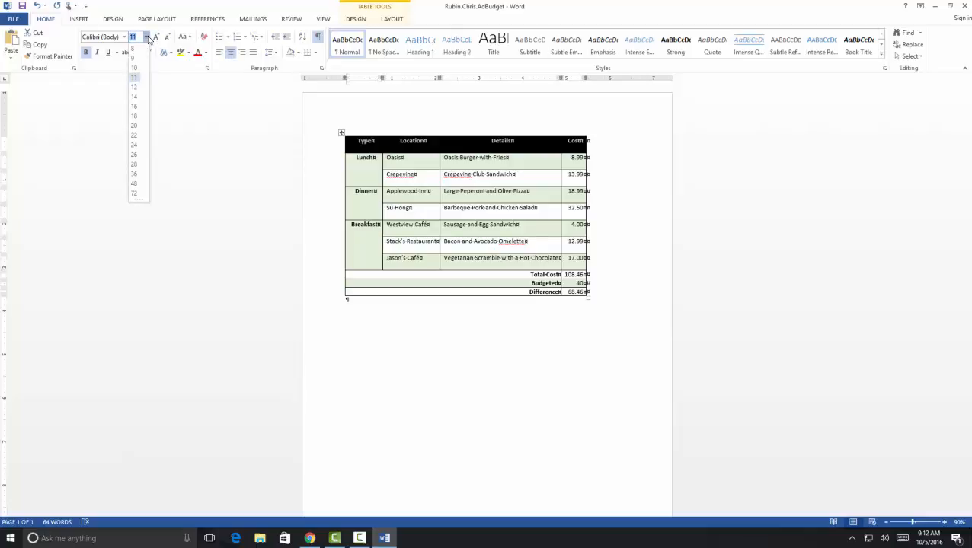
left_click(134, 105)
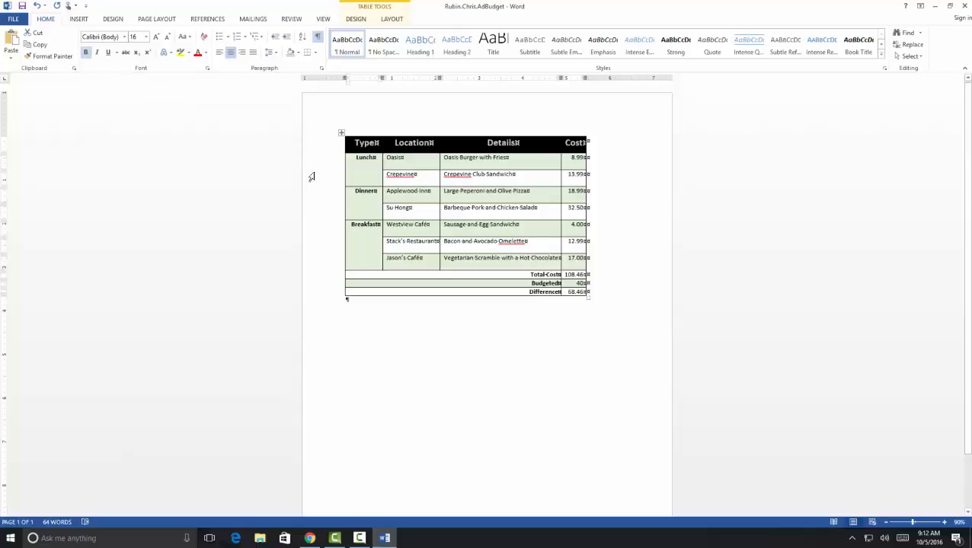
- Deselect the table and save the document
left_click(339, 159)
left_click(561, 332)
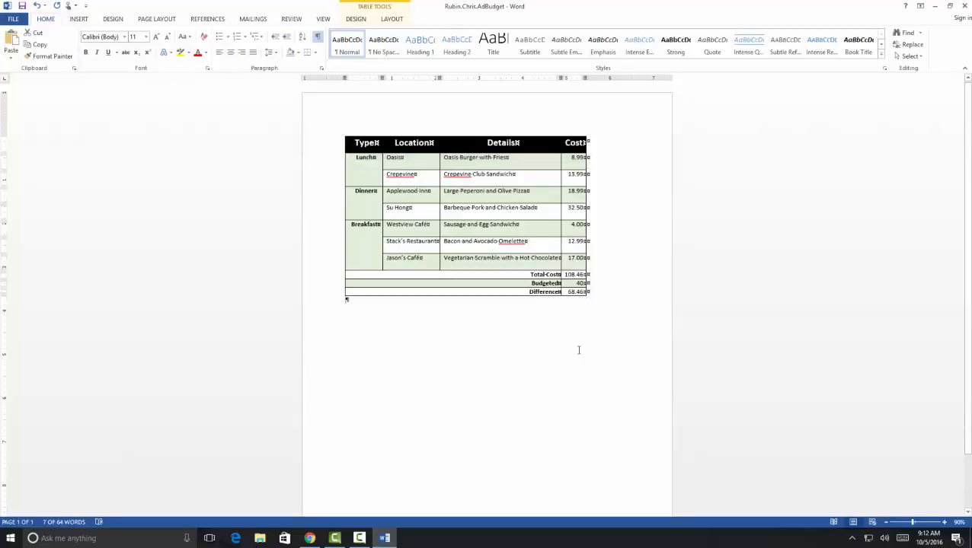
left_click(24, 7)
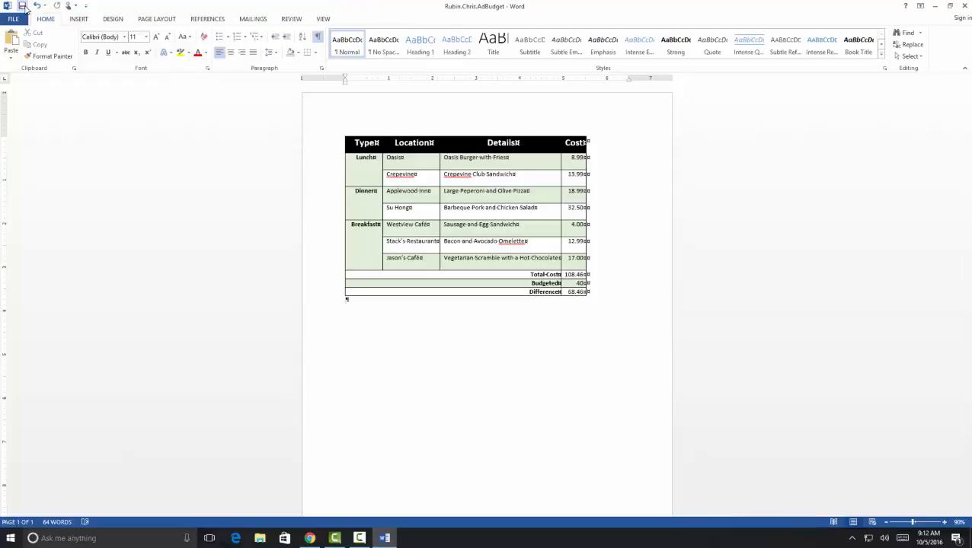
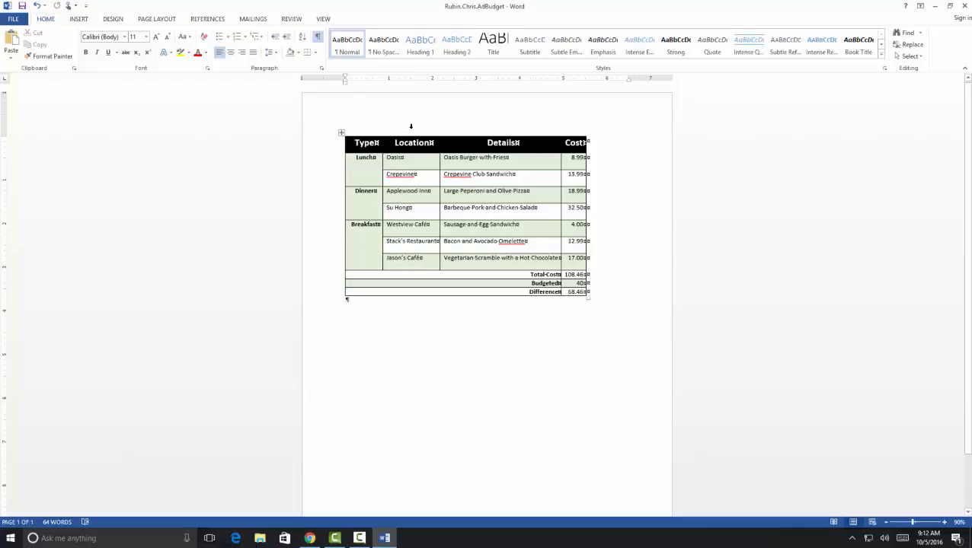
- Merge the Type and Location header cells into one cell
left_click_drag(367, 129, 410, 130)
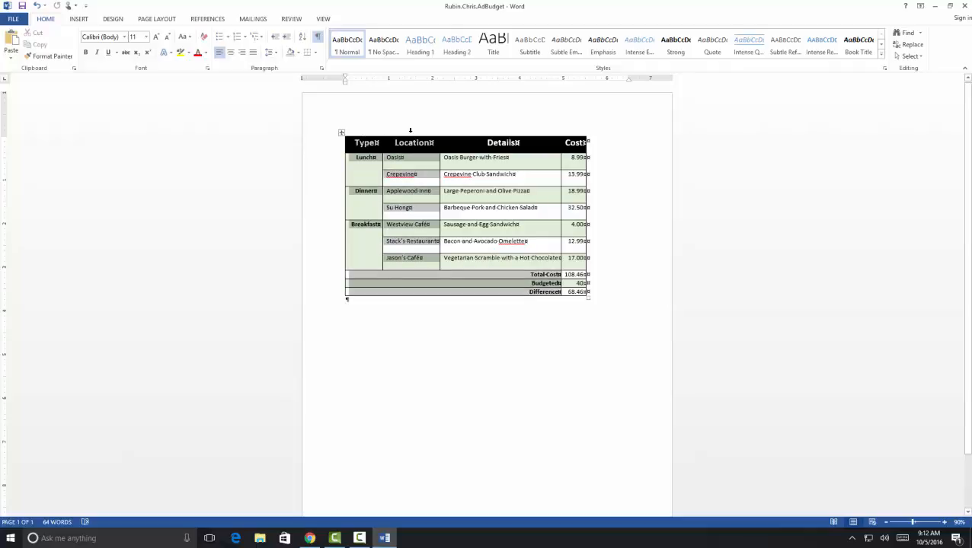
left_click(366, 131)
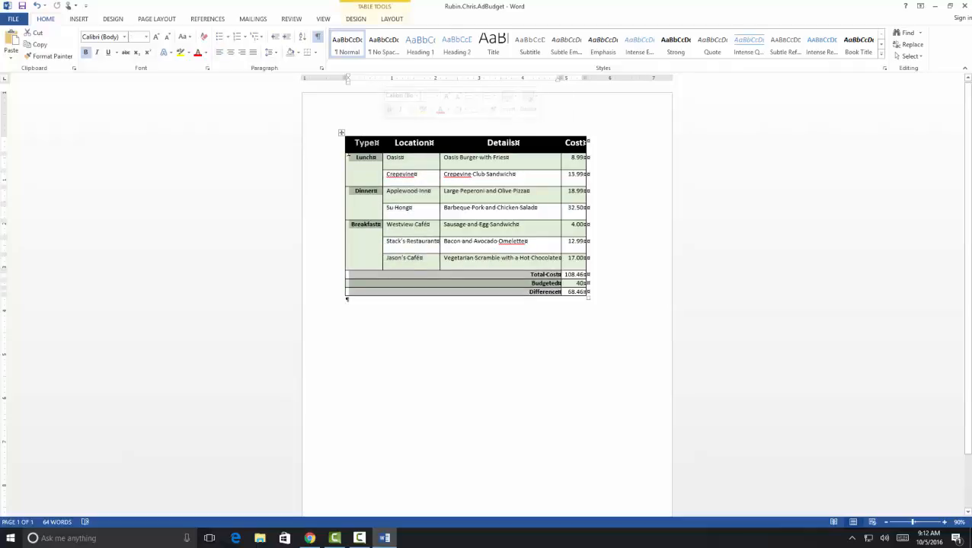
left_click(351, 144)
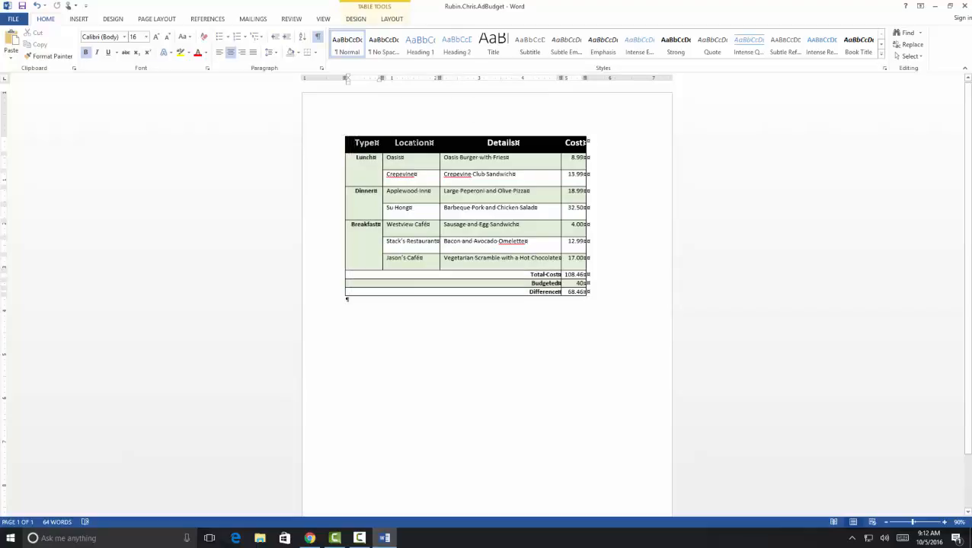
double_click(376, 150)
right_click(413, 148)
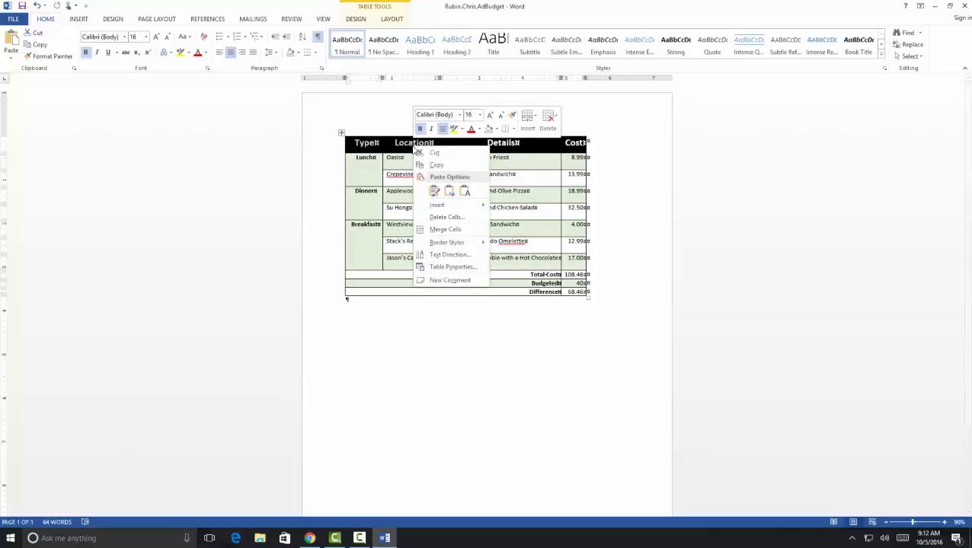
left_click(442, 230)
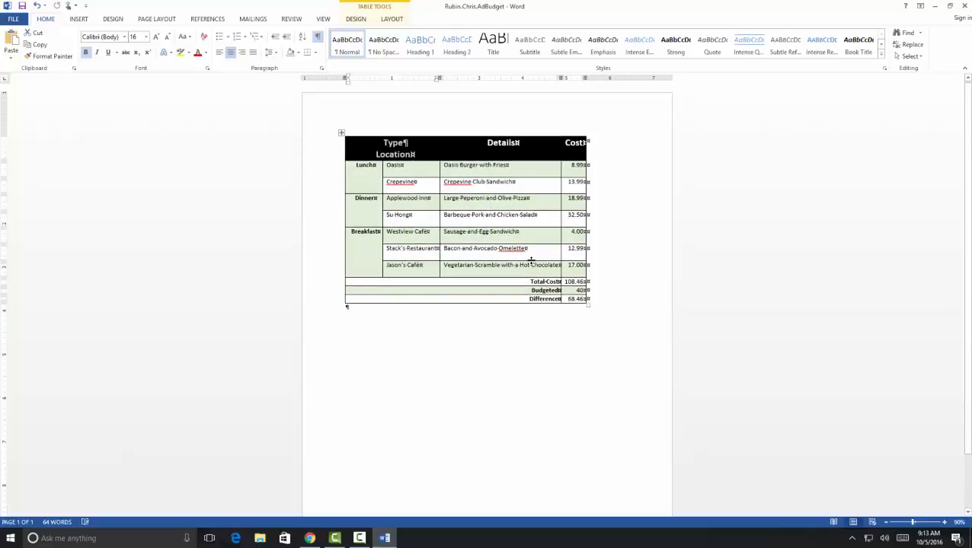
- Replace the text of the merged header cell with "Food Location"
type("Food Locato")
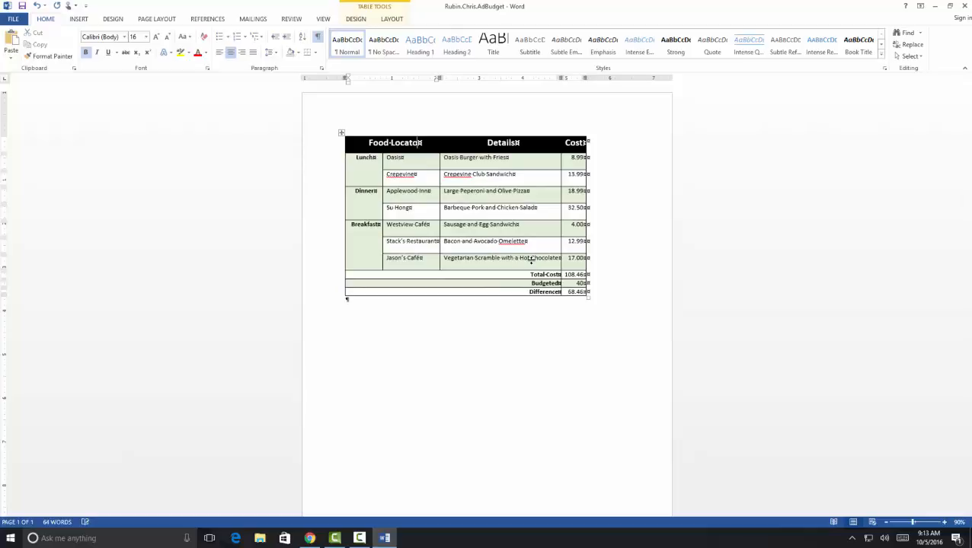
key("BackSpace")
type("ion")
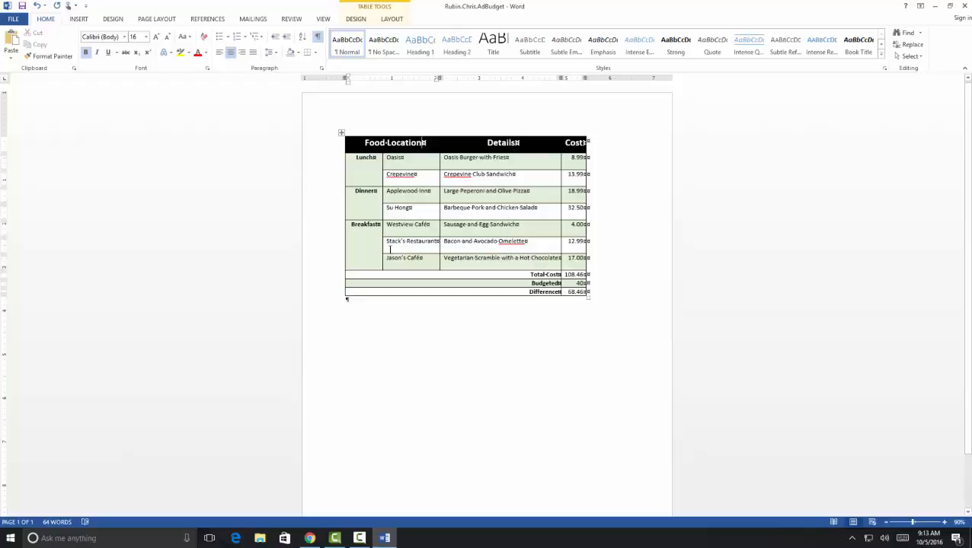
- Set the text direction of the Lunch, Dinner and Breakfast cells to vertical, reading from bottom to top
left_click_drag(355, 156, 375, 239)
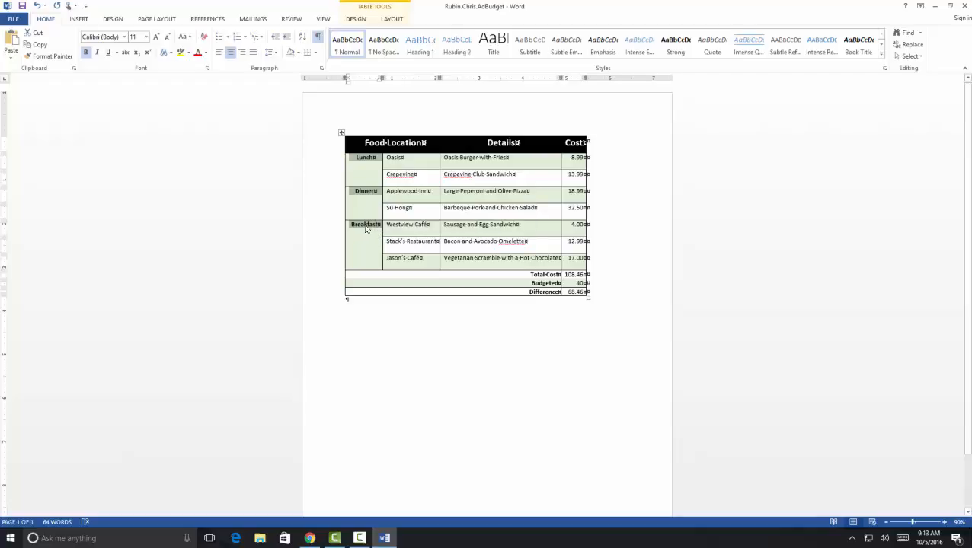
right_click(366, 228)
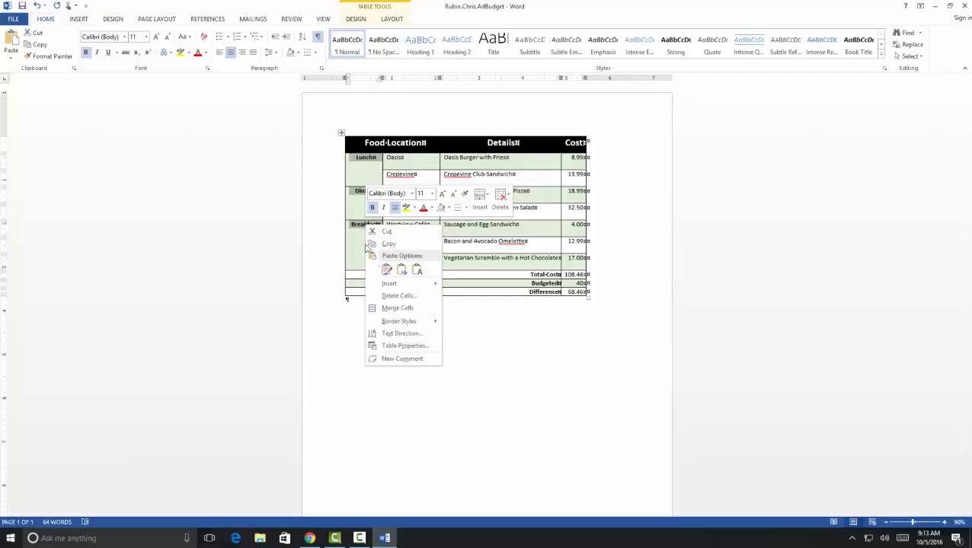
left_click(400, 334)
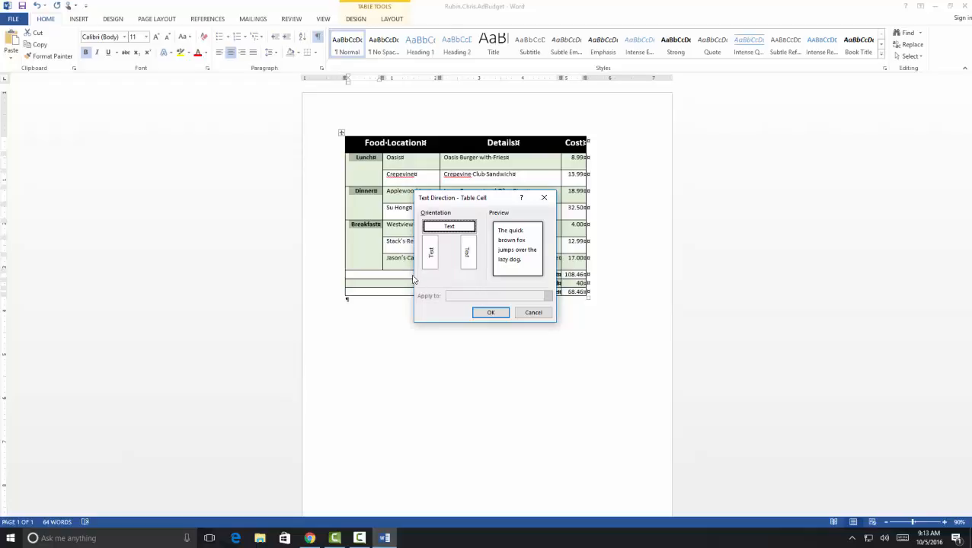
left_click(432, 258)
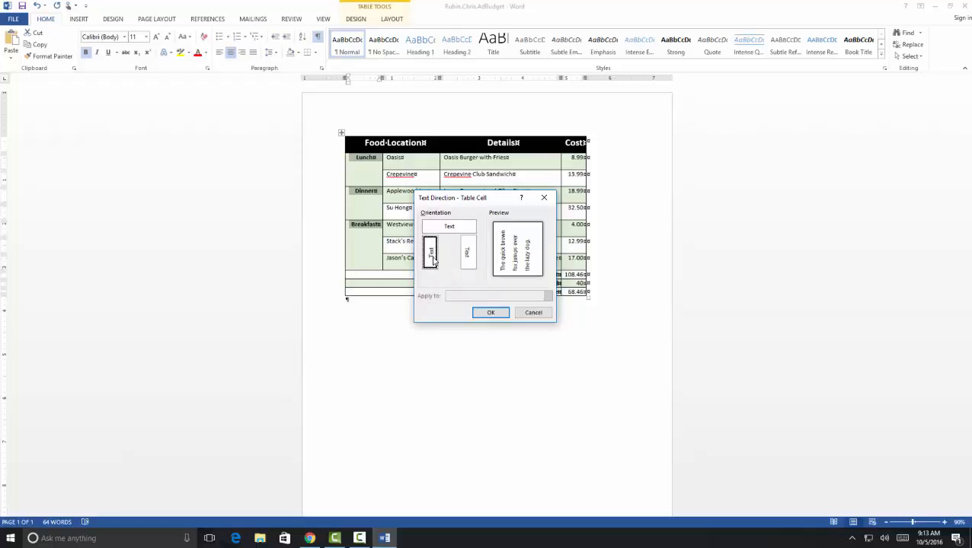
left_click(488, 314)
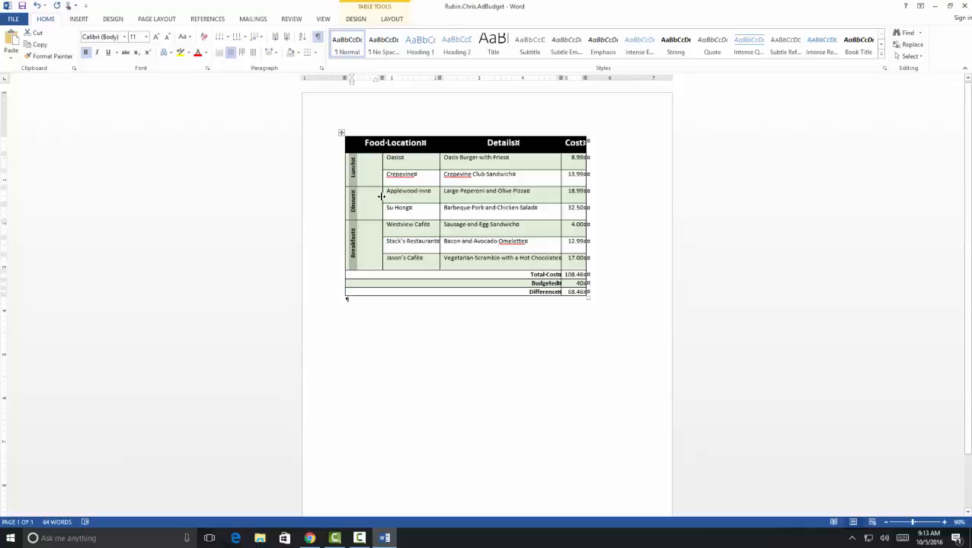
- Narrow the first column to fit the vertical Lunch, Dinner and Breakfast labels, widening the restaurant name column accordingly
left_click_drag(381, 196, 364, 195)
left_click(354, 196)
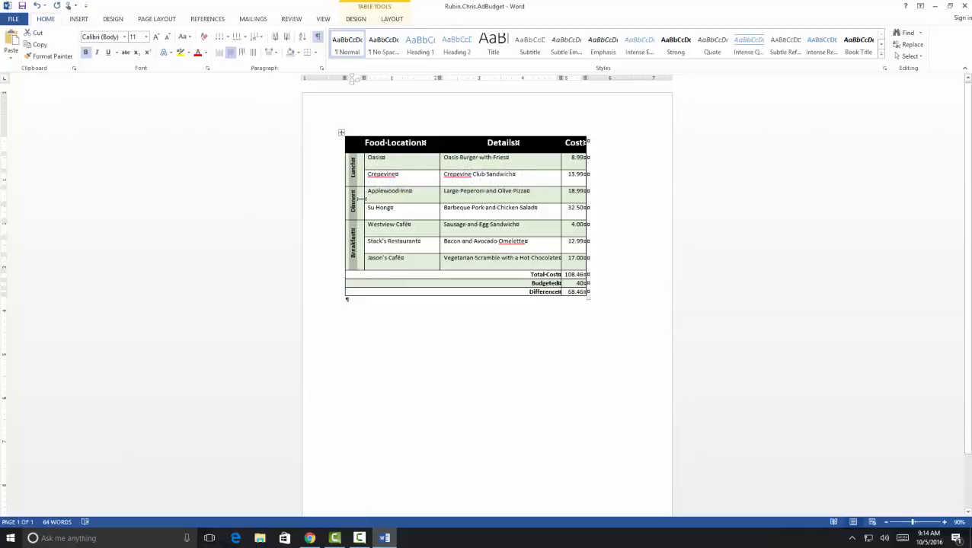
left_click_drag(363, 199, 363, 199)
- Shade the Lunch cell with the standard Orange color and the Breakfast cell with the standard Light Blue color
left_click(358, 174)
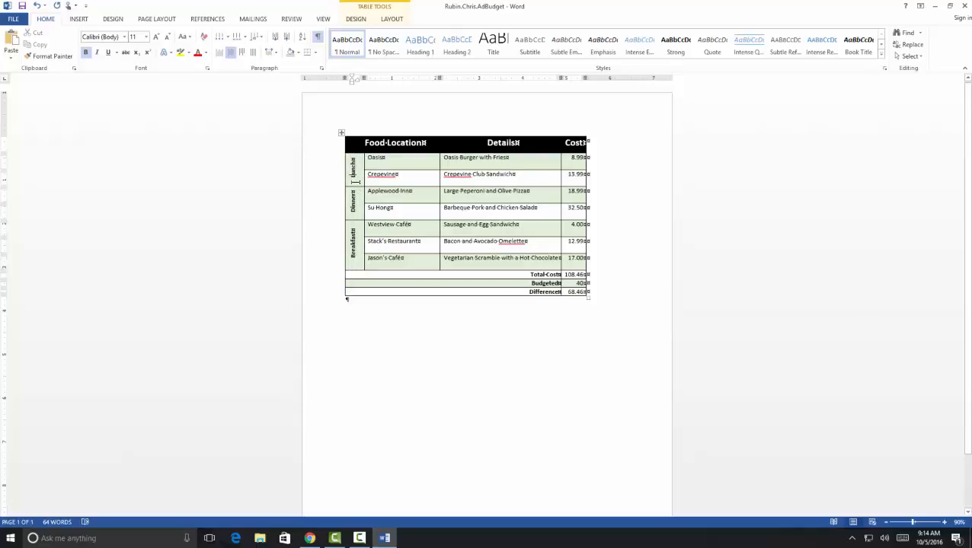
left_click(355, 19)
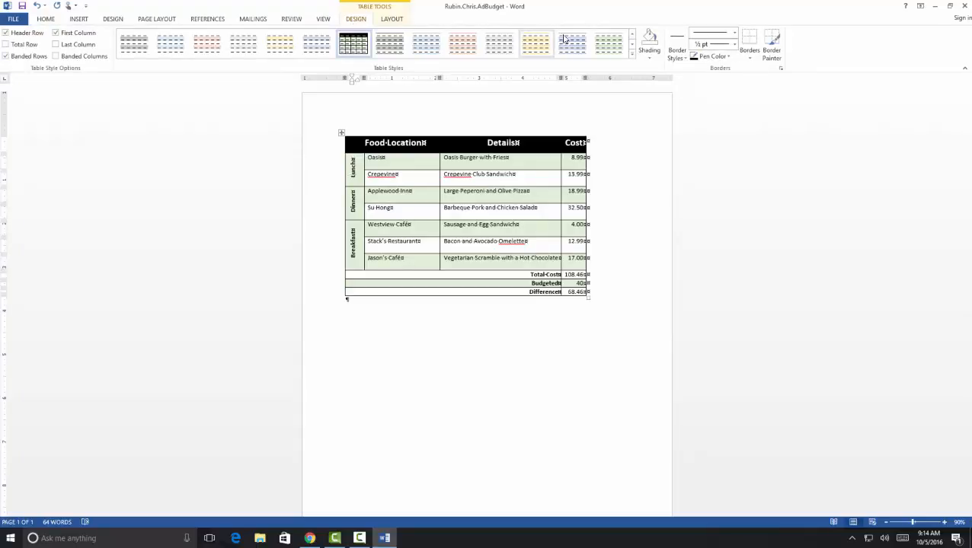
left_click(648, 59)
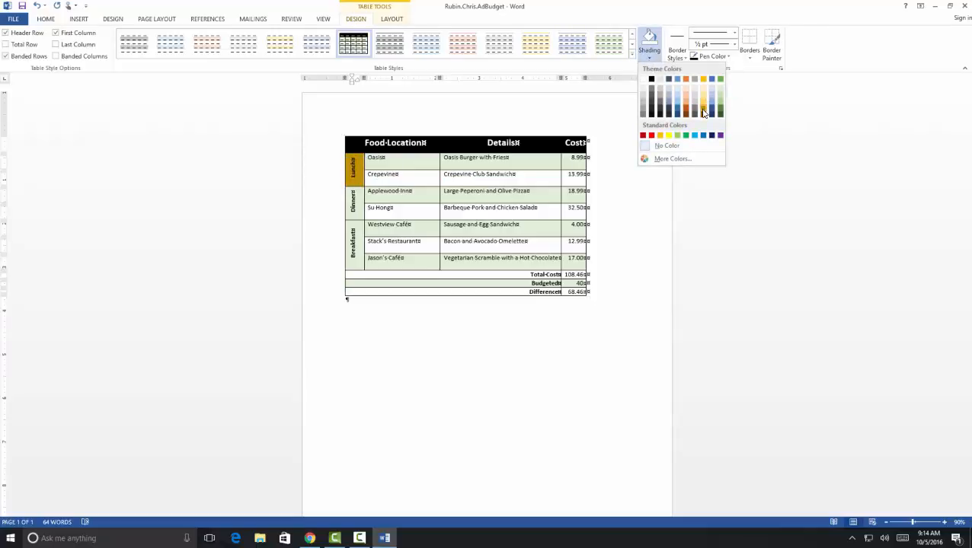
left_click(660, 135)
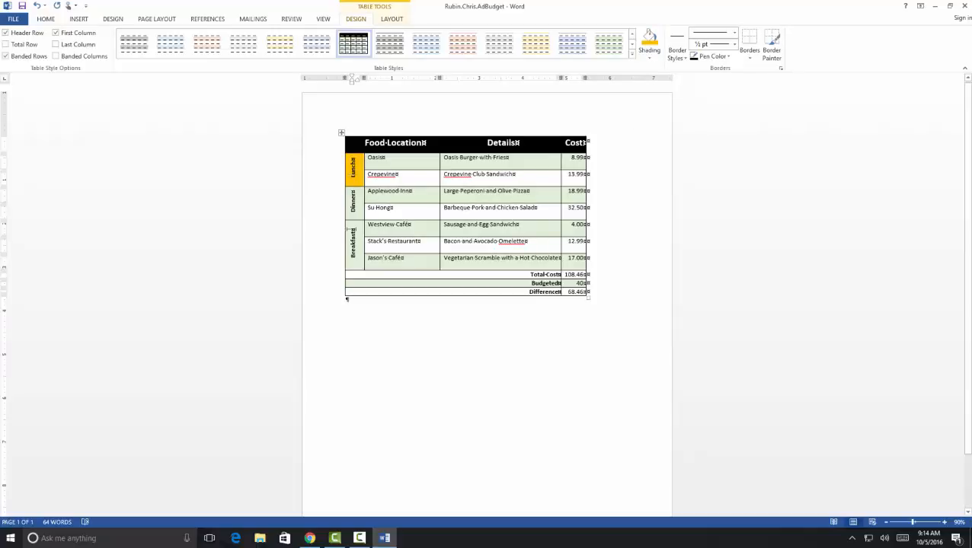
left_click(649, 60)
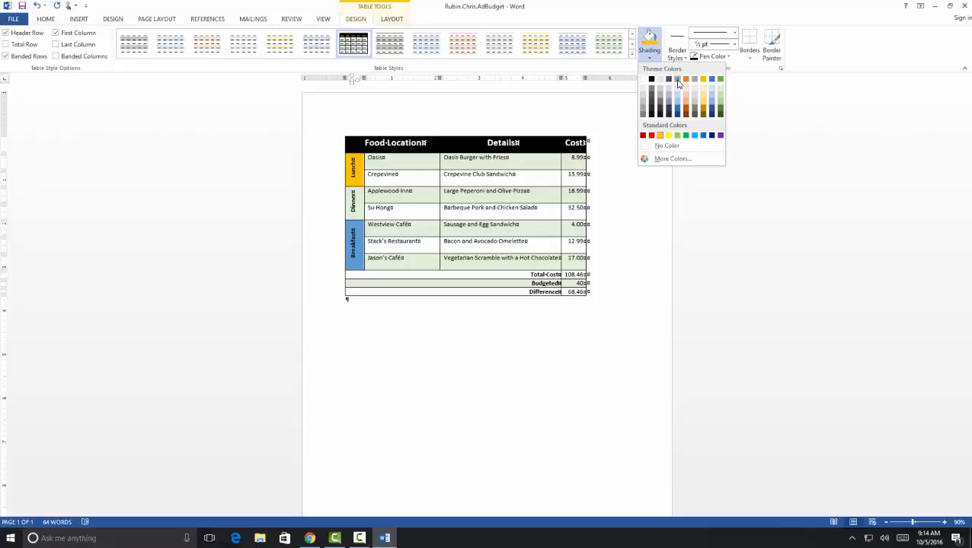
left_click(695, 136)
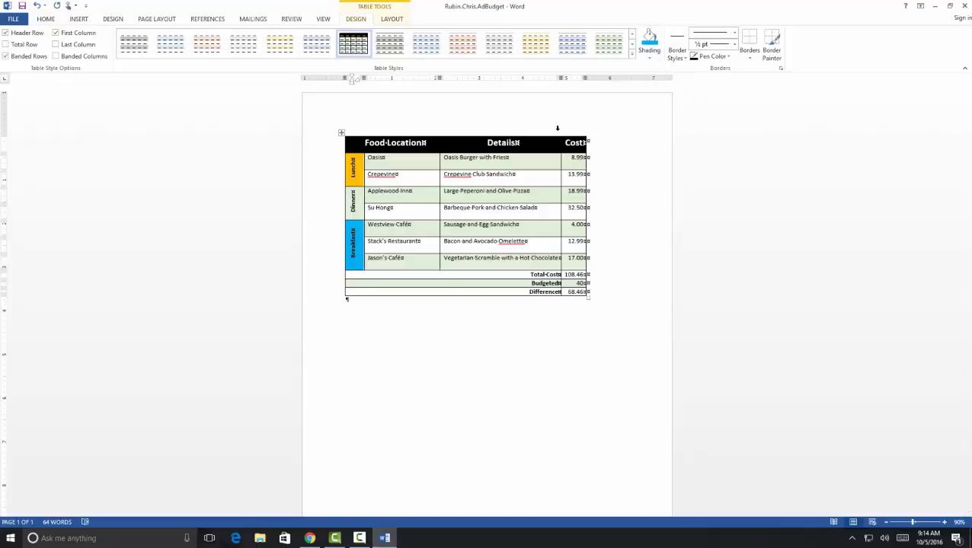
- Shade the Dinner cell red, and replace that shading with the orange theme color
left_click(648, 61)
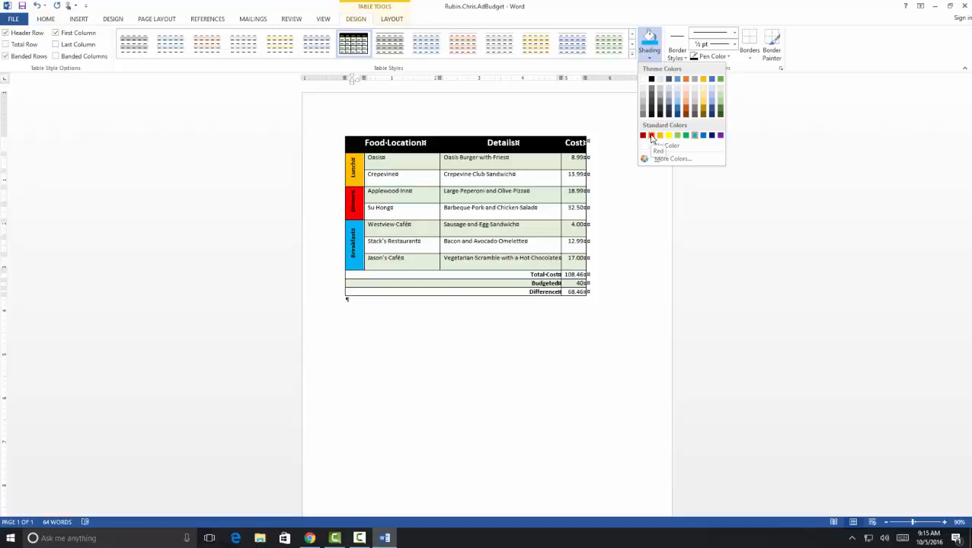
left_click(651, 136)
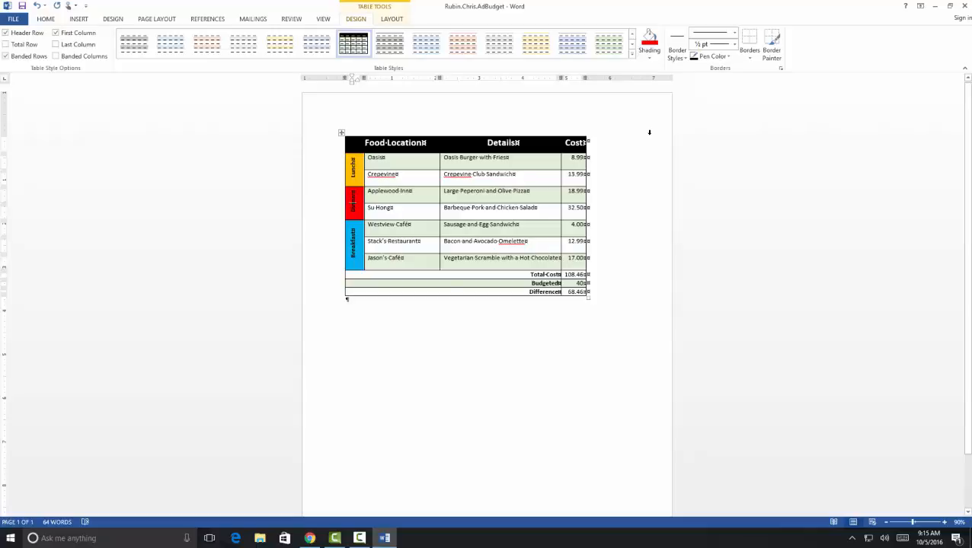
left_click(653, 59)
key("Escape")
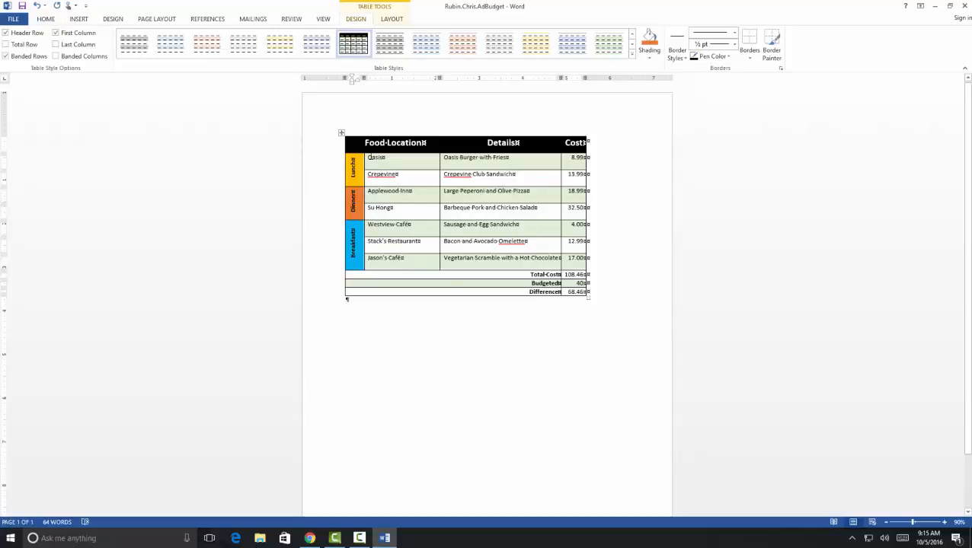
- Shade the location, details and cost cells of the two Lunch rows with a light gold theme tint
left_click_drag(369, 157, 568, 174)
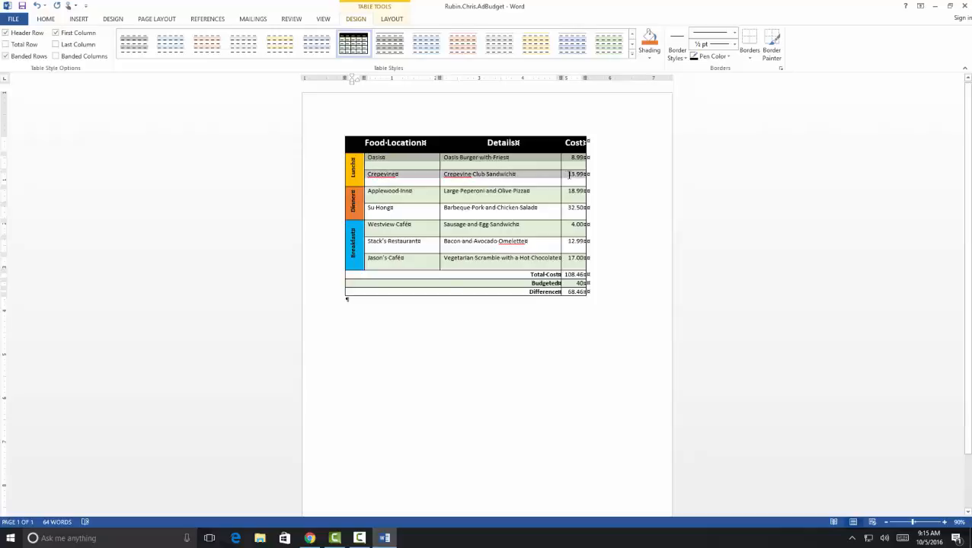
left_click(648, 57)
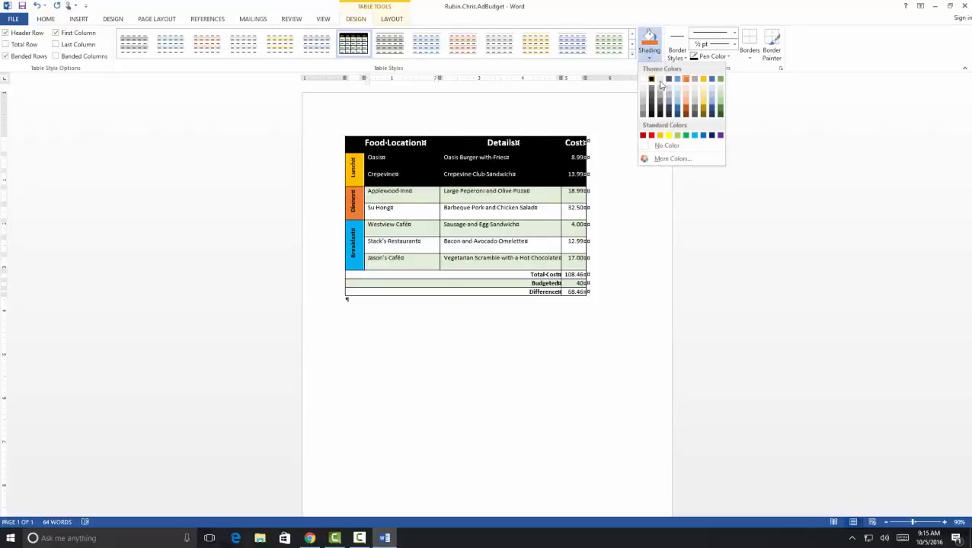
left_click(682, 99)
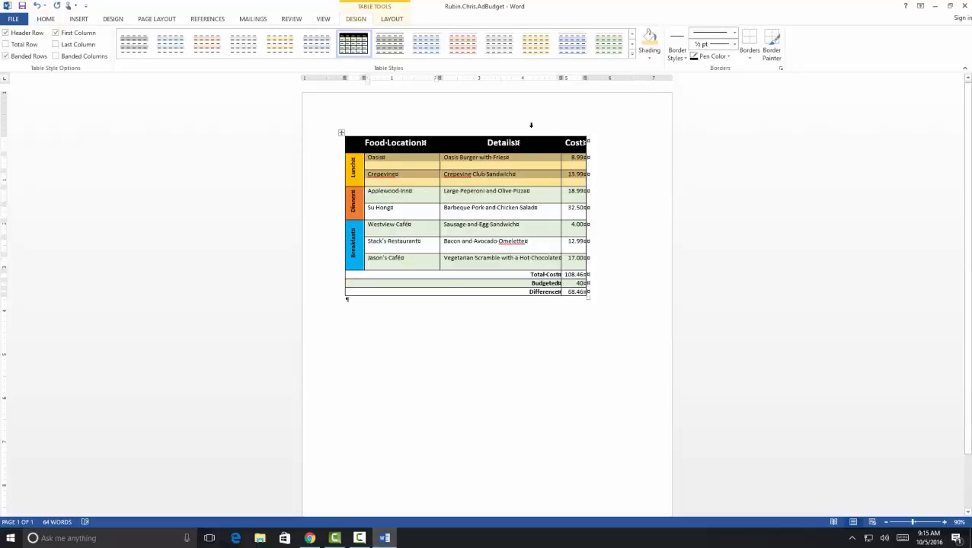
- Shade the location, details and cost cells of the two Dinner rows with the lightest orange theme tint
left_click(369, 193)
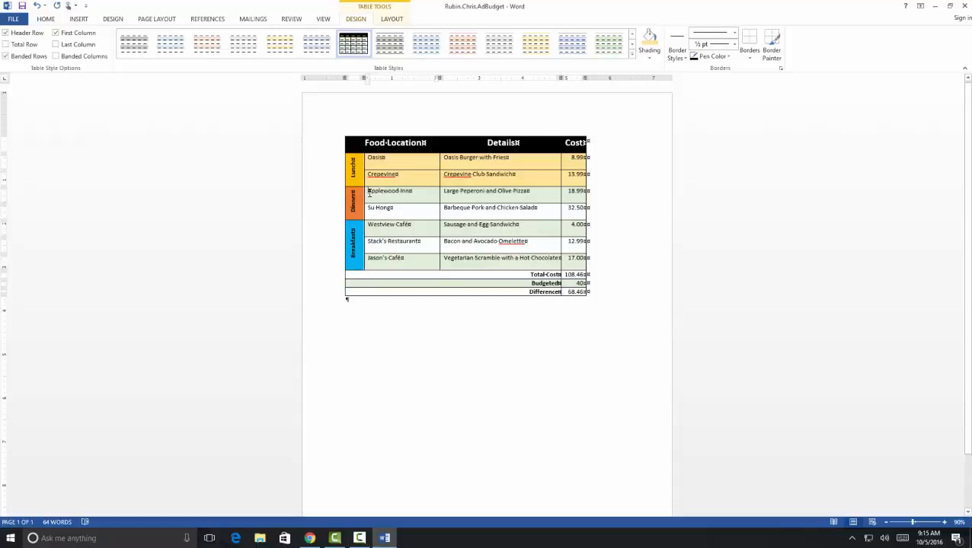
left_click_drag(370, 194, 578, 207)
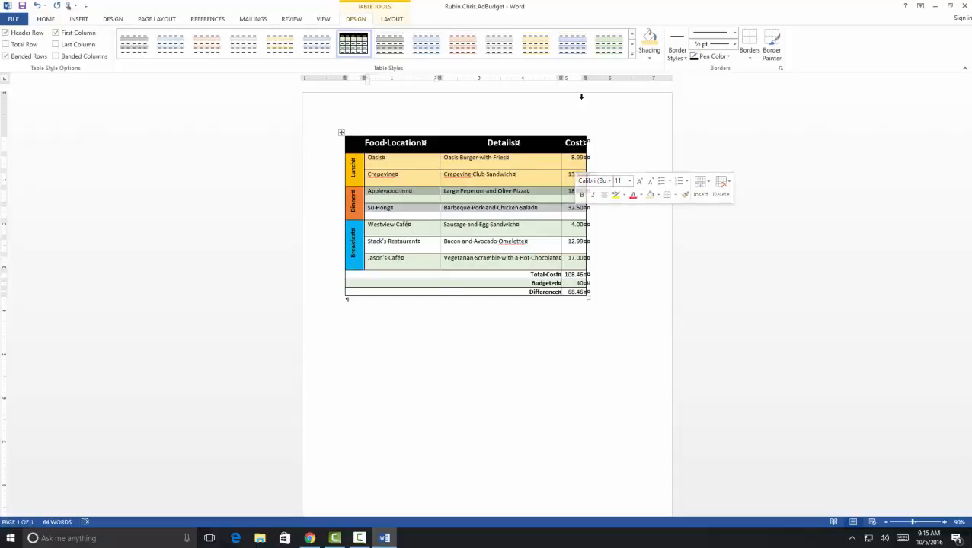
left_click(648, 55)
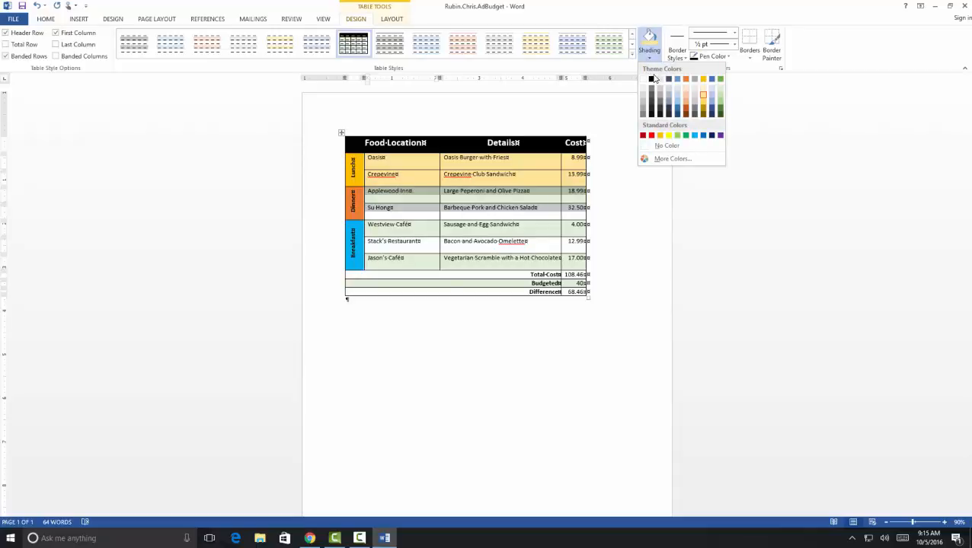
left_click(684, 90)
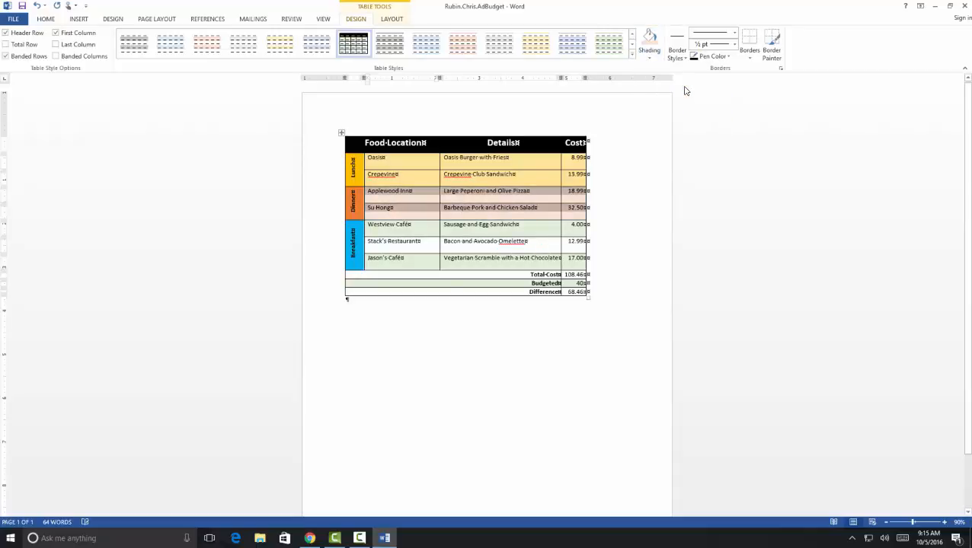
- Shade the location, details and cost cells of the three Breakfast rows with the second-lightest blue theme tint
left_click(411, 233)
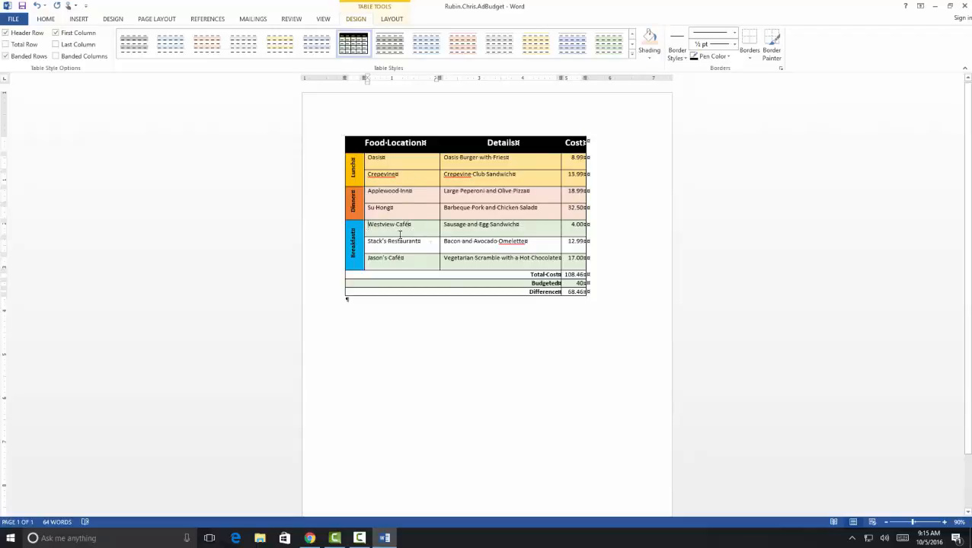
left_click_drag(367, 225, 575, 260)
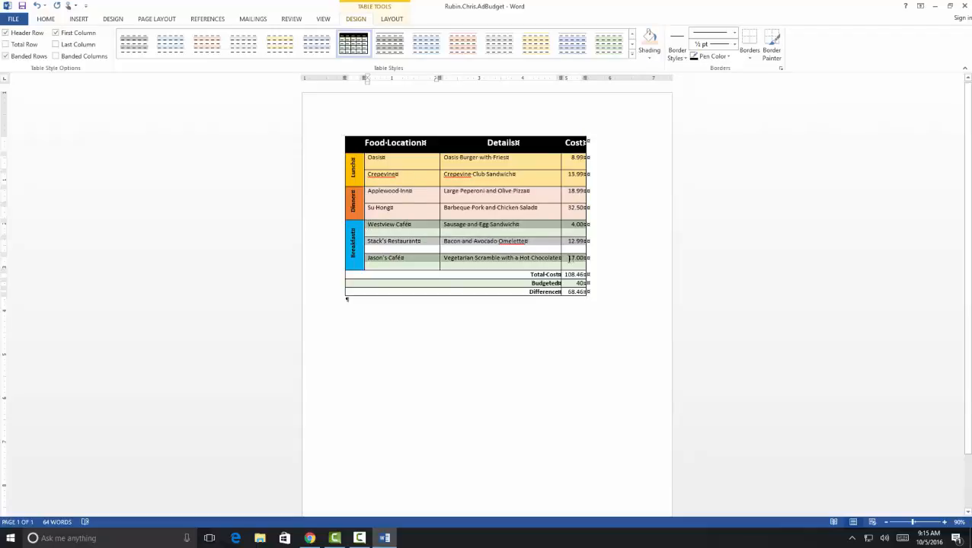
left_click(651, 59)
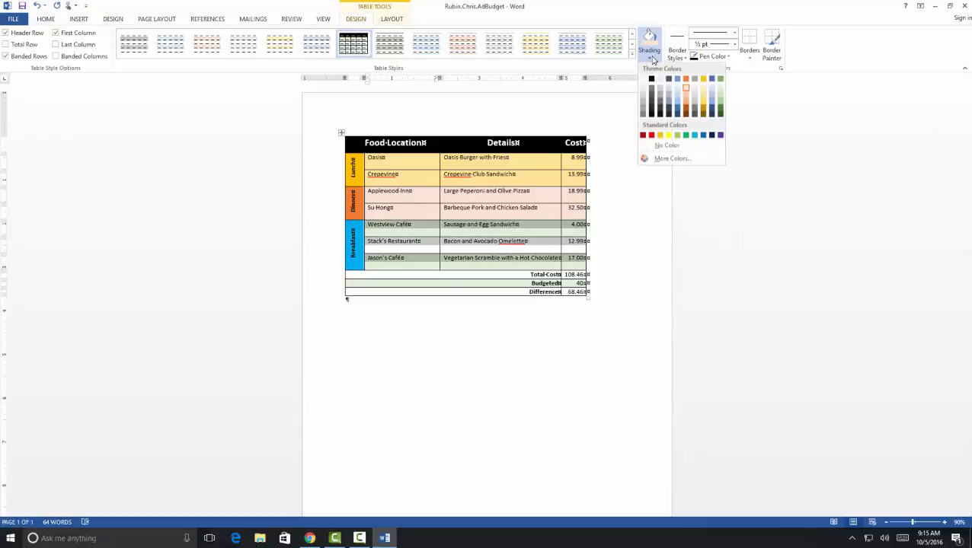
left_click(676, 96)
- Shade the location, details and cost cells of the two Dinner rows with the second-lightest orange theme tint
left_click_drag(368, 190, 575, 209)
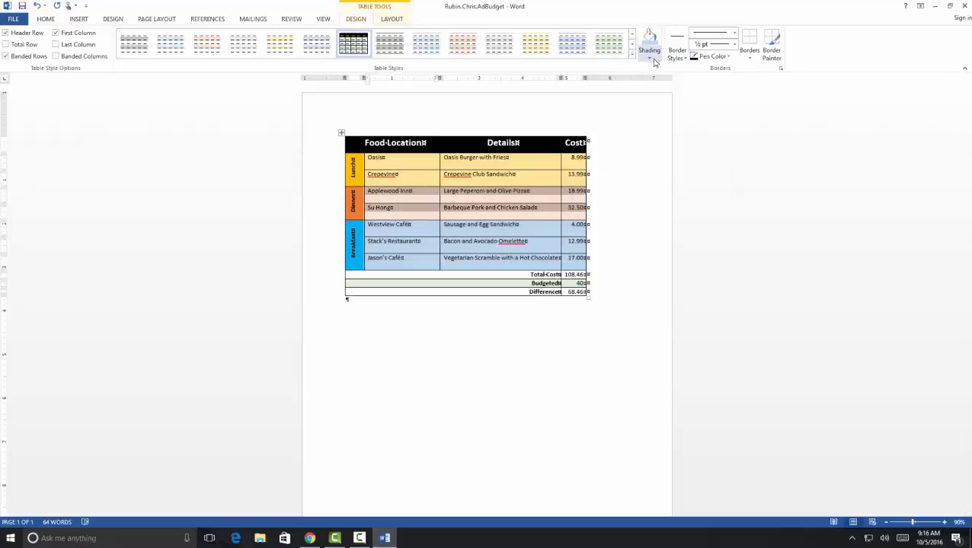
left_click(650, 58)
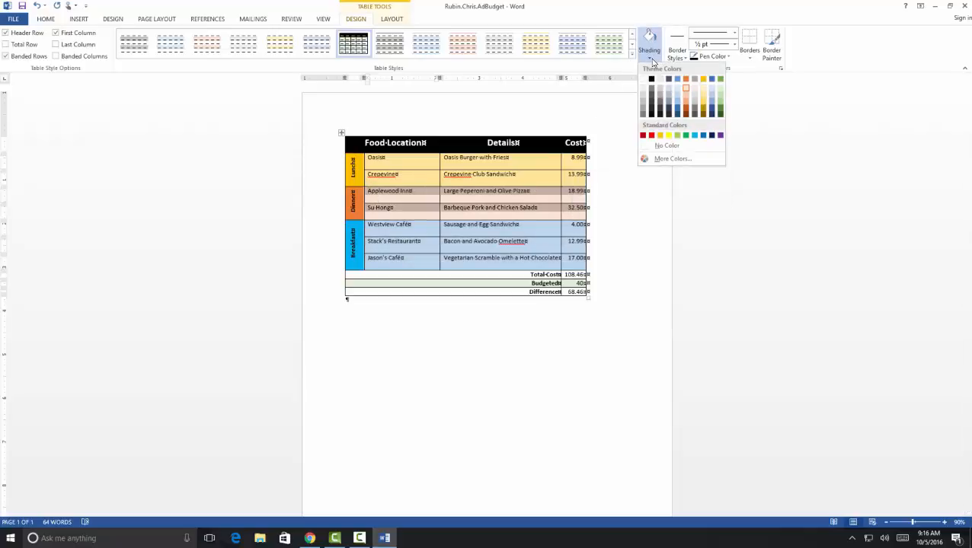
left_click(686, 96)
- Remove all borders from the Total Cost, Budgeted and Difference rows
left_click(463, 283)
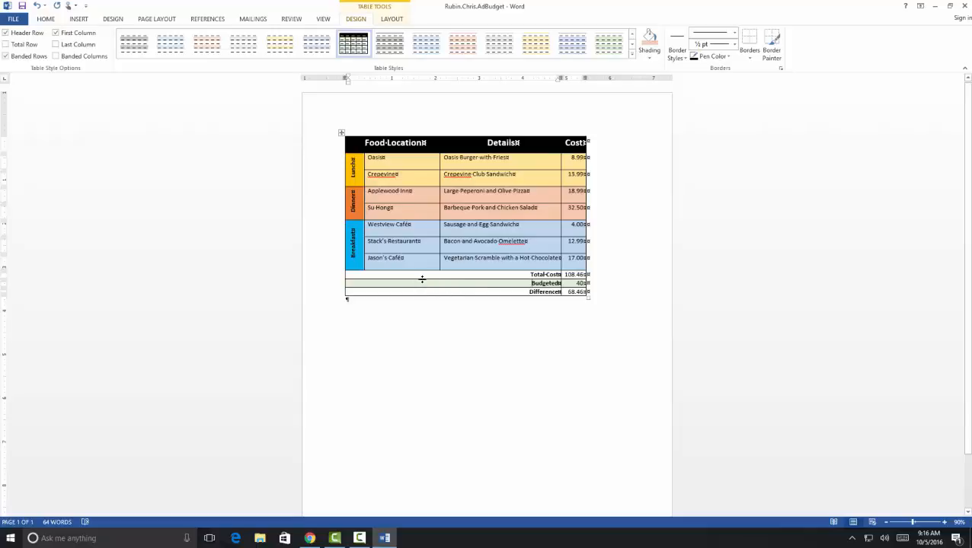
left_click_drag(430, 279, 434, 293)
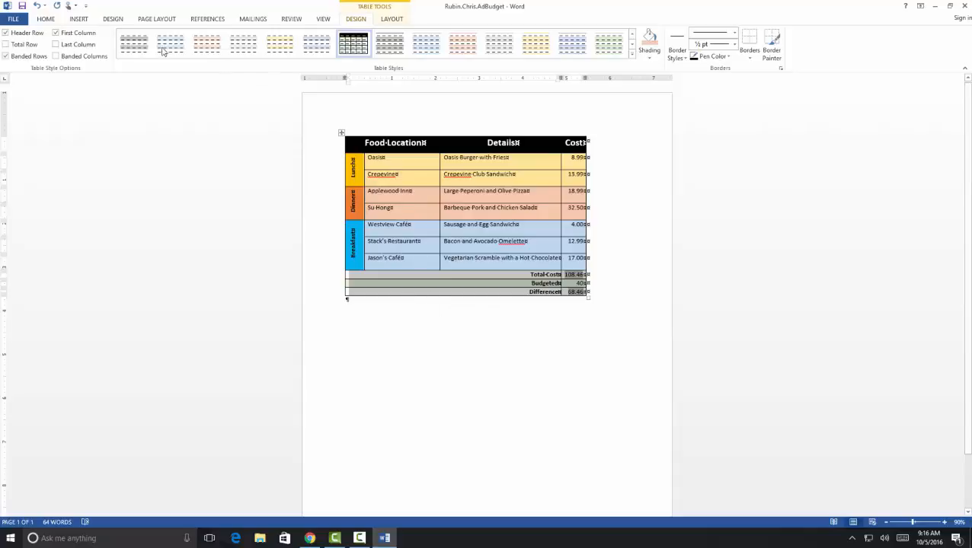
left_click(46, 19)
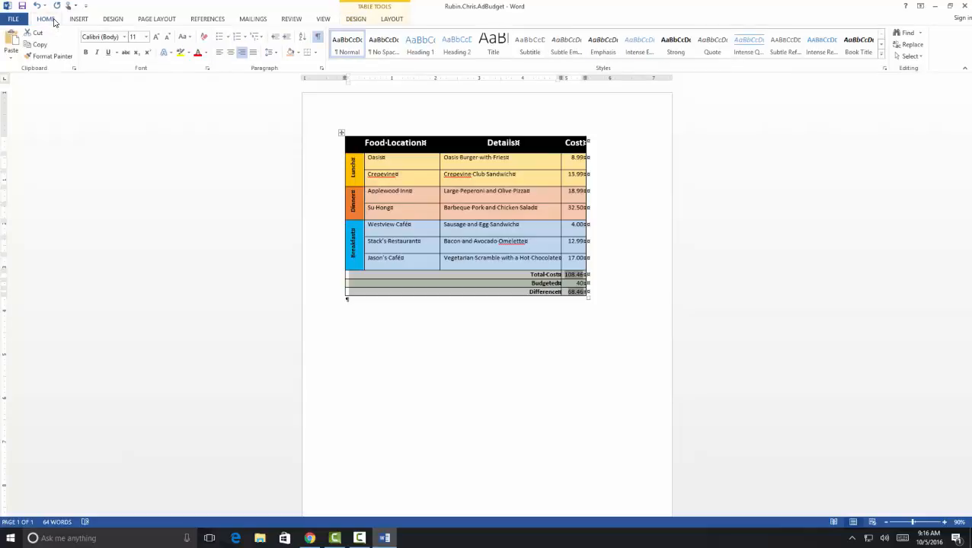
left_click(315, 52)
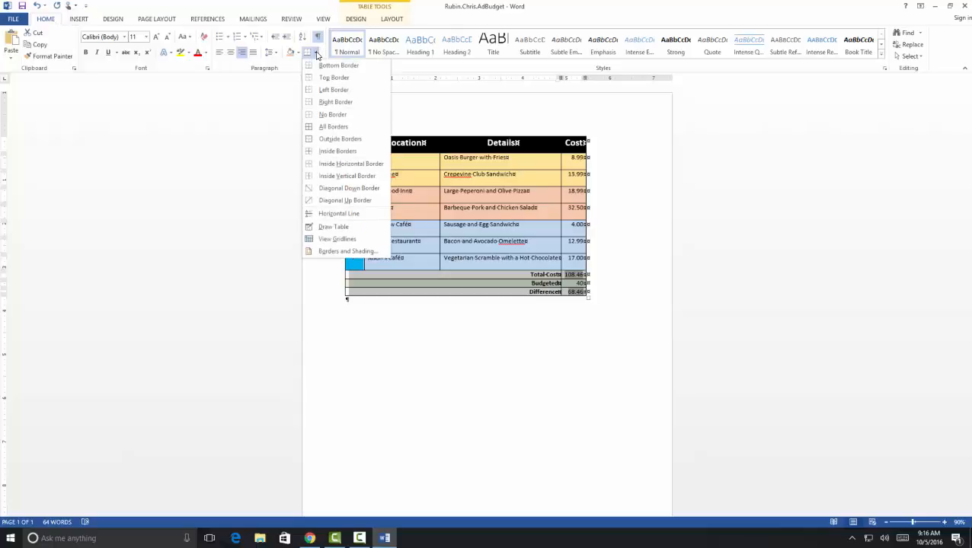
left_click(335, 115)
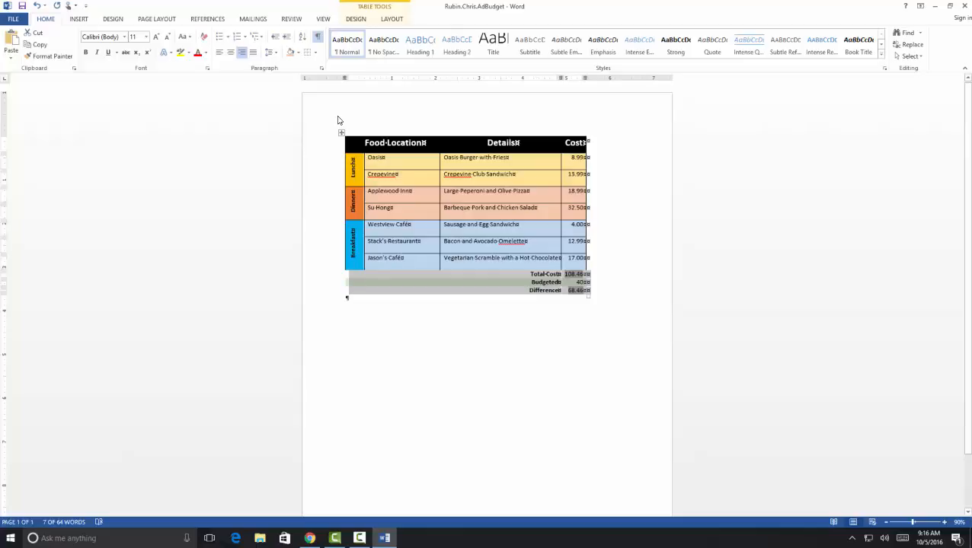
left_click(585, 335)
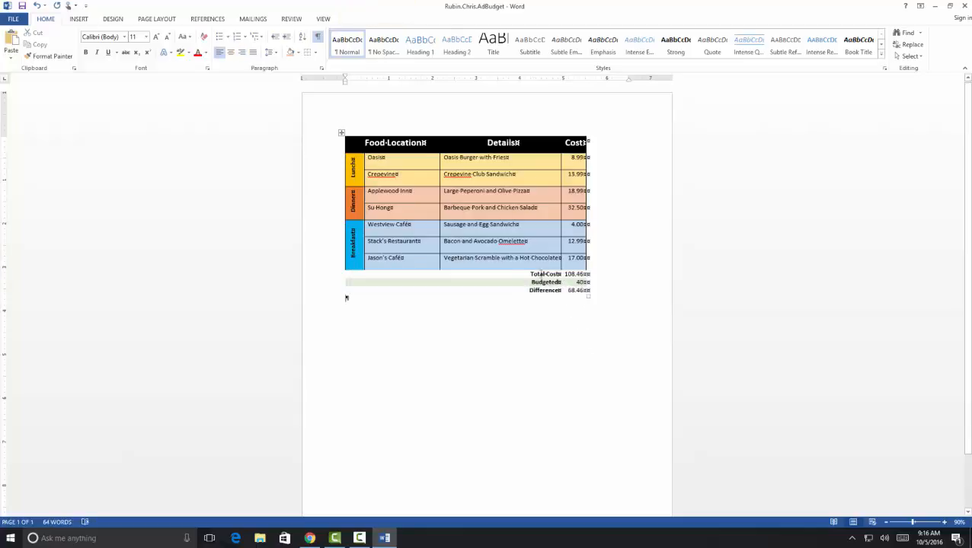
- Add a top border across the Total Cost row to close off the table body
left_click_drag(531, 274, 577, 275)
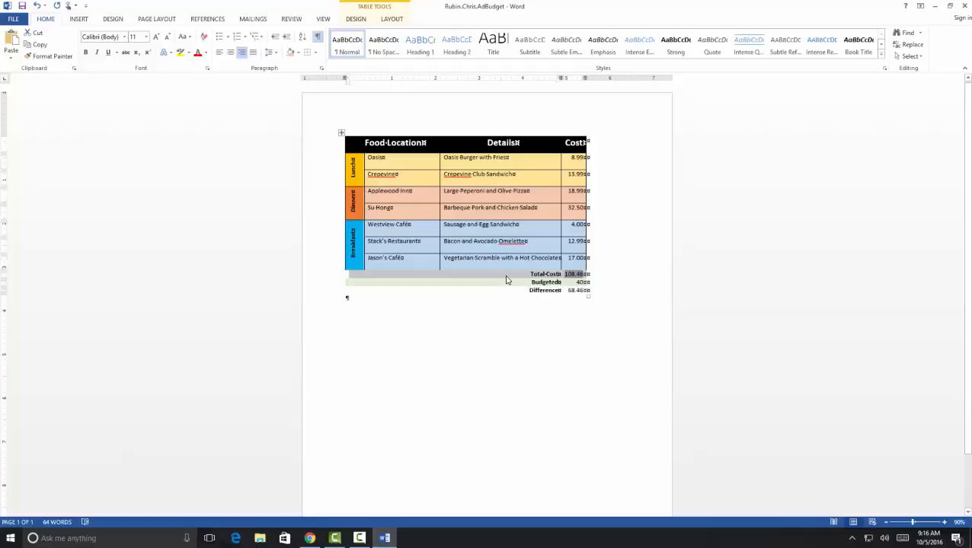
left_click(314, 52)
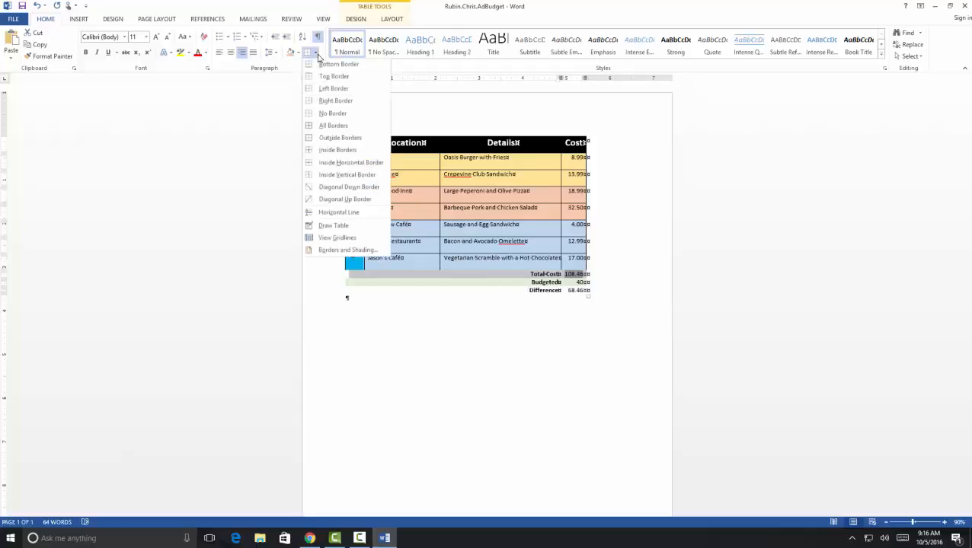
left_click(324, 78)
left_click(478, 343)
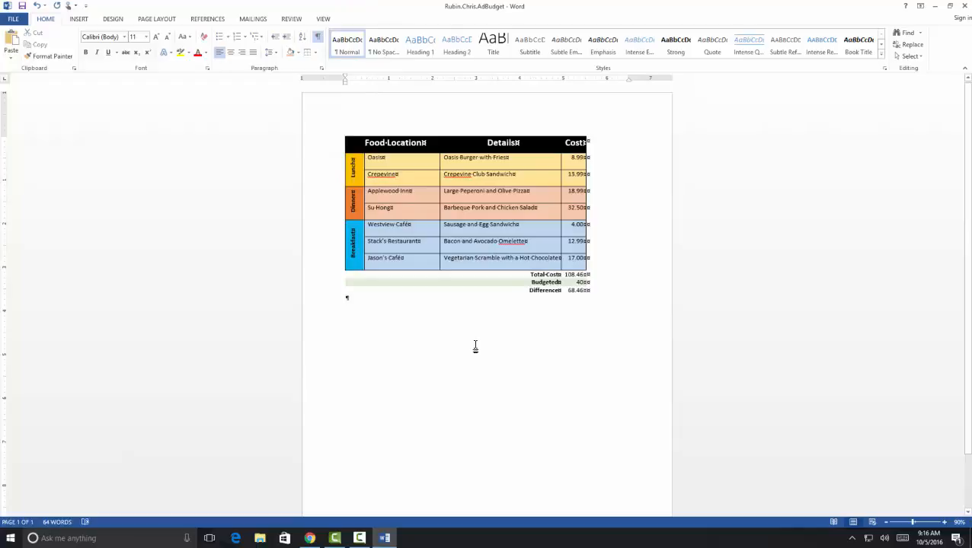
- Add a bottom border under the Budgeted amount cell
left_click(574, 282)
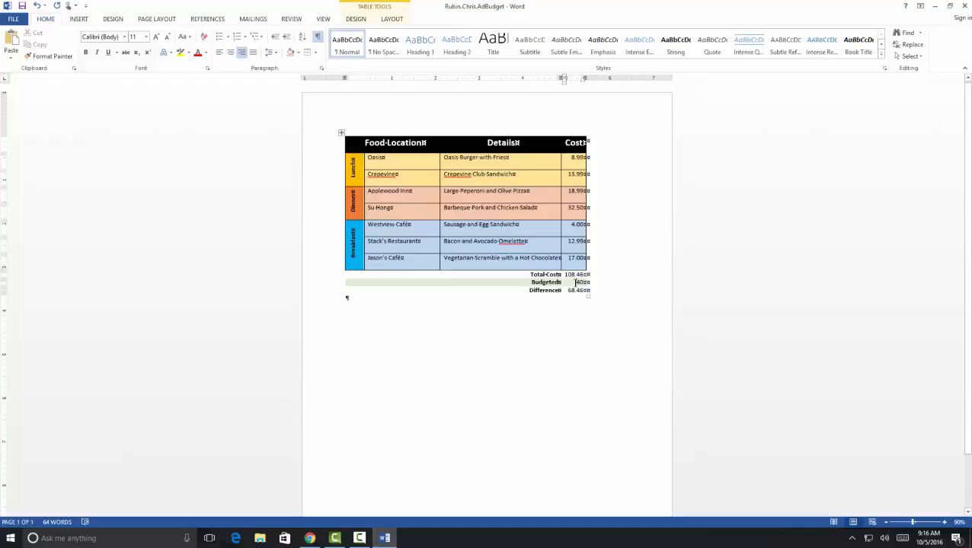
left_click(315, 52)
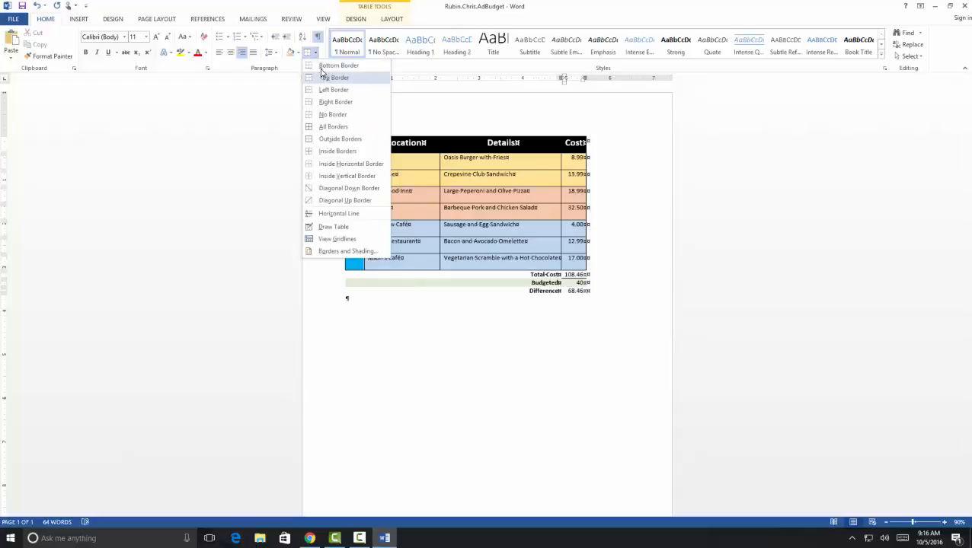
left_click(321, 69)
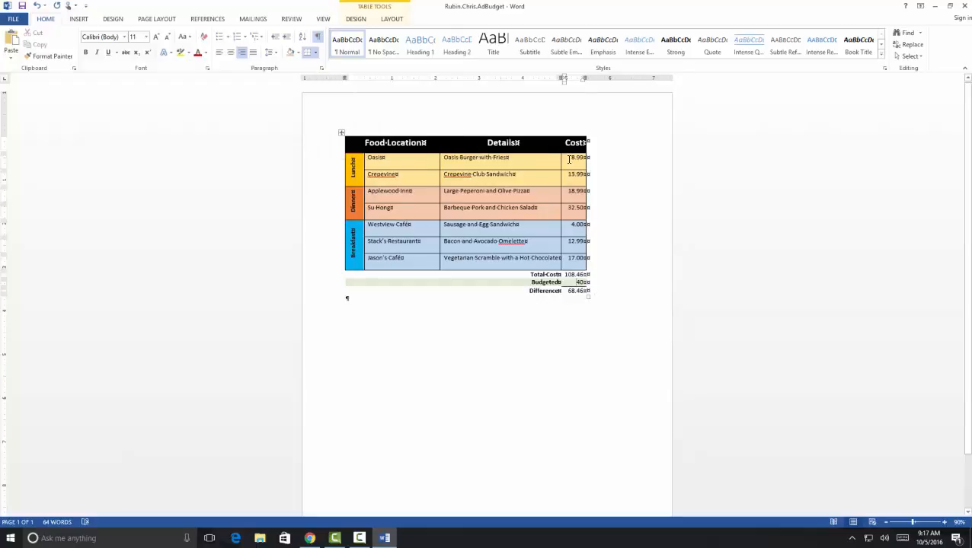
- Select all the cost figures down to the Difference amount and look through the Quick Parts, Object and Equation options for them
left_click_drag(569, 159, 583, 293)
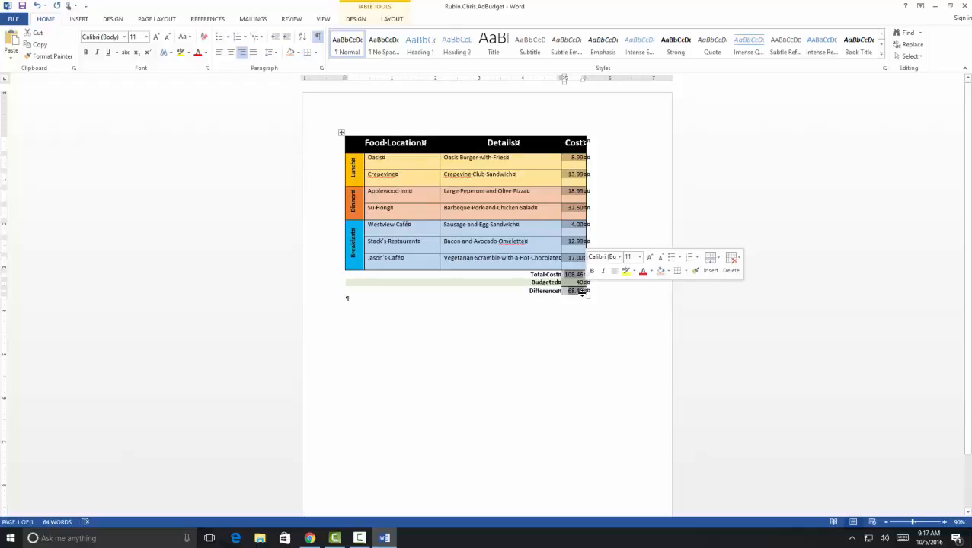
right_click(575, 227)
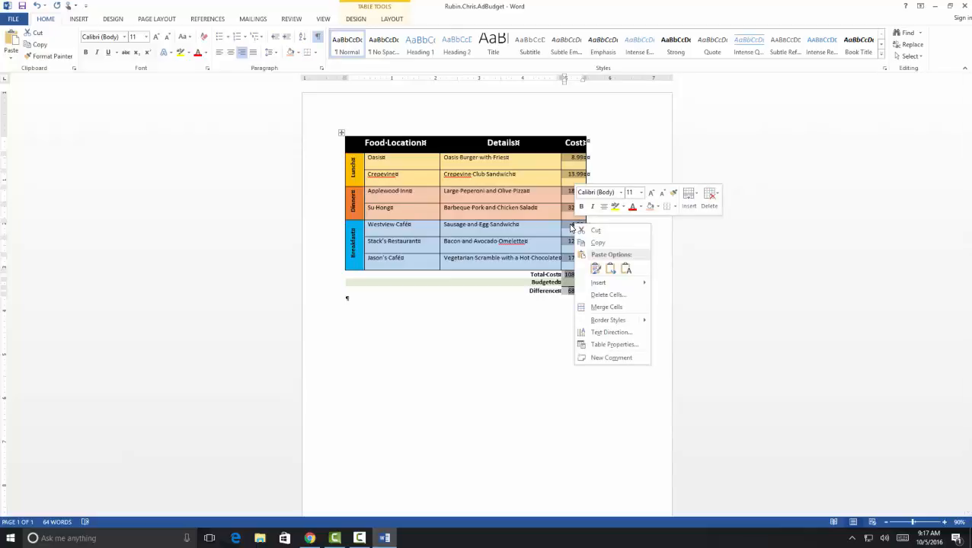
left_click(79, 19)
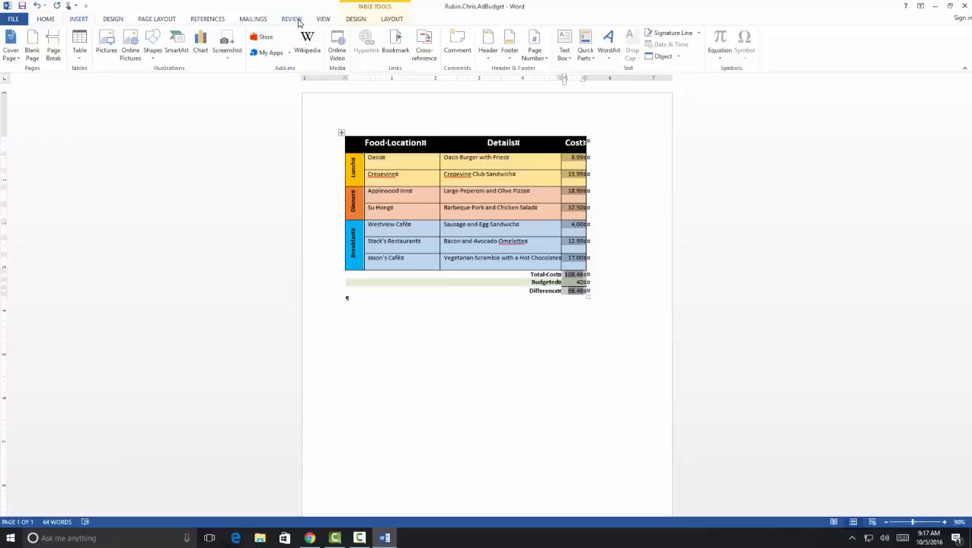
left_click(322, 19)
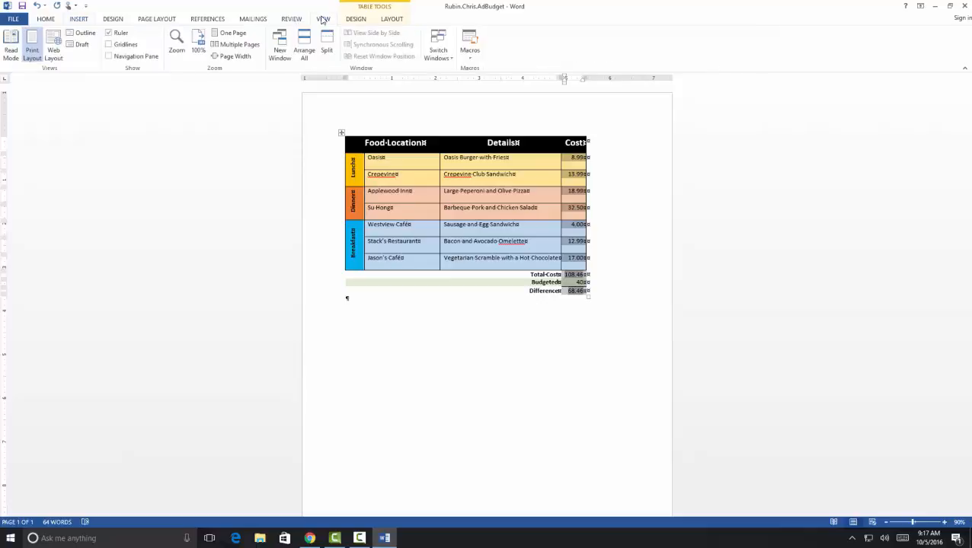
left_click(82, 21)
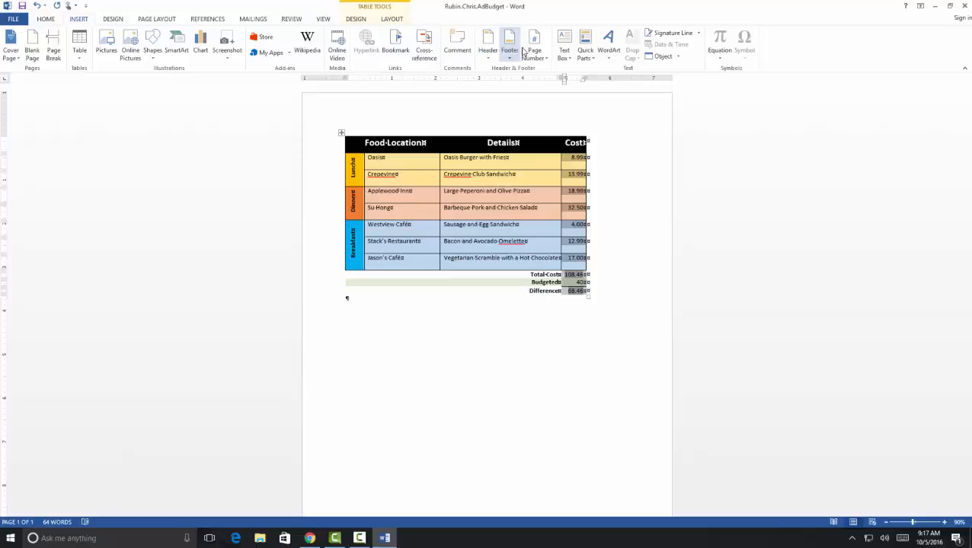
left_click(586, 55)
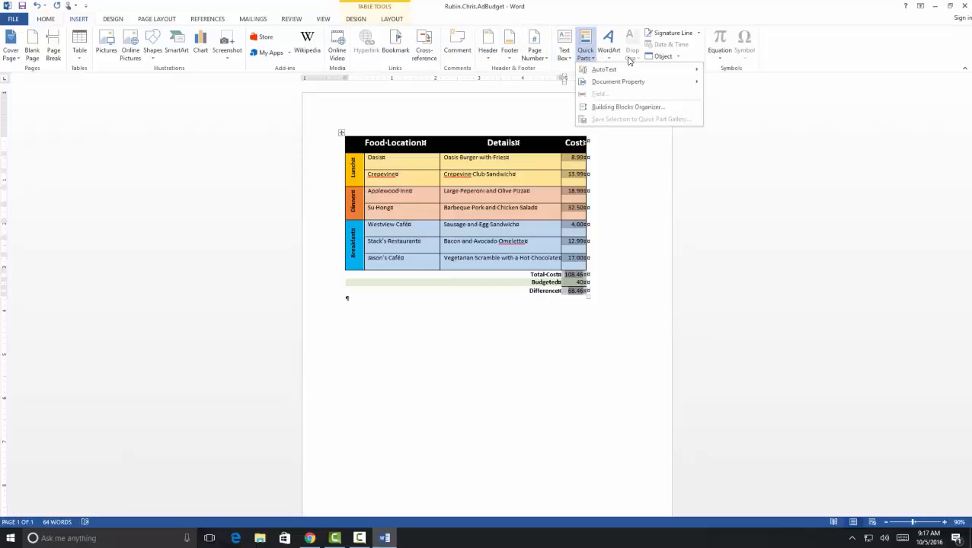
left_click(678, 58)
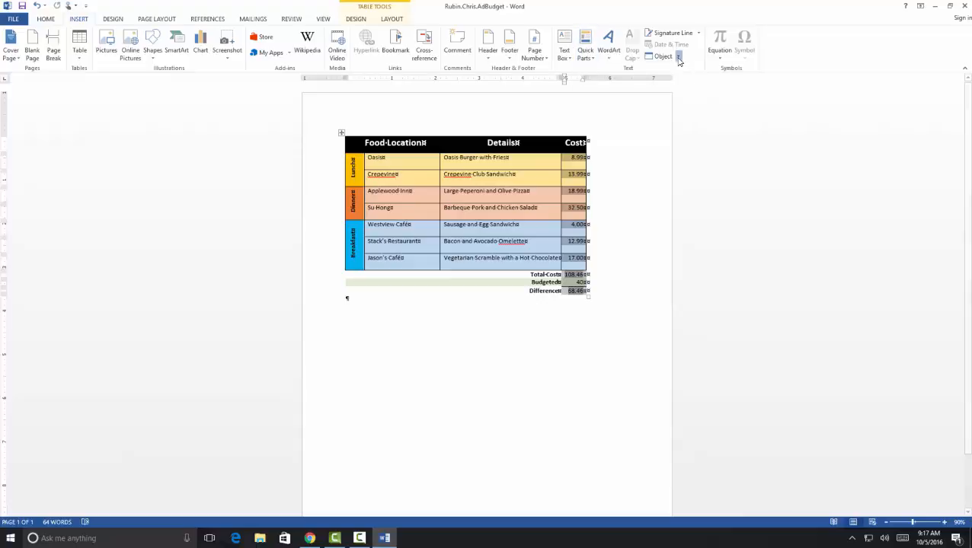
left_click(677, 58)
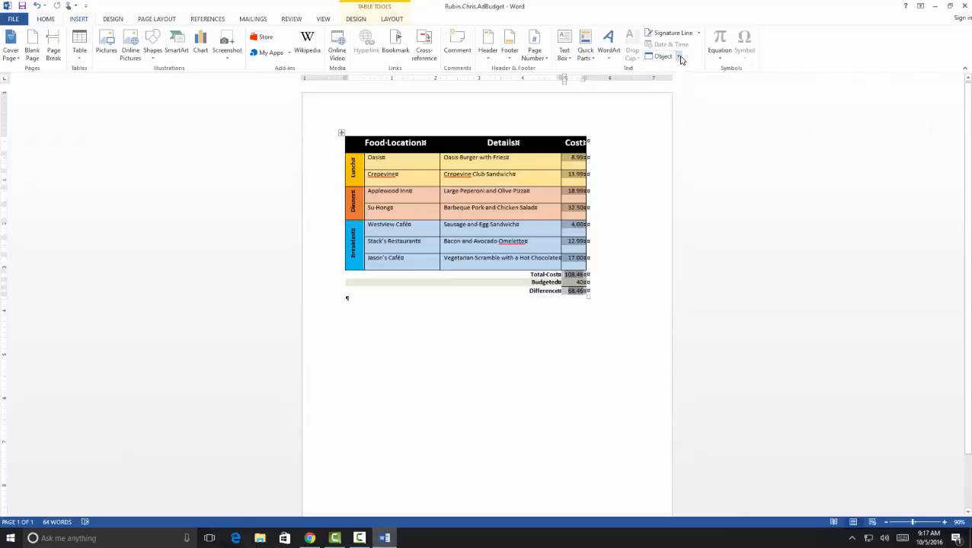
left_click(720, 55)
left_click(719, 55)
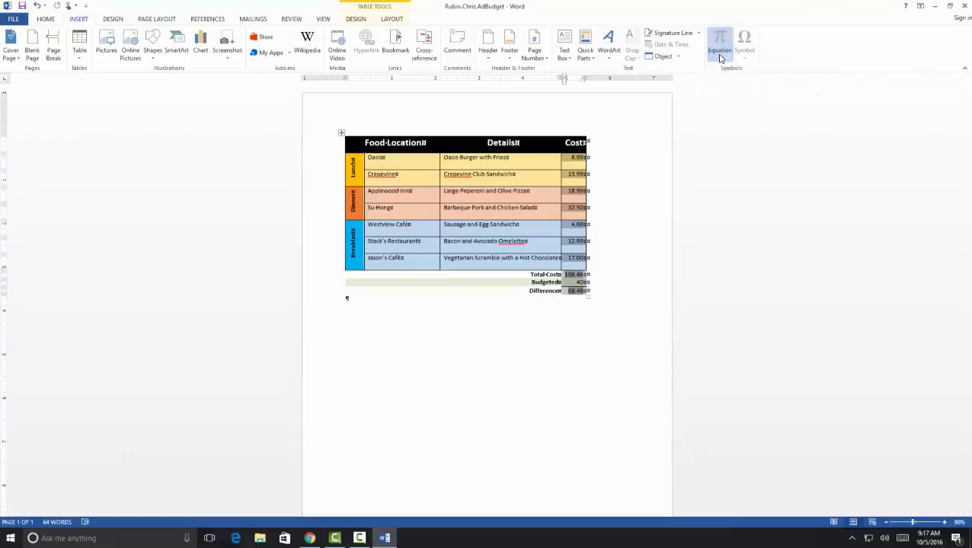